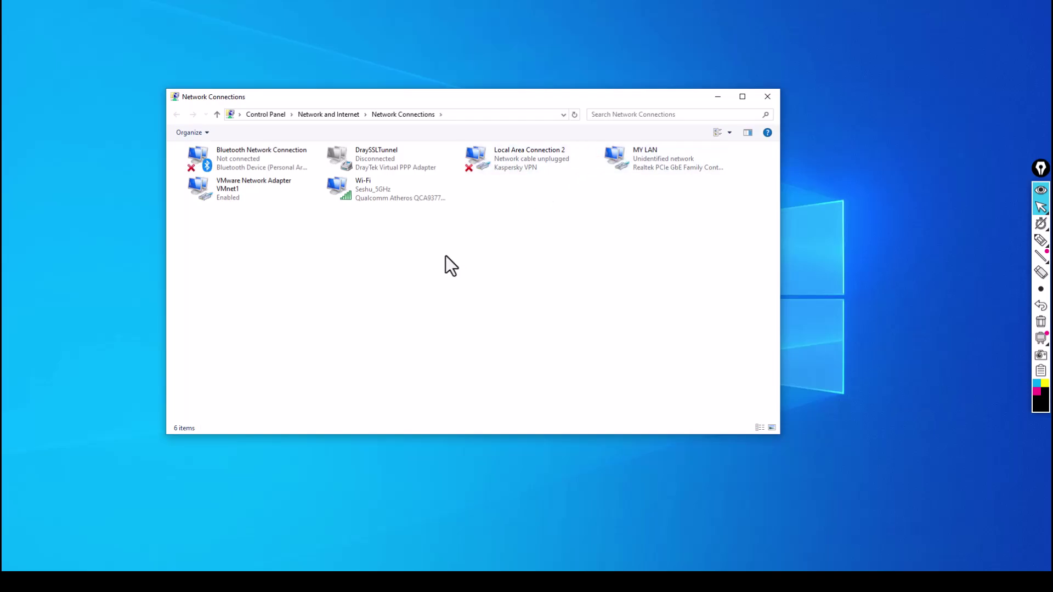
Step: Give MY LAN the static IPv4 address 192.168.5.10 with mask 255.255.255.0, then close Network Connections
{"action": "left_click", "coordinate": [644, 160]}
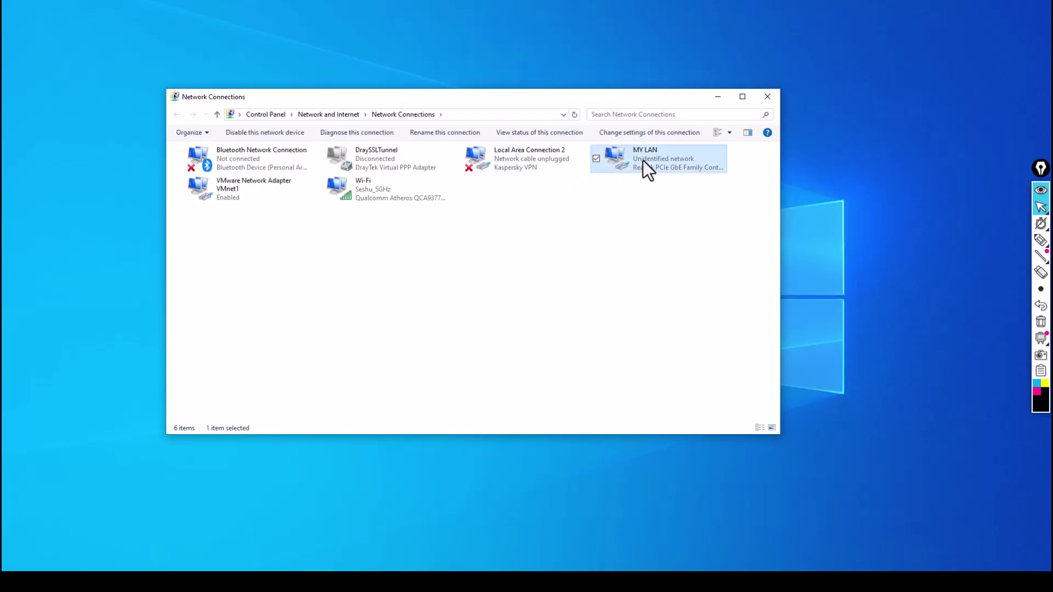
{"action": "right_click", "coordinate": [643, 160]}
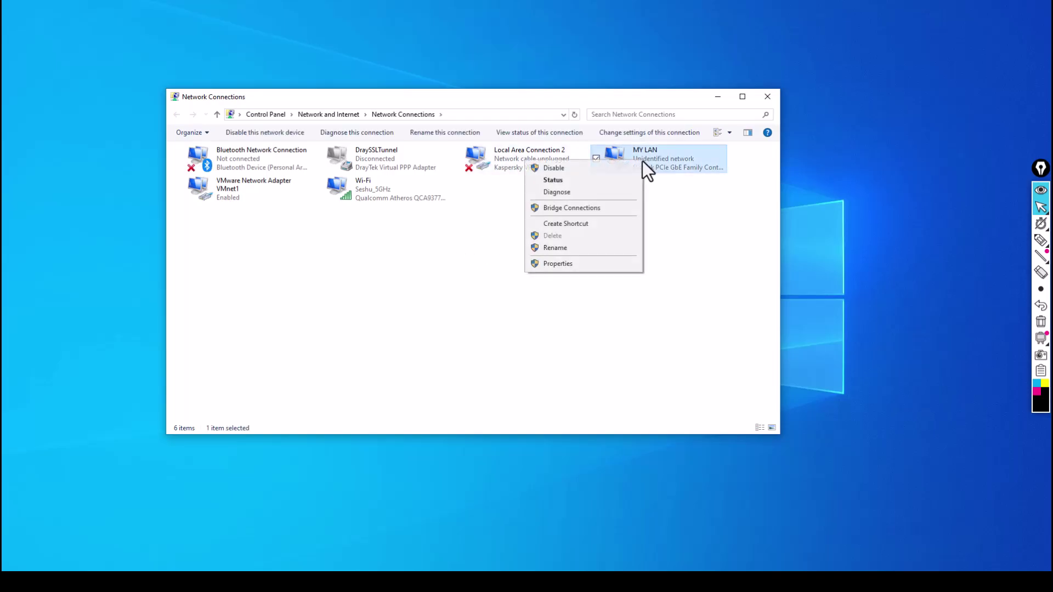
{"action": "left_click", "coordinate": [590, 263]}
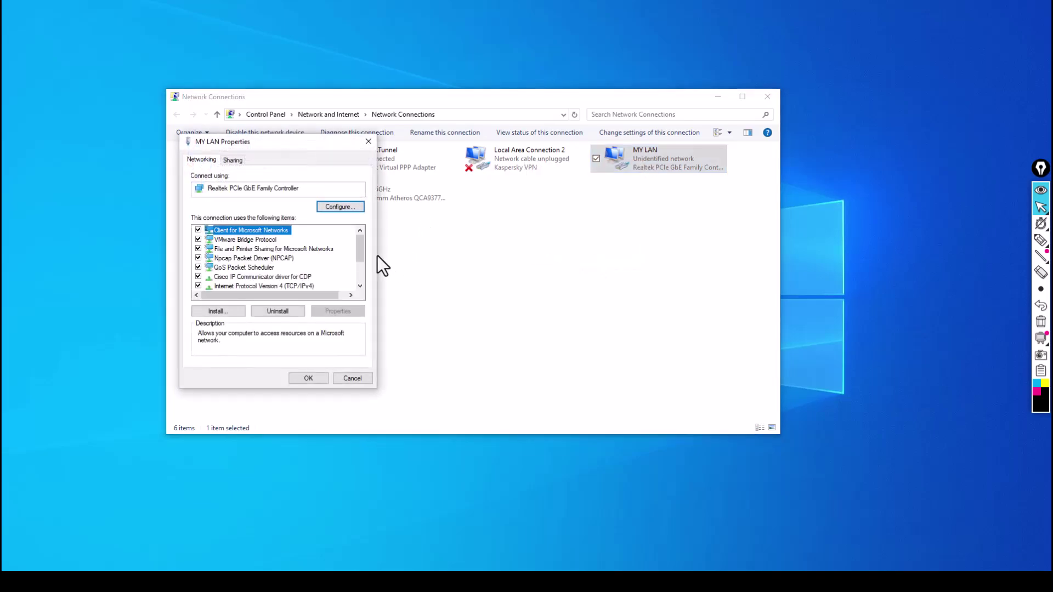
{"action": "scroll", "coordinate": [360, 249], "scroll_direction": "down", "scroll_amount": 2}
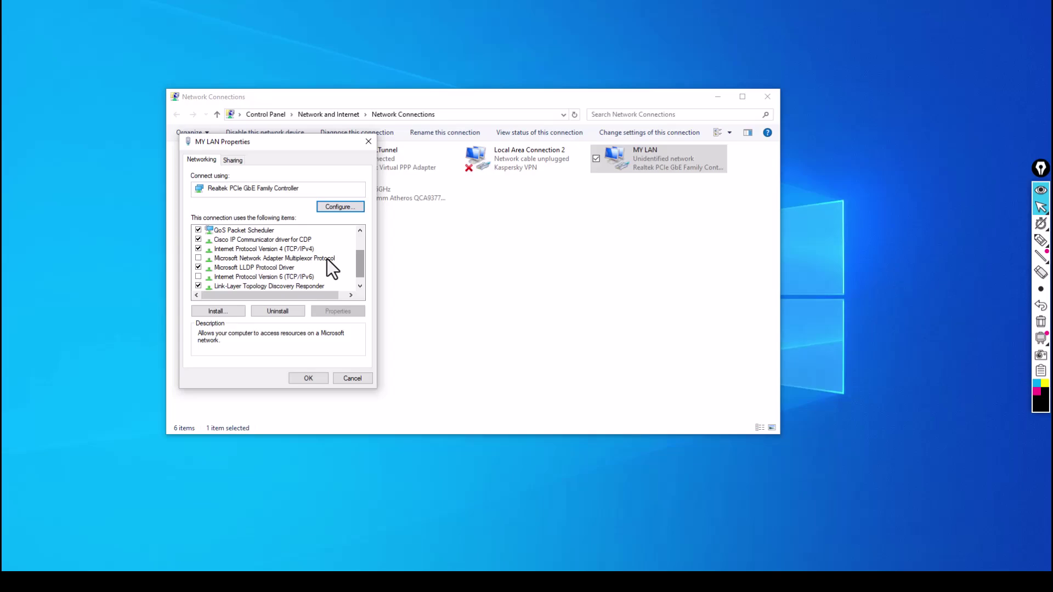
{"action": "left_click", "coordinate": [254, 249]}
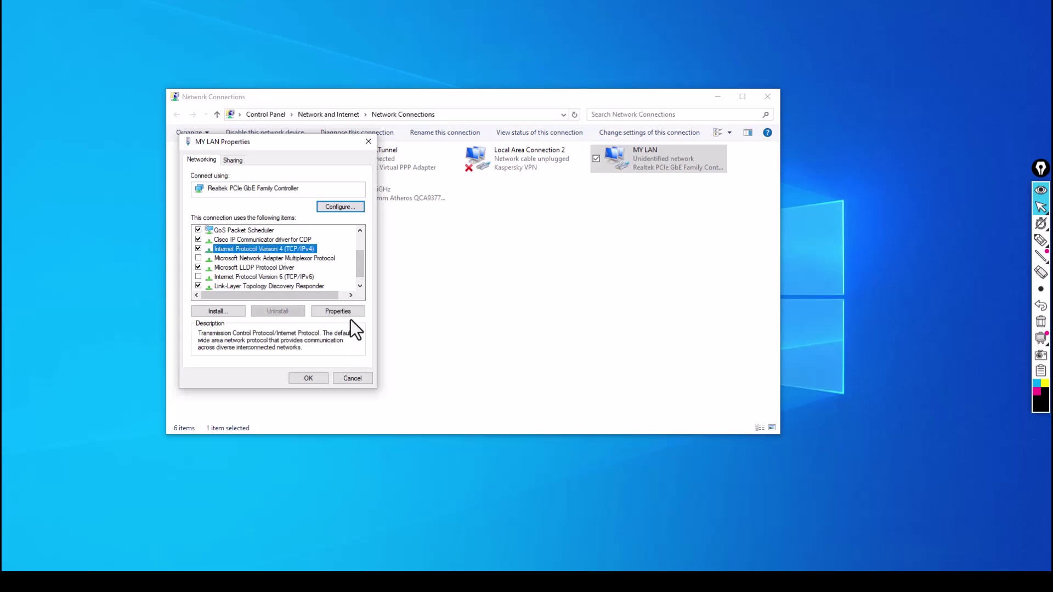
{"action": "left_click", "coordinate": [347, 310]}
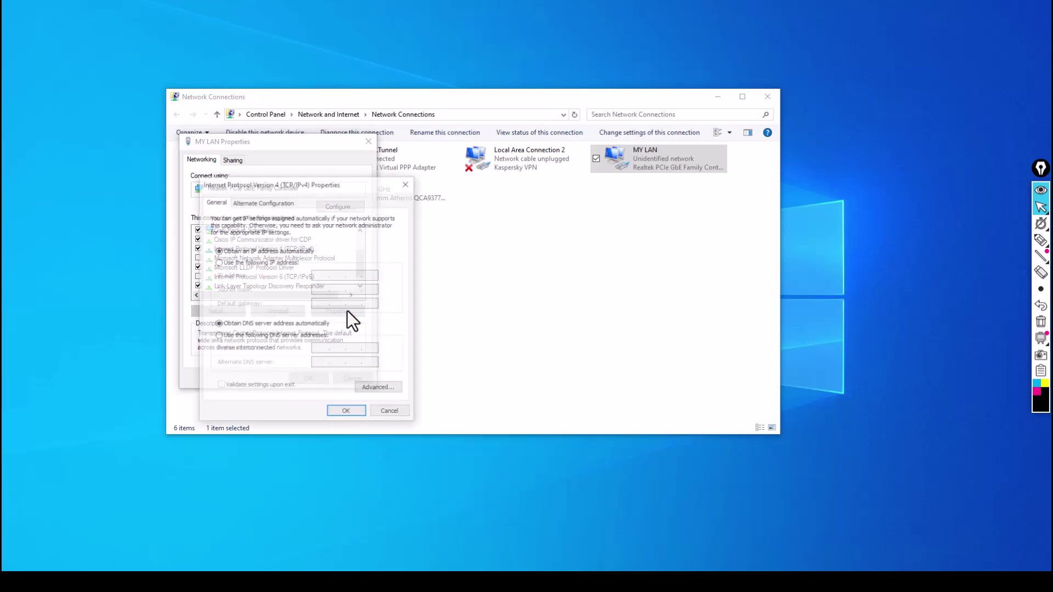
{"action": "left_click", "coordinate": [275, 263]}
{"action": "left_click", "coordinate": [322, 274]}
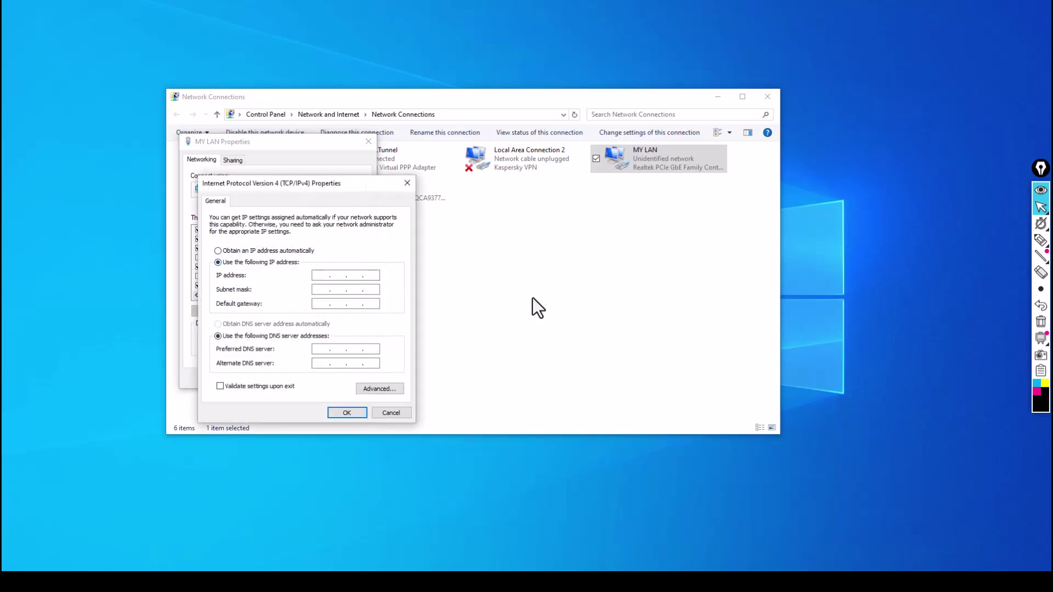
{"action": "type", "text": "192 . 168 . 5 . 10"}
{"action": "key", "text": "Tab"}
{"action": "left_click", "coordinate": [346, 413]}
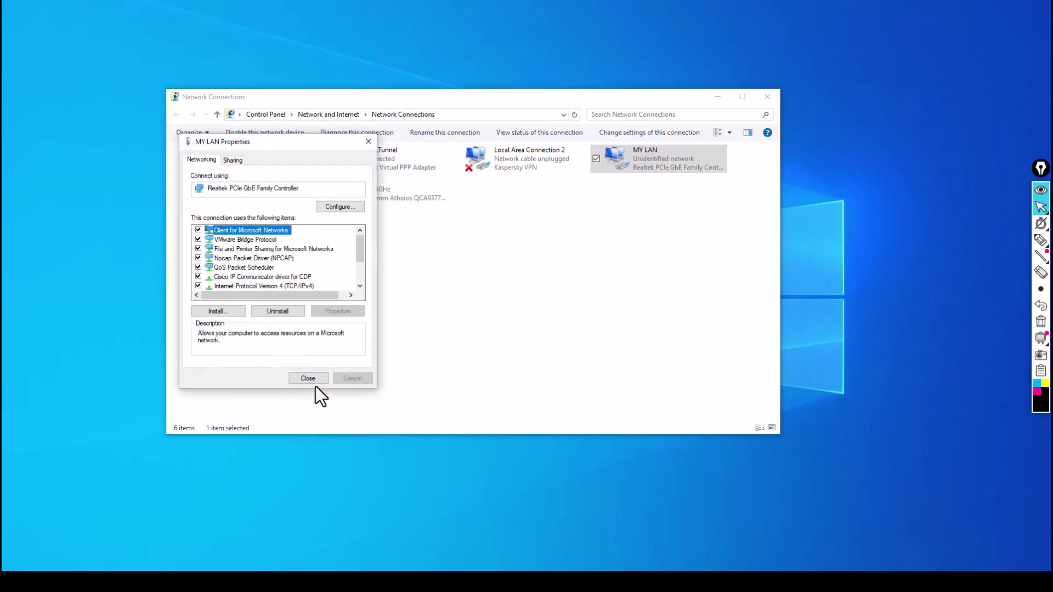
{"action": "left_click", "coordinate": [314, 378]}
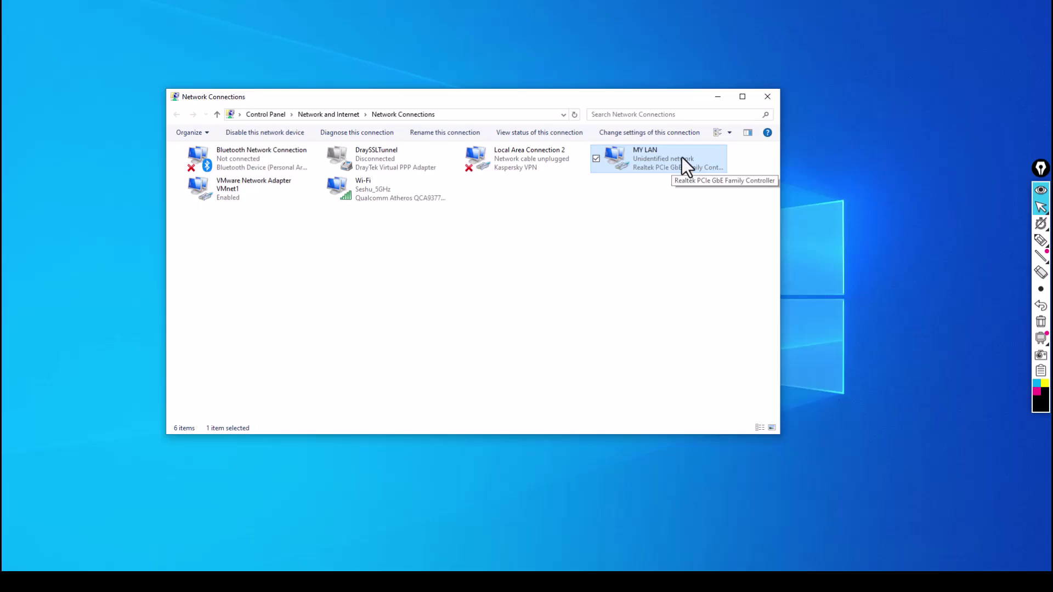
{"action": "left_click", "coordinate": [767, 99]}
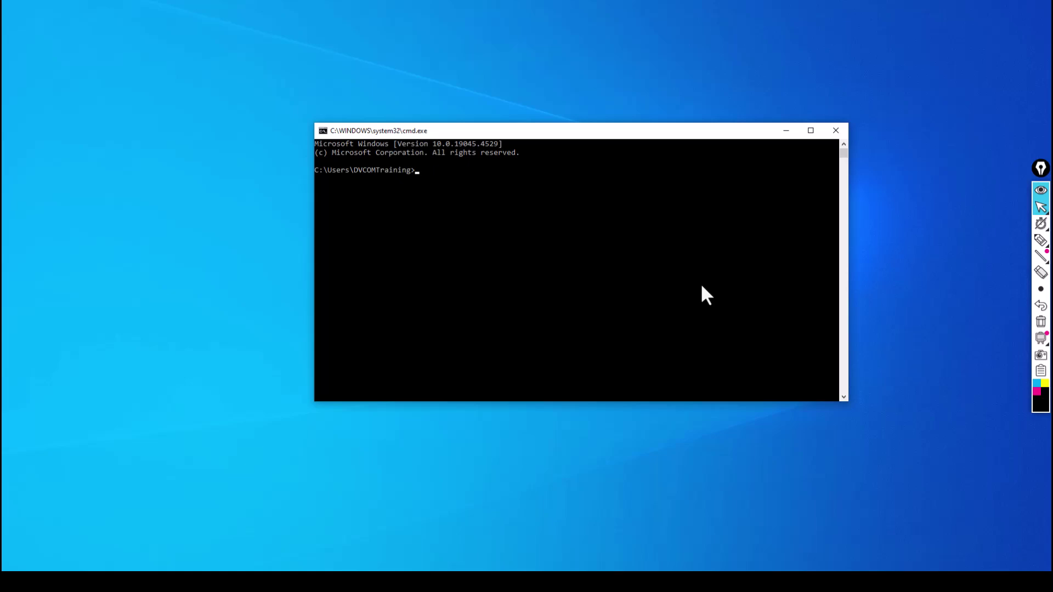
Step: Ping 192.168.5.150, confirm four replies with 0% loss, then close Command Prompt
{"action": "type", "text": "ping 192.168.5.150"}
{"action": "key", "text": "Return"}
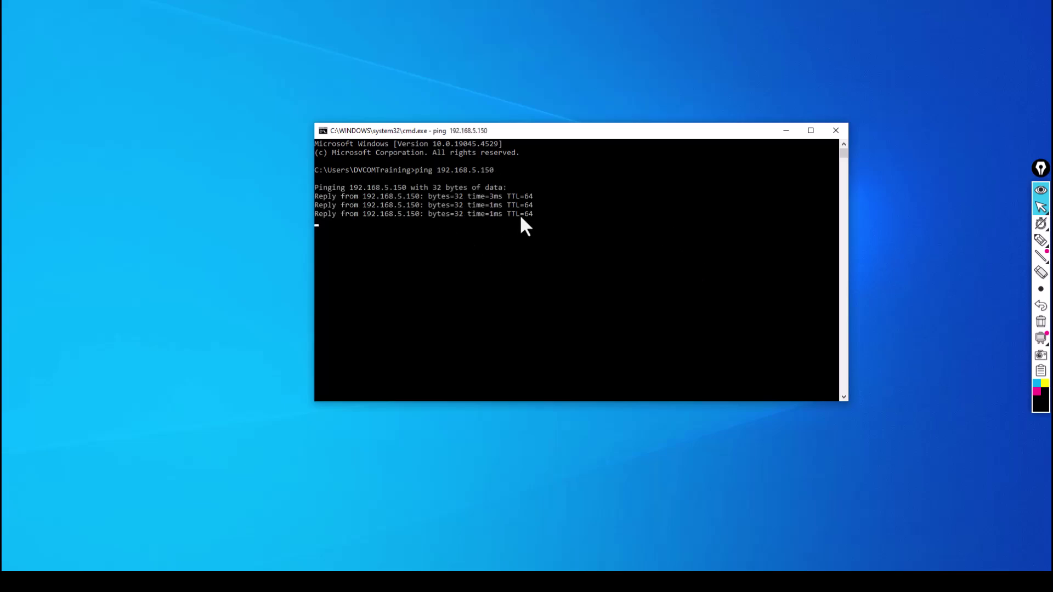
{"action": "left_click", "coordinate": [836, 131]}
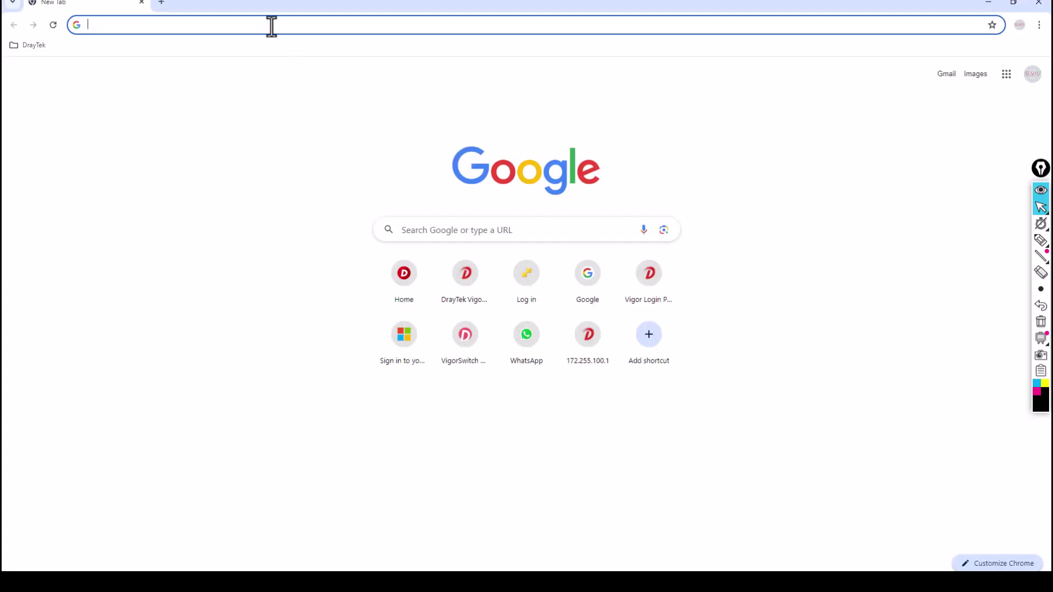
Step: Load 192.168.5.150 in Chrome and proceed past the certificate warning to the P550 wizard
{"action": "type", "text": "192"}
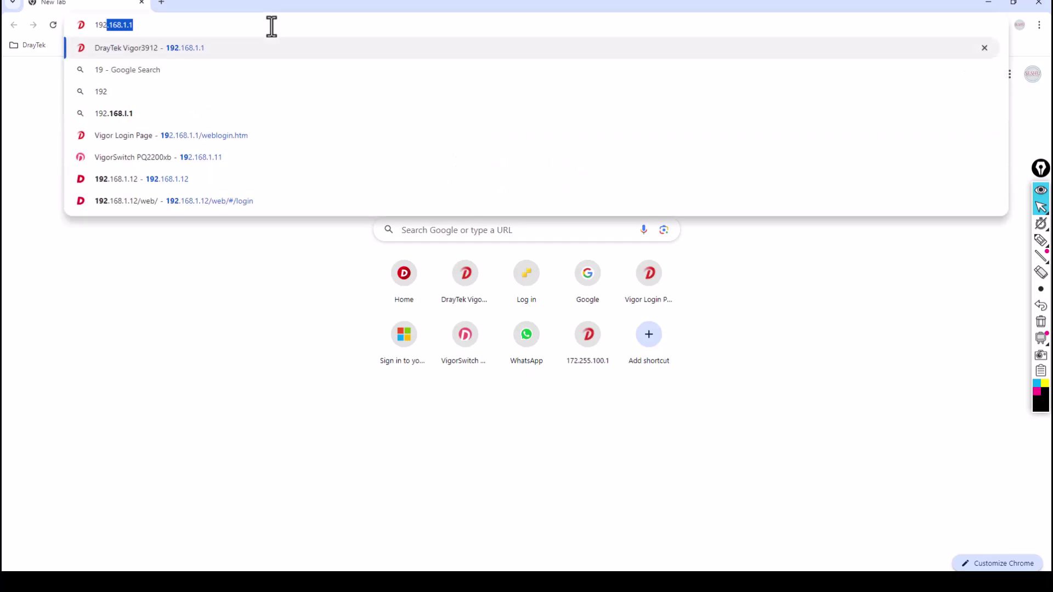
{"action": "type", "text": ".168.5.4"}
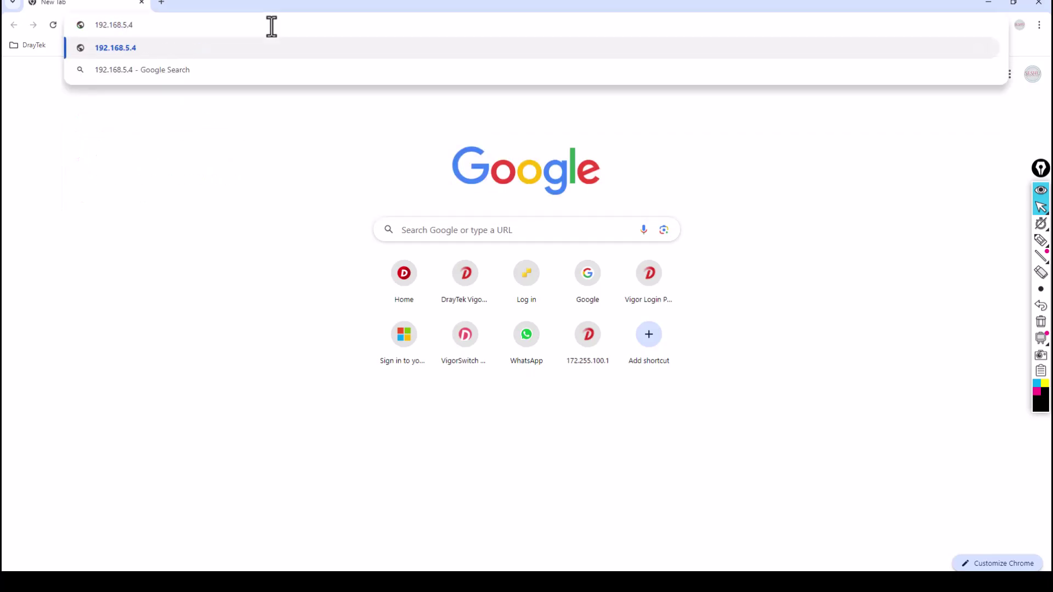
{"action": "key", "text": "BackSpace"}
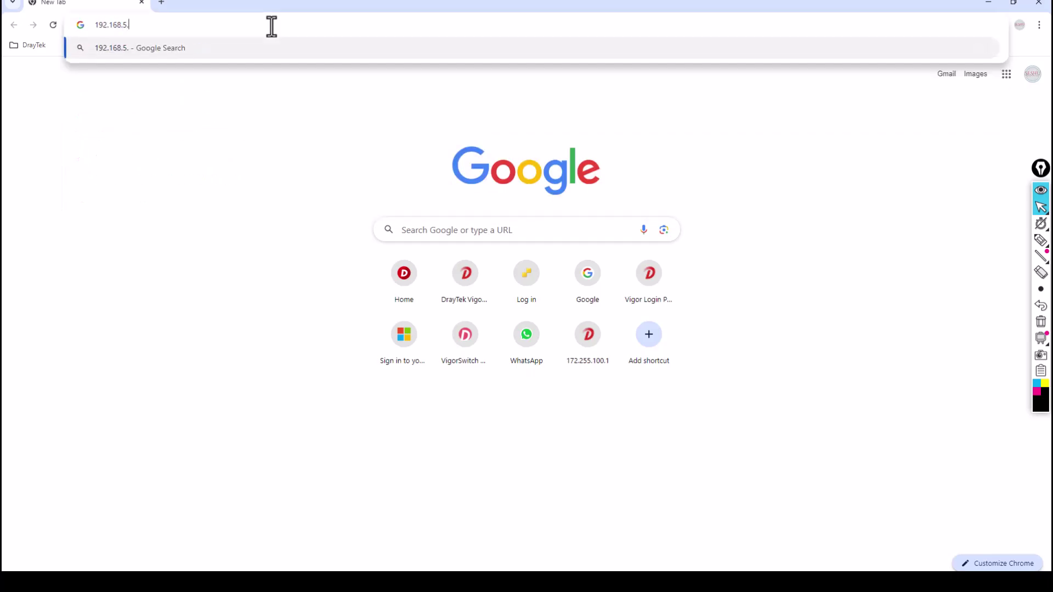
{"action": "type", "text": "150"}
{"action": "key", "text": "Return"}
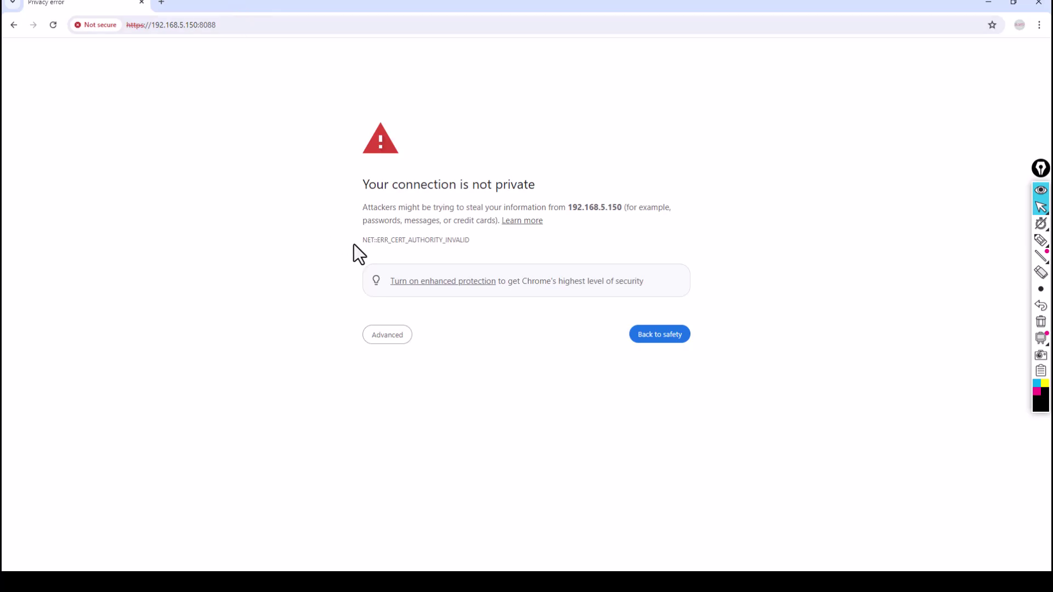
{"action": "left_click", "coordinate": [384, 335]}
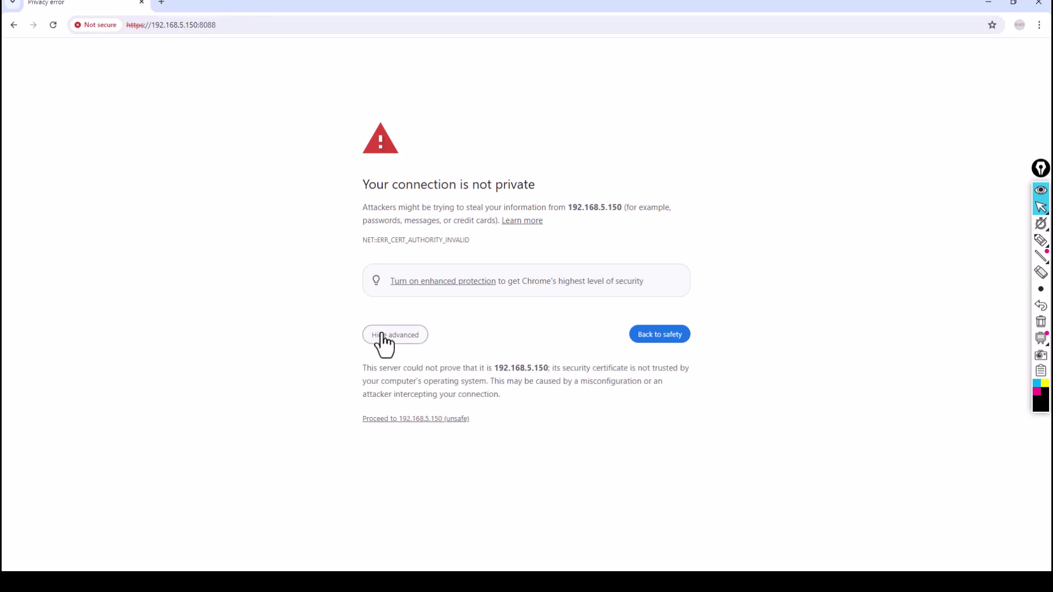
{"action": "left_click", "coordinate": [420, 419]}
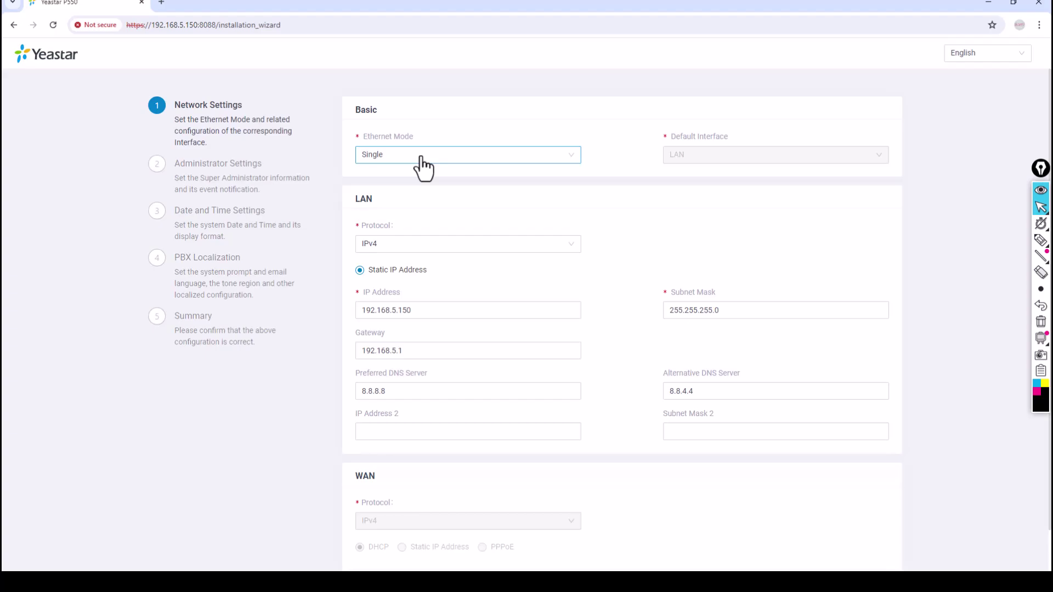
Step: Switch Ethernet Mode to Dual, then back to Single, reviewing the resulting fields
{"action": "left_click", "coordinate": [421, 159]}
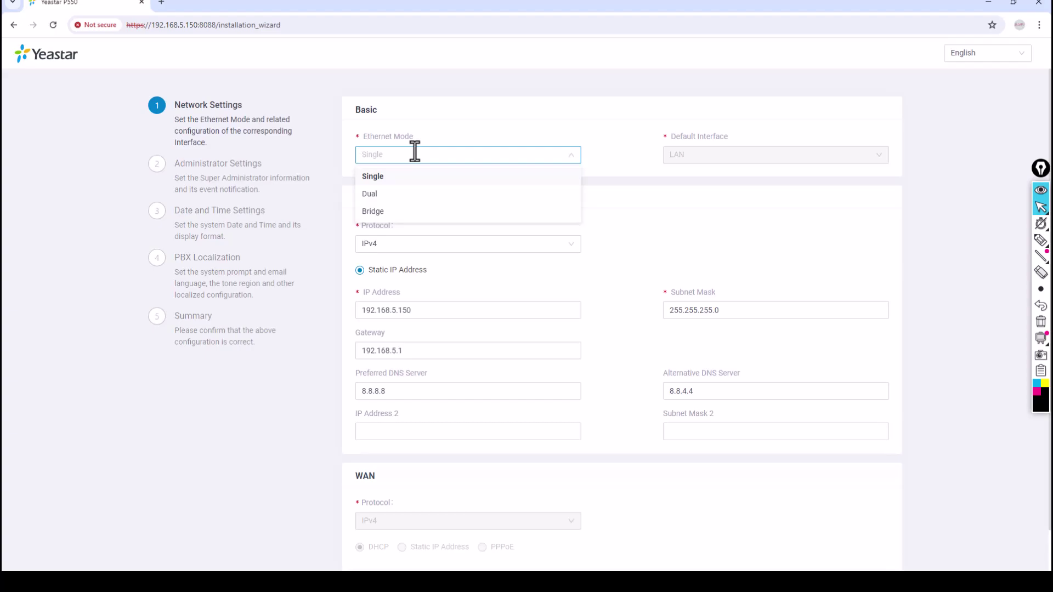
{"action": "left_click", "coordinate": [393, 198]}
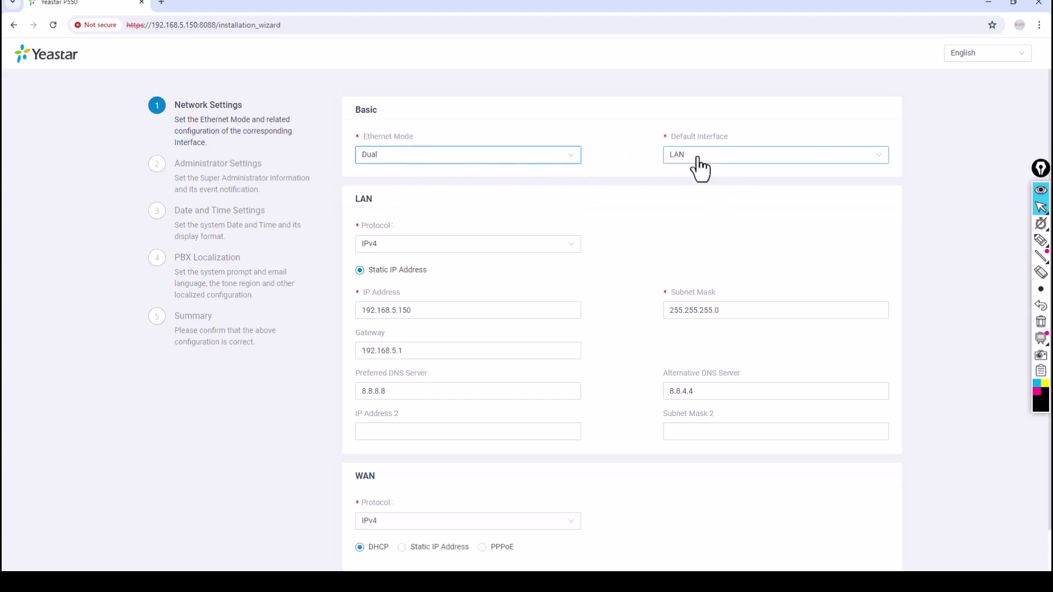
{"action": "scroll", "coordinate": [509, 445], "scroll_direction": "down", "scroll_amount": 1}
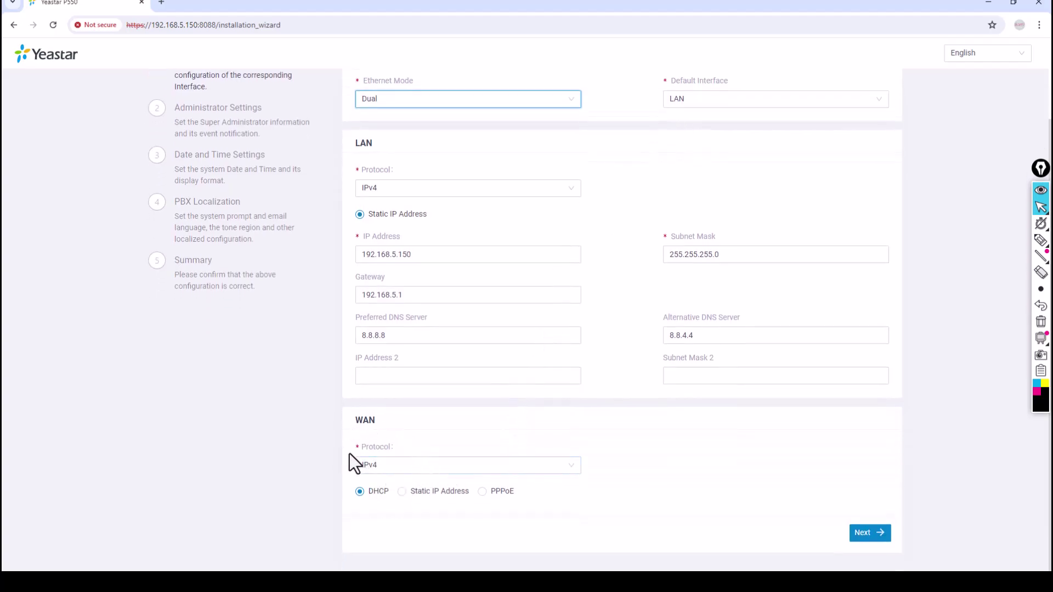
{"action": "scroll", "coordinate": [439, 413], "scroll_direction": "up", "scroll_amount": 1}
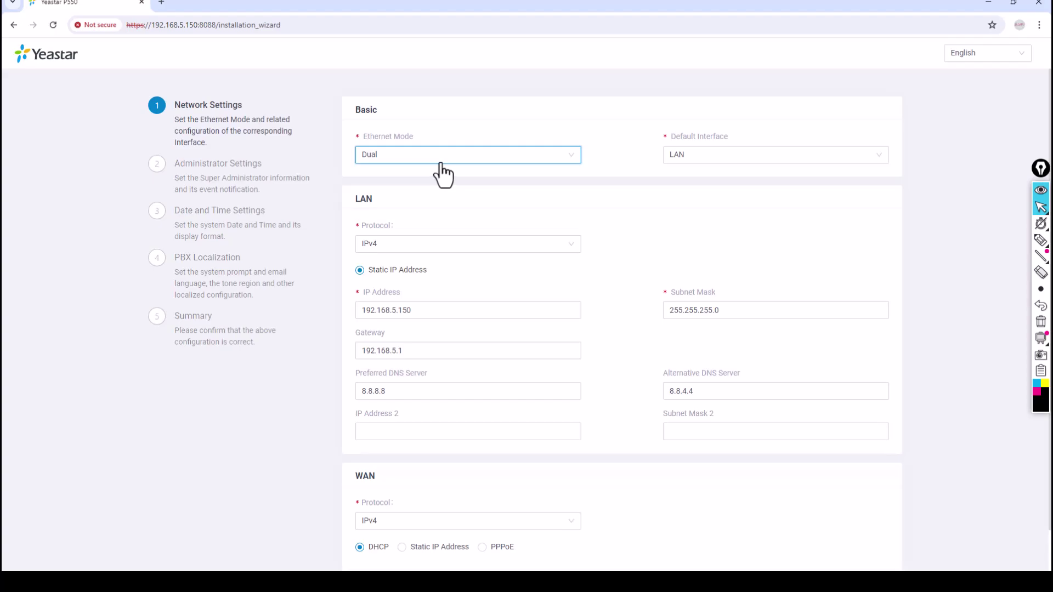
{"action": "left_click", "coordinate": [440, 165]}
{"action": "left_click", "coordinate": [426, 173]}
{"action": "scroll", "coordinate": [465, 460], "scroll_direction": "down", "scroll_amount": 1}
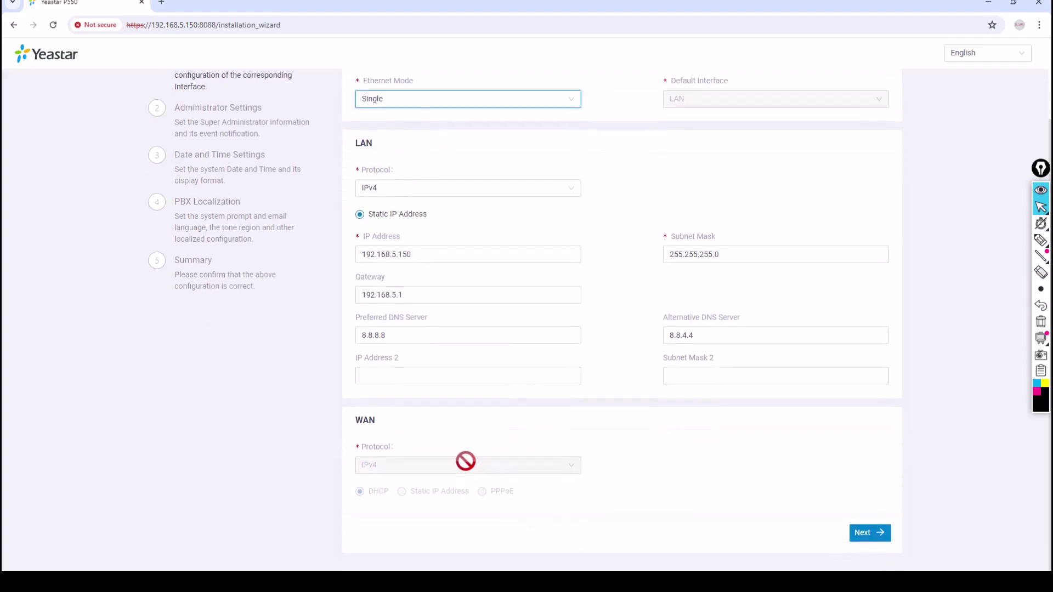
{"action": "scroll", "coordinate": [604, 378], "scroll_direction": "up", "scroll_amount": 1}
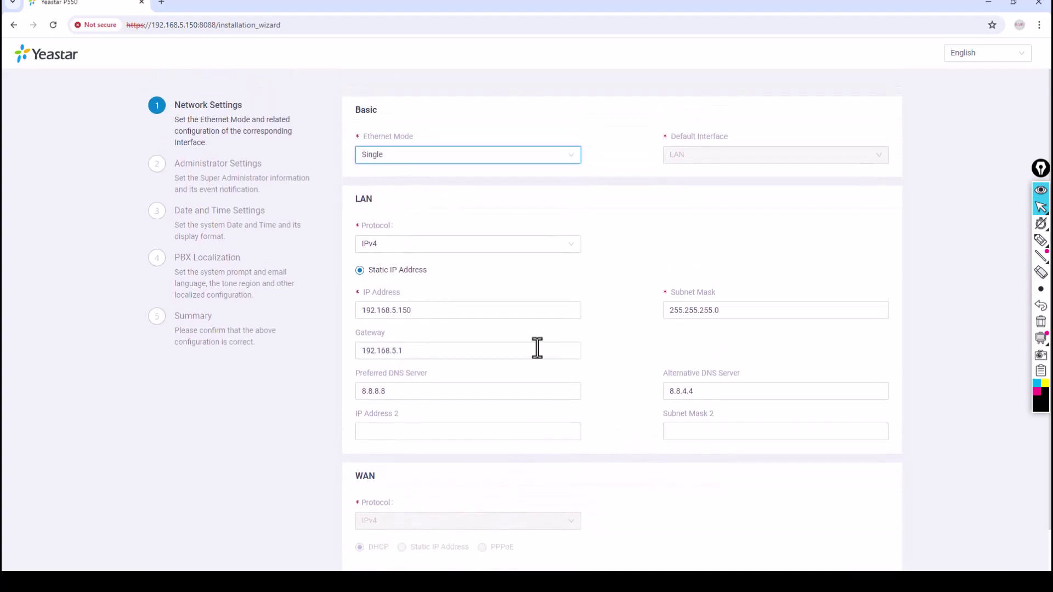
Step: Try Bridge mode, settle on Dual Ethernet Mode, and choose IPv4 as the LAN protocol
{"action": "left_click", "coordinate": [542, 159]}
{"action": "left_click", "coordinate": [399, 215]}
{"action": "left_click", "coordinate": [439, 162]}
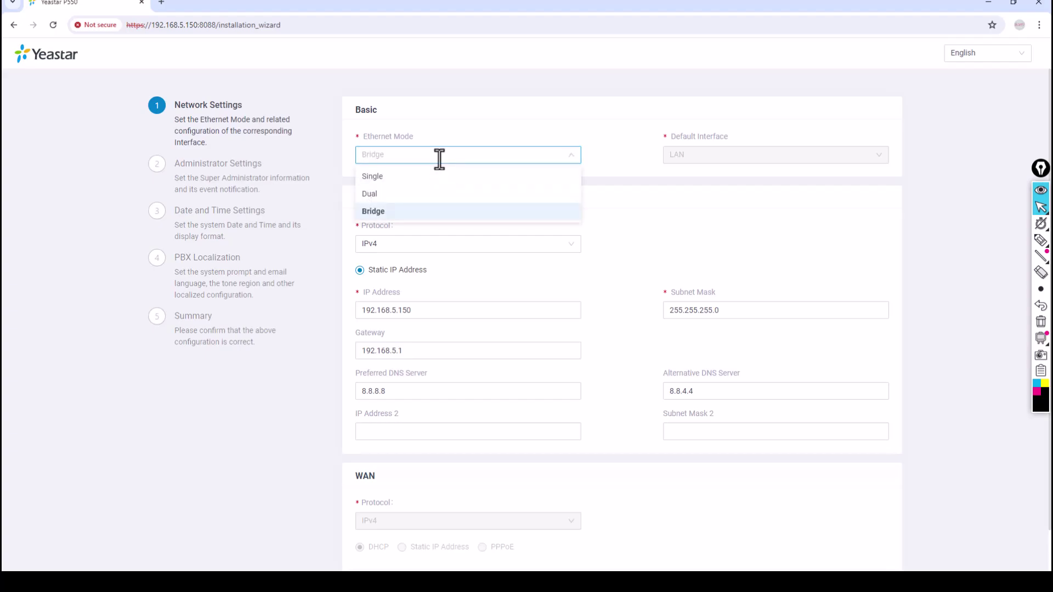
{"action": "left_click", "coordinate": [419, 195]}
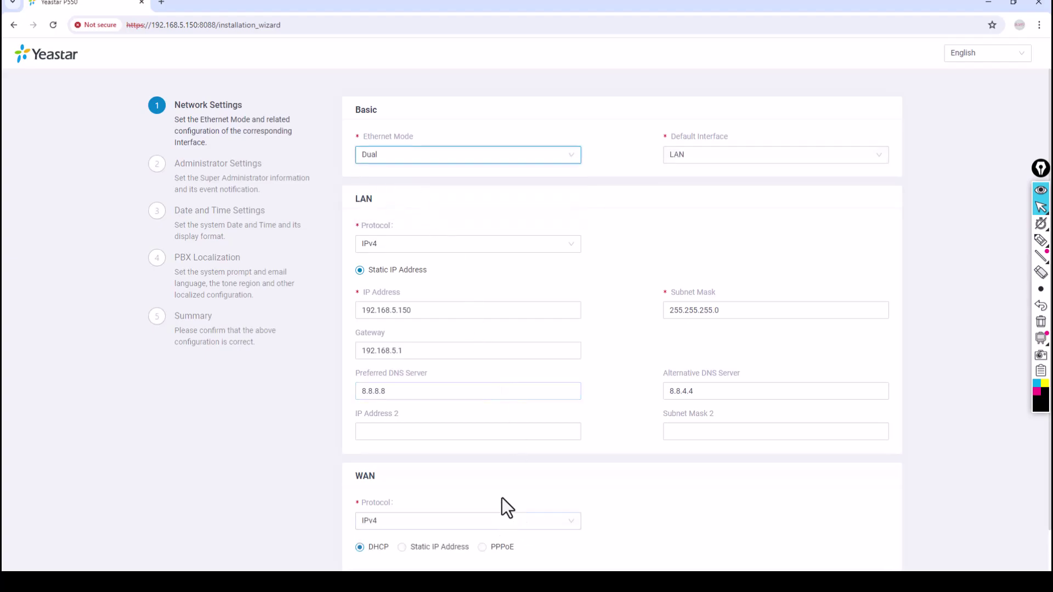
{"action": "scroll", "coordinate": [502, 497], "scroll_direction": "down", "scroll_amount": 1}
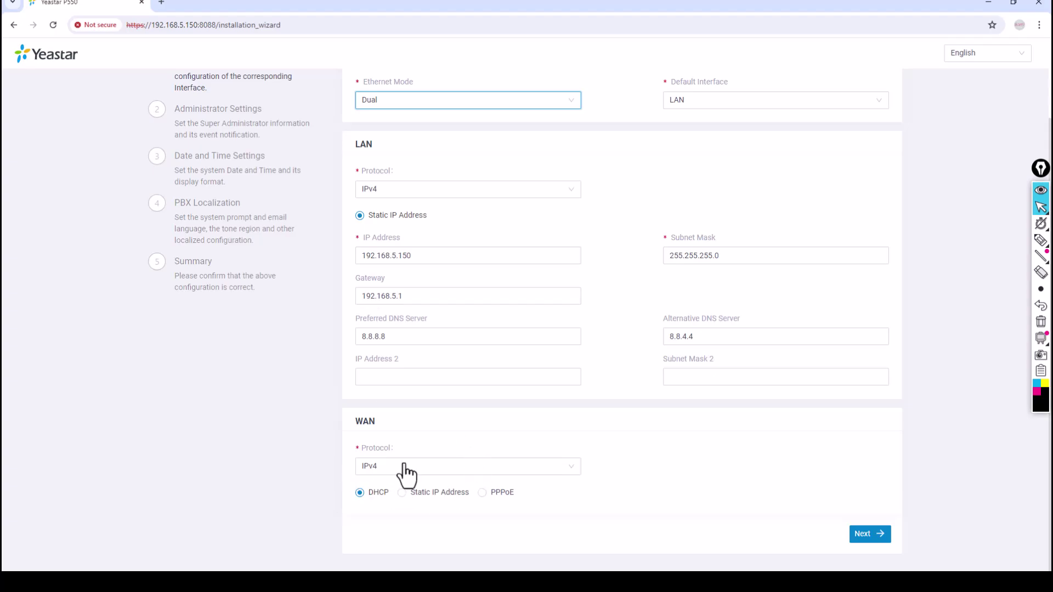
{"action": "scroll", "coordinate": [403, 454], "scroll_direction": "up", "scroll_amount": 1}
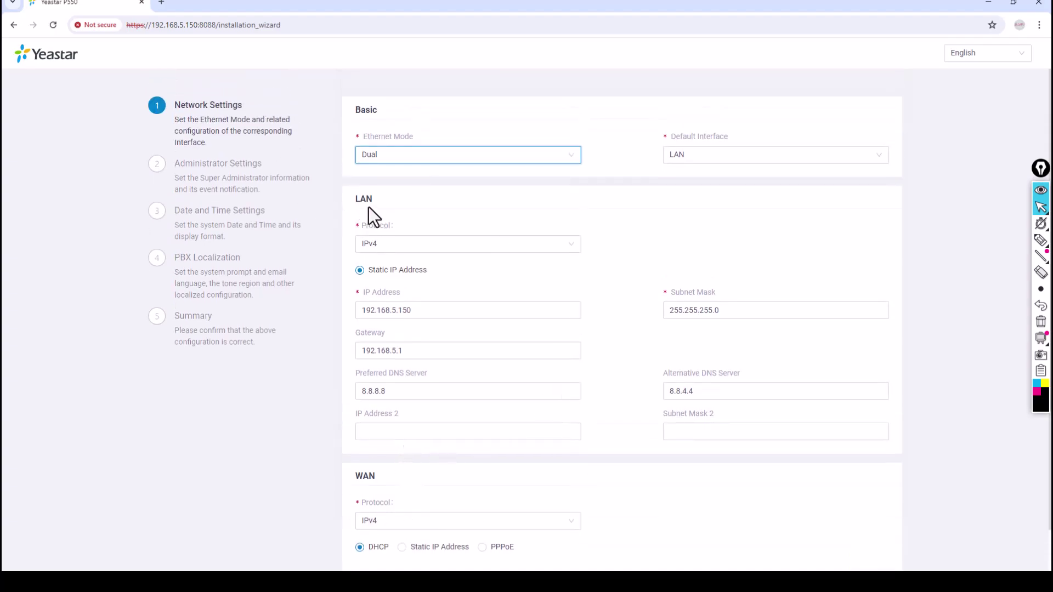
{"action": "left_click", "coordinate": [407, 244]}
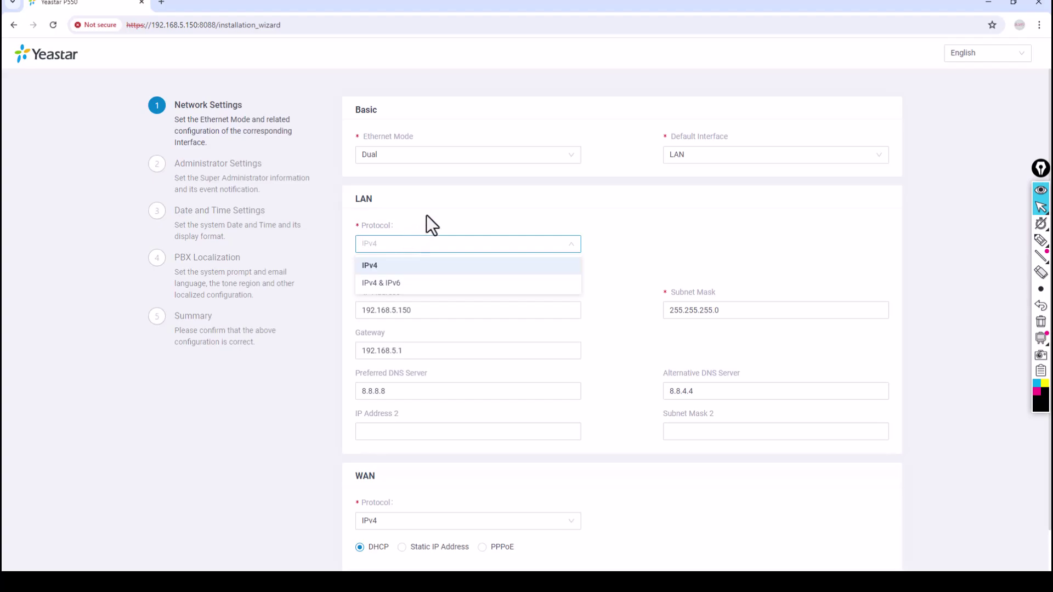
{"action": "left_click", "coordinate": [395, 267]}
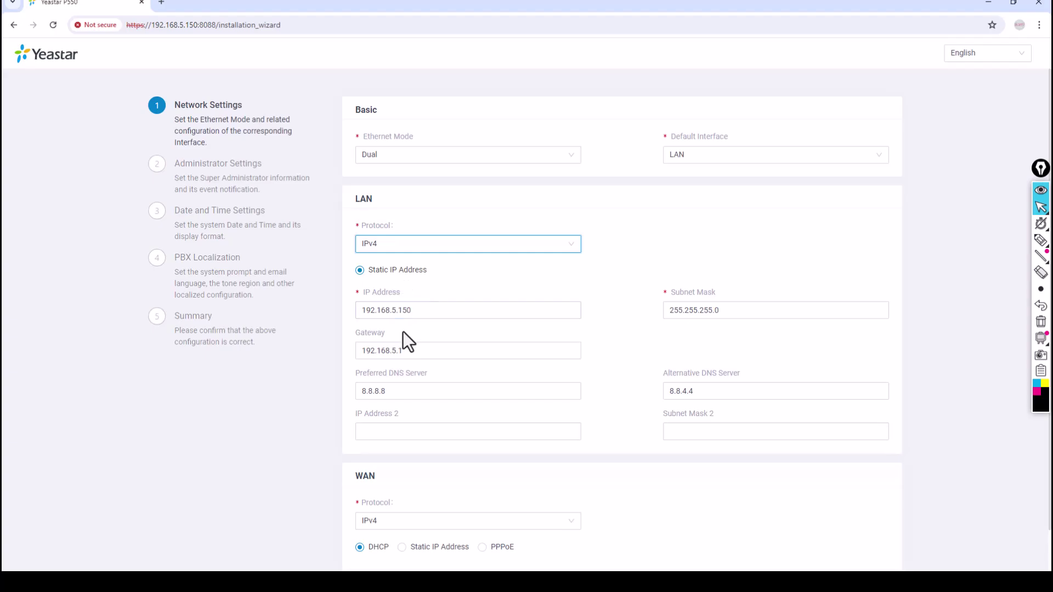
Step: Change the LAN IP address to 192.168.10.5
{"action": "left_click", "coordinate": [517, 310]}
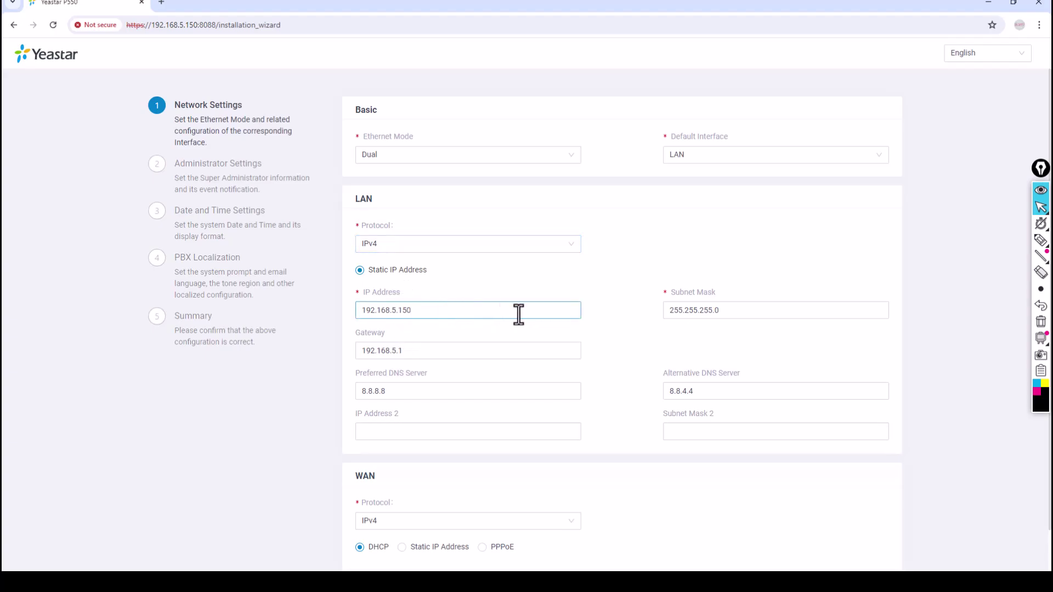
{"action": "key", "text": "BackSpace"}
{"action": "key", "text": "BackSpace"}
{"action": "key", "text": "BackSpace"}
{"action": "key", "text": "BackSpace"}
{"action": "key", "text": "BackSpace"}
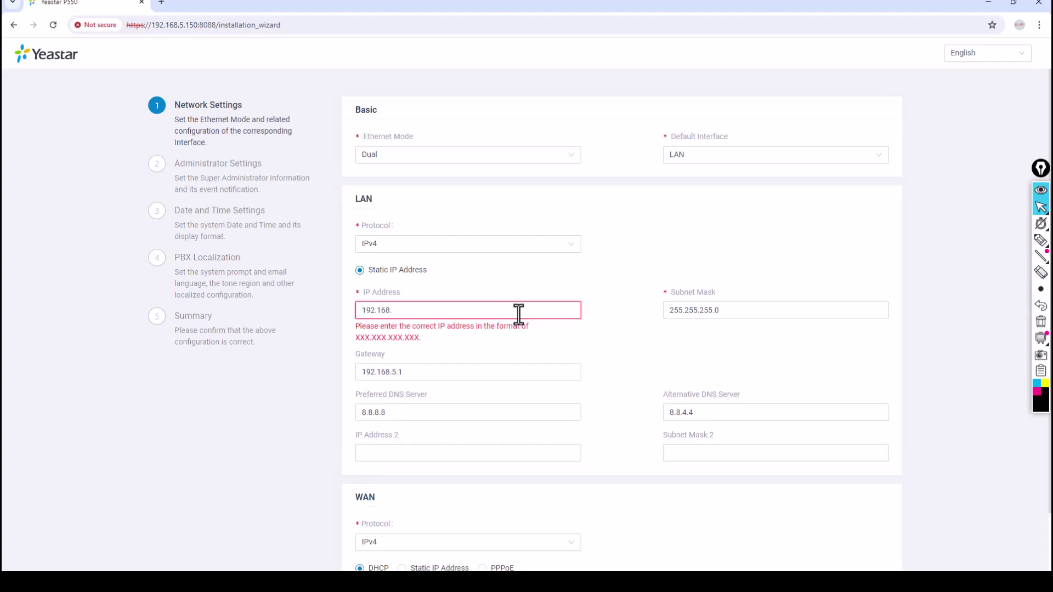
{"action": "type", "text": "10.5"}
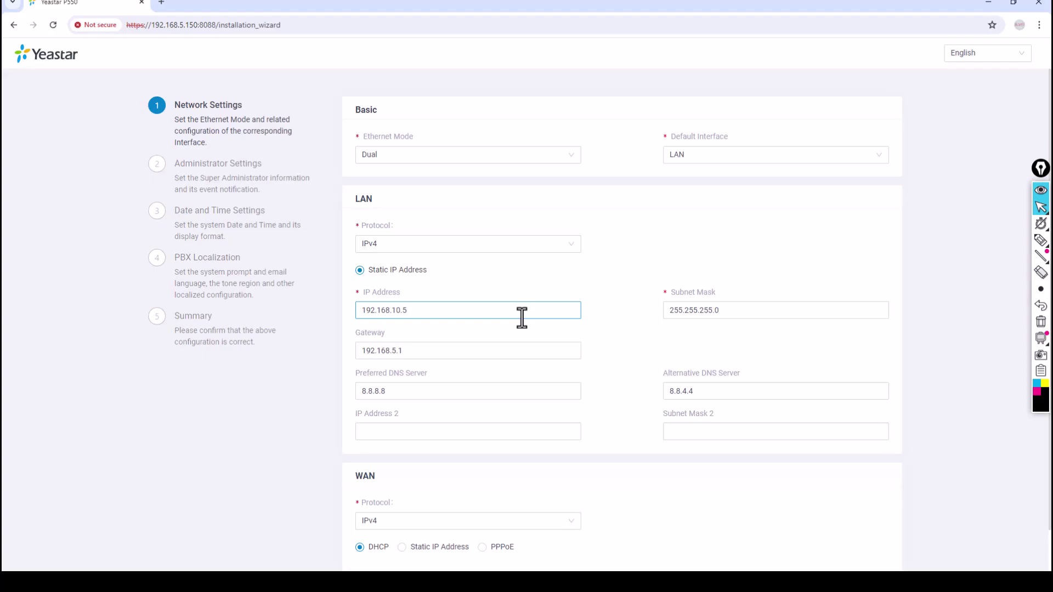
Step: Handwrite notes: network 192.168.10.0/24, 10.5 as the PABX, 10.1 as gateway, /24 linked to mask
{"action": "left_click", "coordinate": [1040, 240]}
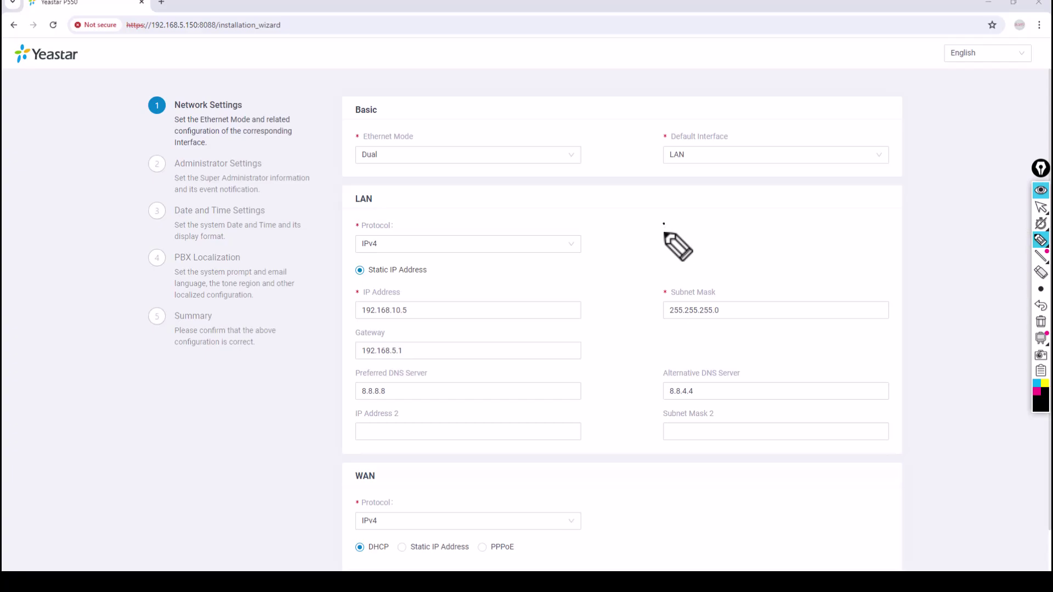
{"action": "left_click_drag", "start_coordinate": [663, 233], "coordinate": [795, 226]}
{"action": "left_click", "coordinate": [751, 225]}
{"action": "left_click_drag", "start_coordinate": [792, 220], "coordinate": [792, 231]}
{"action": "left_click_drag", "start_coordinate": [729, 251], "coordinate": [832, 240]}
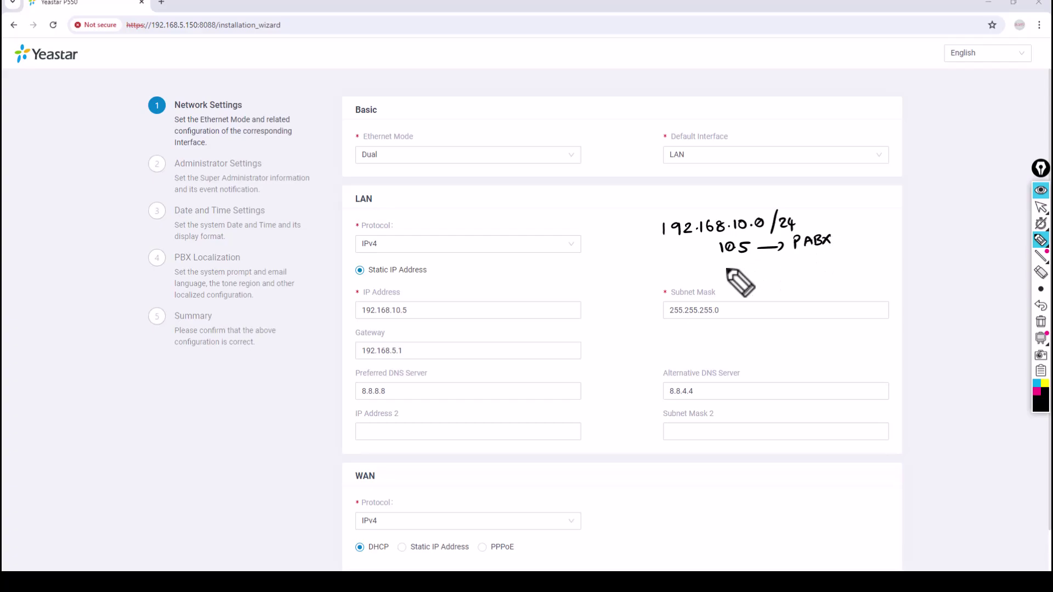
{"action": "left_click_drag", "start_coordinate": [725, 264], "coordinate": [748, 267]}
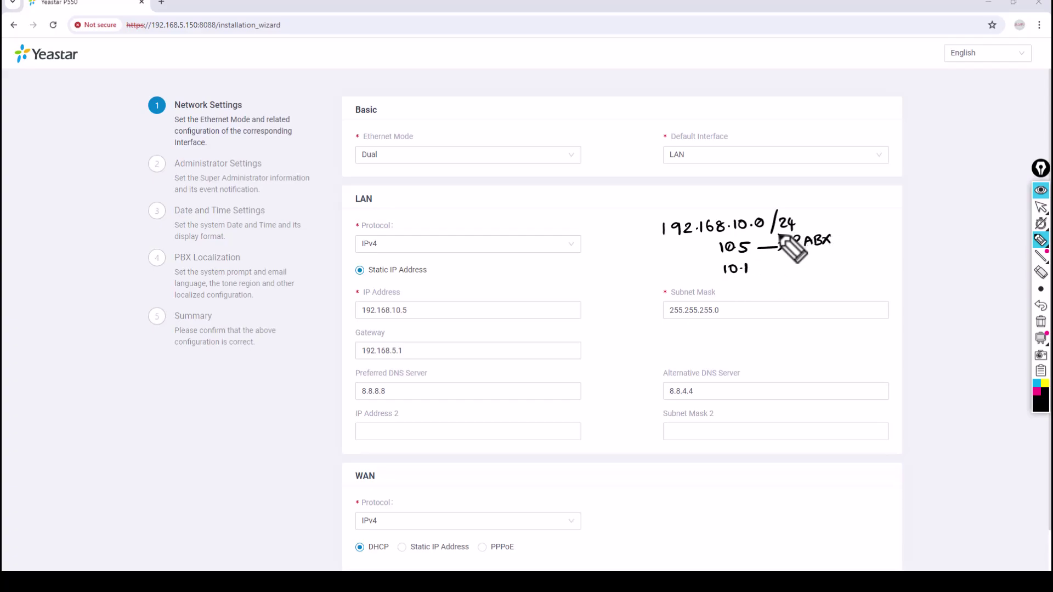
{"action": "mouse_move", "coordinate": [801, 222]}
{"action": "left_mouse_down"}
{"action": "mouse_move", "coordinate": [854, 237]}
{"action": "mouse_move", "coordinate": [754, 293]}
{"action": "mouse_move", "coordinate": [764, 299]}
{"action": "left_mouse_up"}
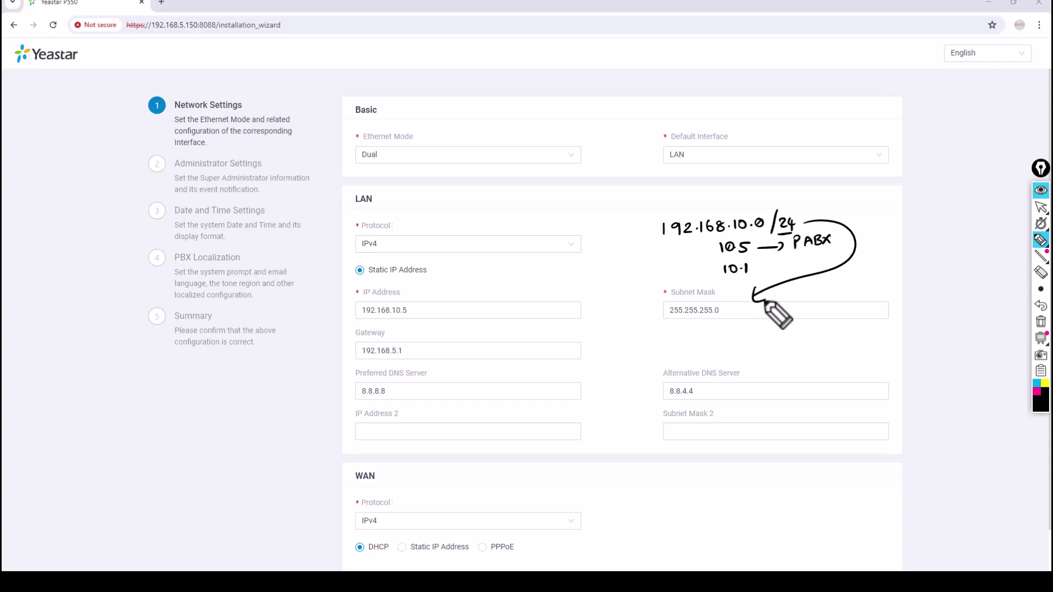
Step: Clear the annotations, set the LAN gateway to 192.168.10.1, and submit the network step
{"action": "left_click", "coordinate": [1040, 322]}
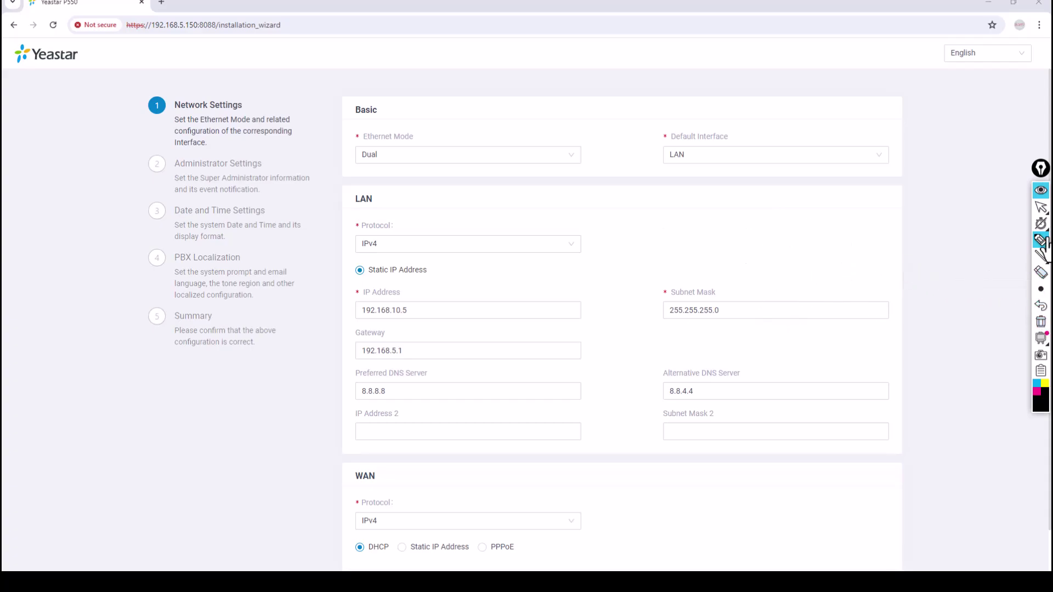
{"action": "left_click", "coordinate": [1041, 208]}
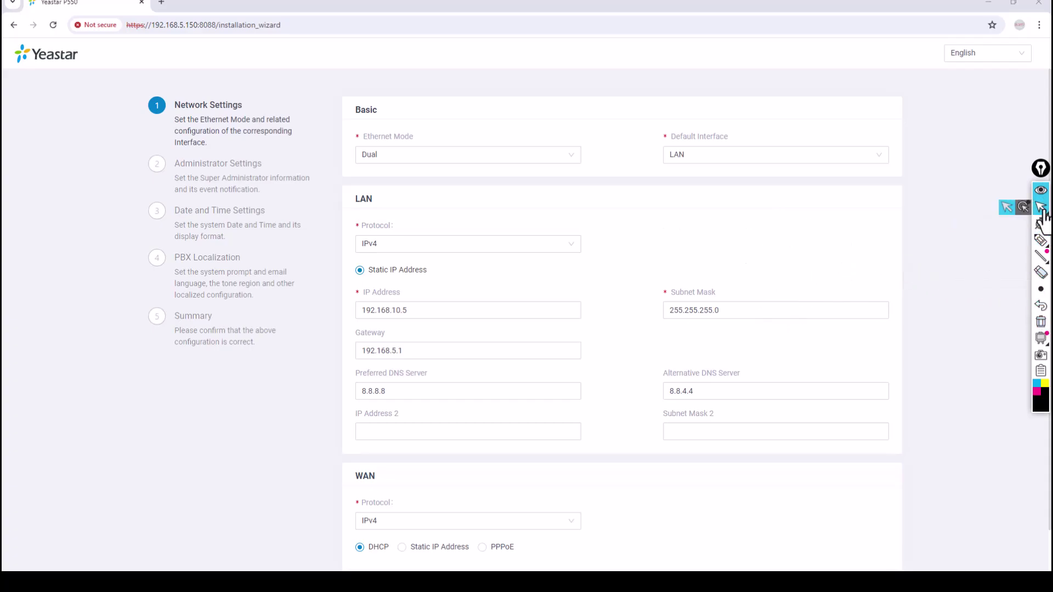
{"action": "left_click", "coordinate": [422, 354]}
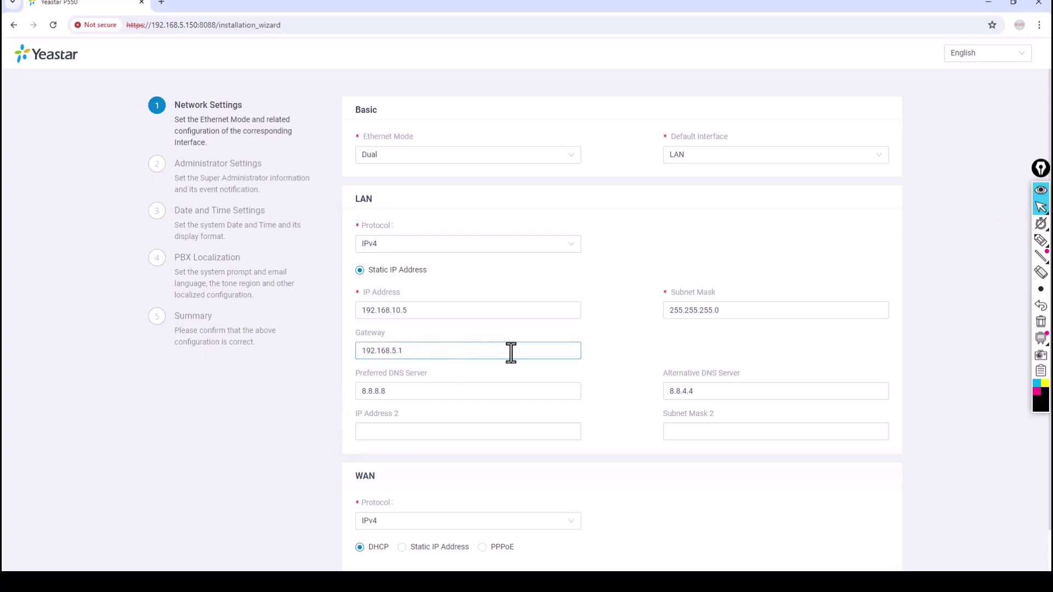
{"action": "key", "text": "Left"}
{"action": "key", "text": "Left"}
{"action": "key", "text": "BackSpace"}
{"action": "type", "text": "10"}
{"action": "left_click", "coordinate": [441, 389]}
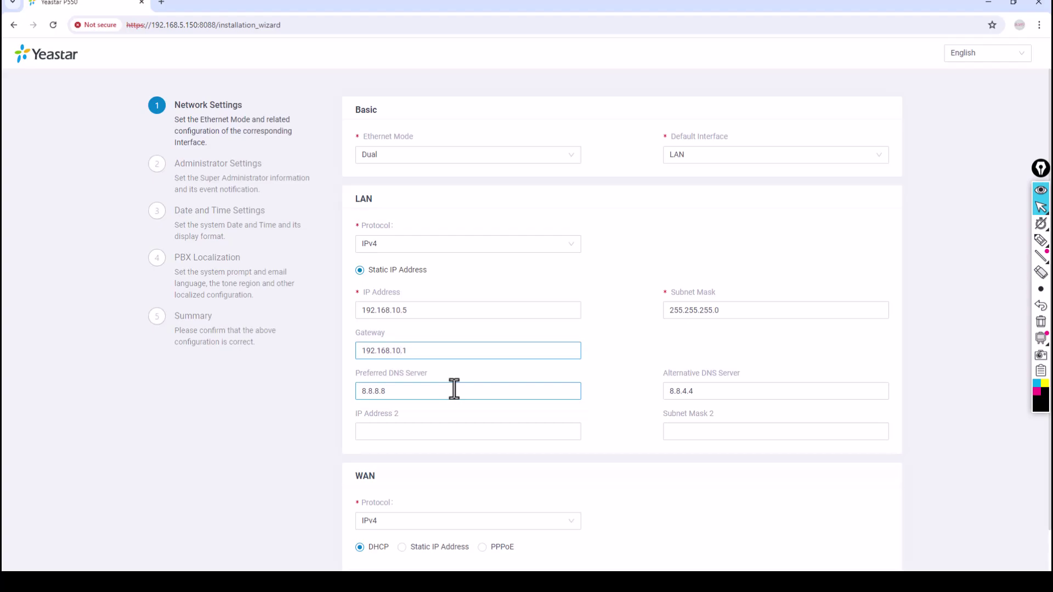
{"action": "scroll", "coordinate": [461, 411], "scroll_direction": "down", "scroll_amount": 1}
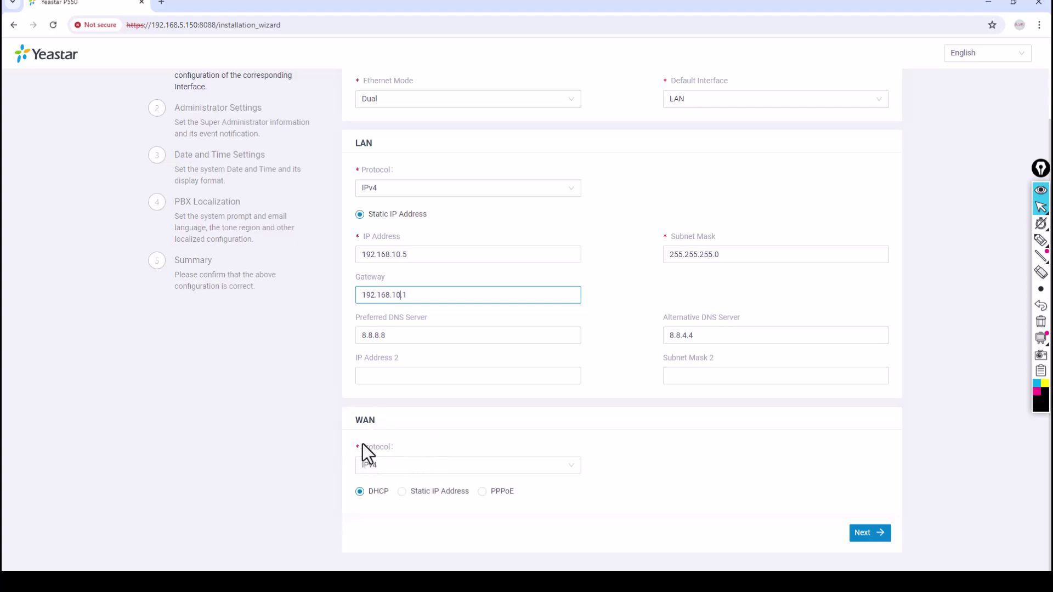
{"action": "left_click", "coordinate": [865, 535]}
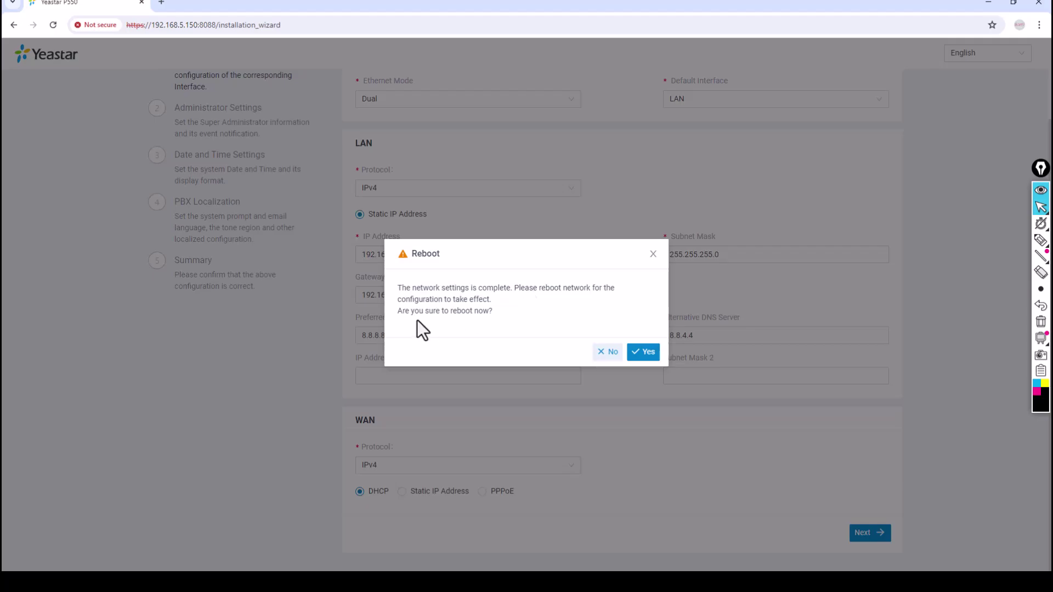
Step: Confirm the network reboot with Yes so the new LAN settings are applied
{"action": "left_click", "coordinate": [642, 353]}
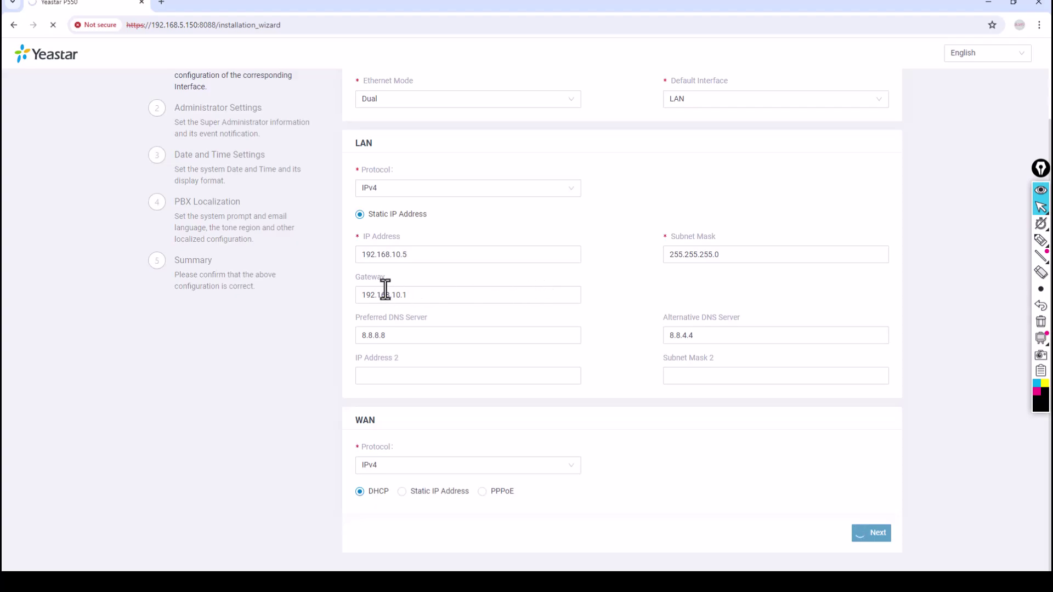
{"action": "left_click", "coordinate": [381, 259]}
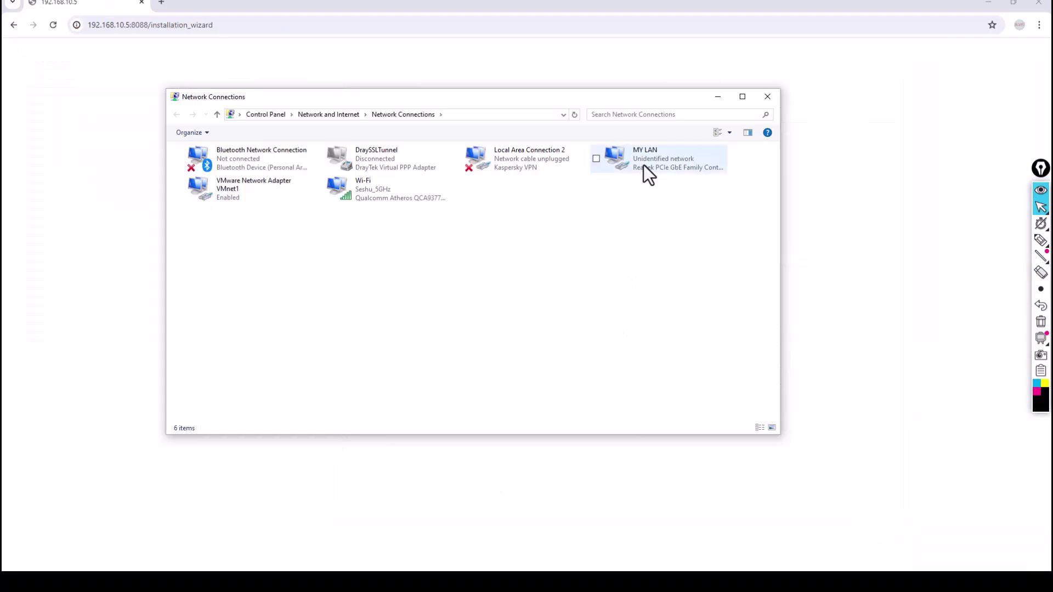
Step: Change MY LAN's static IPv4 address to 192.168.10.10 and close its properties
{"action": "right_click", "coordinate": [643, 164]}
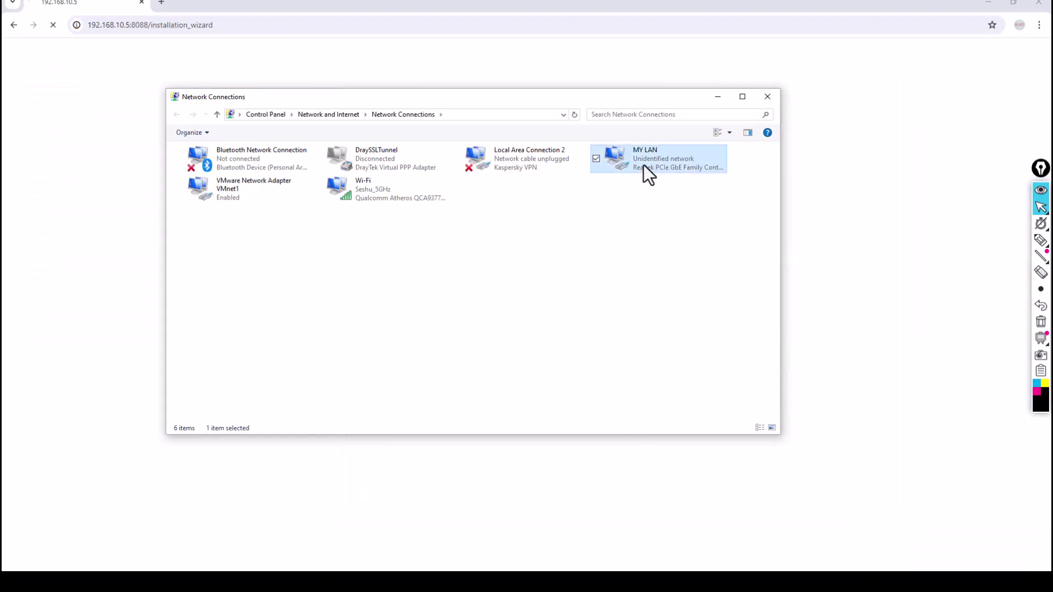
{"action": "left_click", "coordinate": [571, 268]}
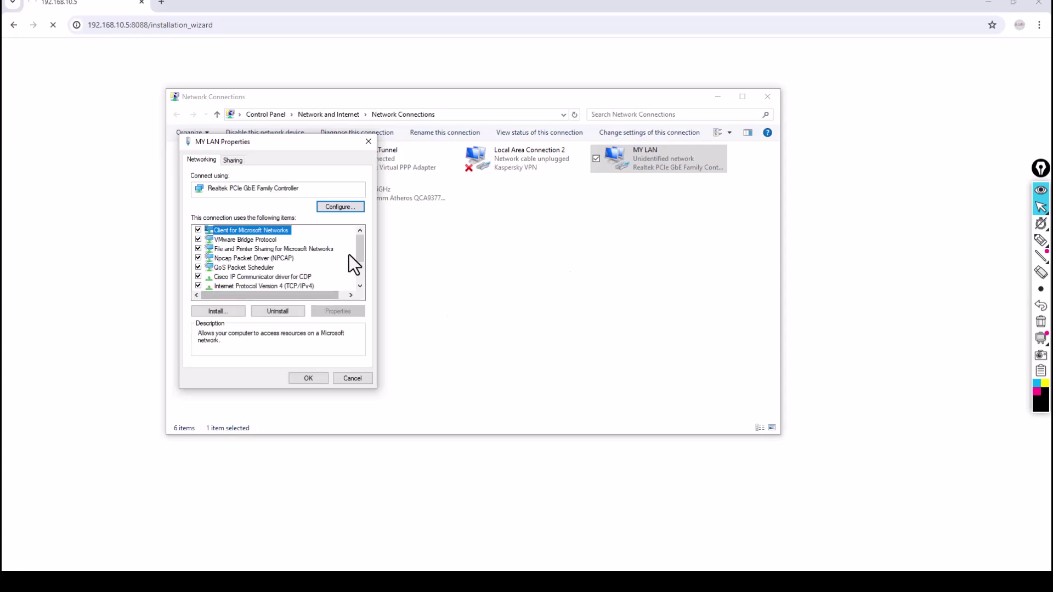
{"action": "scroll", "coordinate": [357, 258], "scroll_direction": "down", "scroll_amount": 1}
{"action": "left_click", "coordinate": [311, 258]}
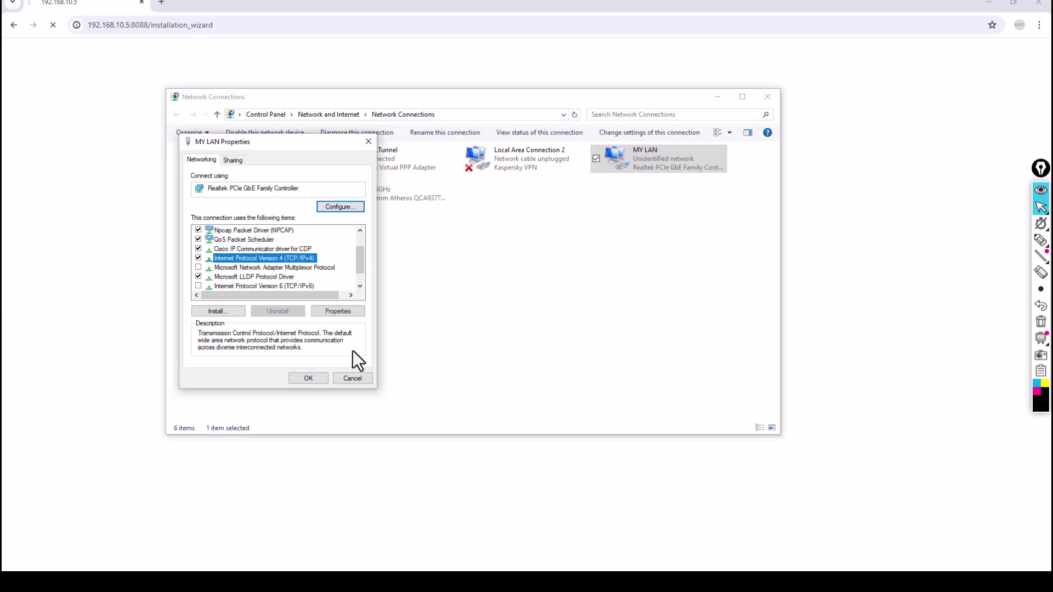
{"action": "left_click", "coordinate": [337, 312]}
{"action": "left_click_drag", "start_coordinate": [356, 276], "coordinate": [347, 276]}
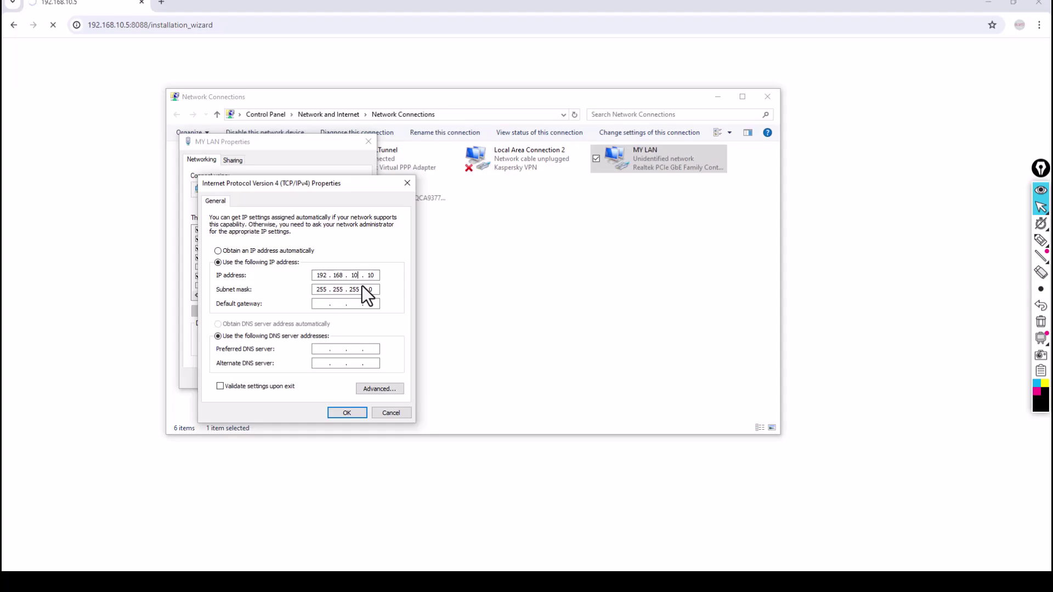
{"action": "left_click", "coordinate": [363, 415]}
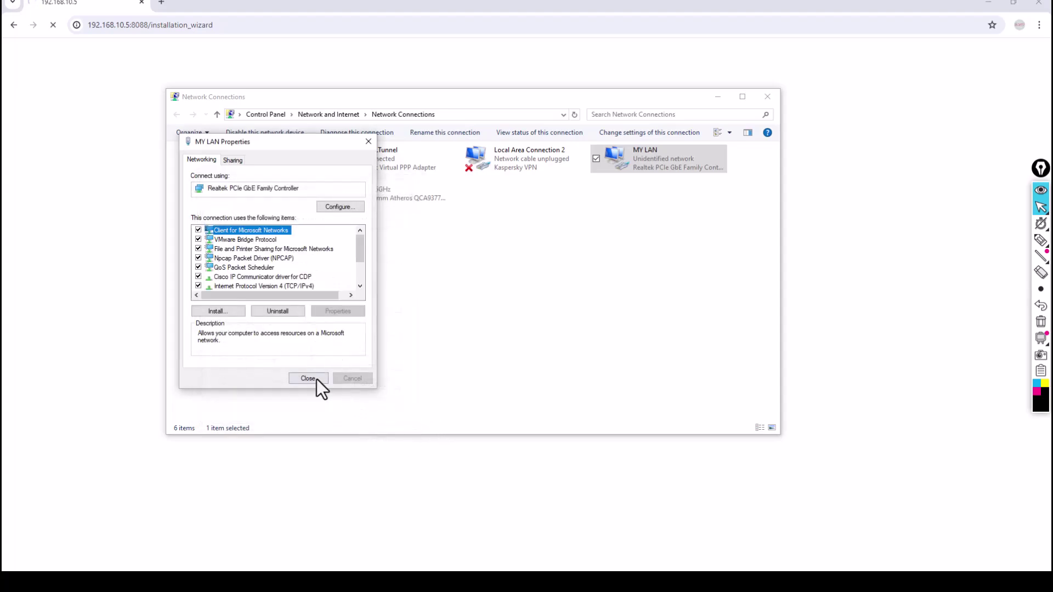
{"action": "left_click", "coordinate": [317, 378]}
Step: Close Network Connections, annotate the connection error, reload 192.168.10.5, and centre Command Prompt
{"action": "left_click", "coordinate": [761, 97]}
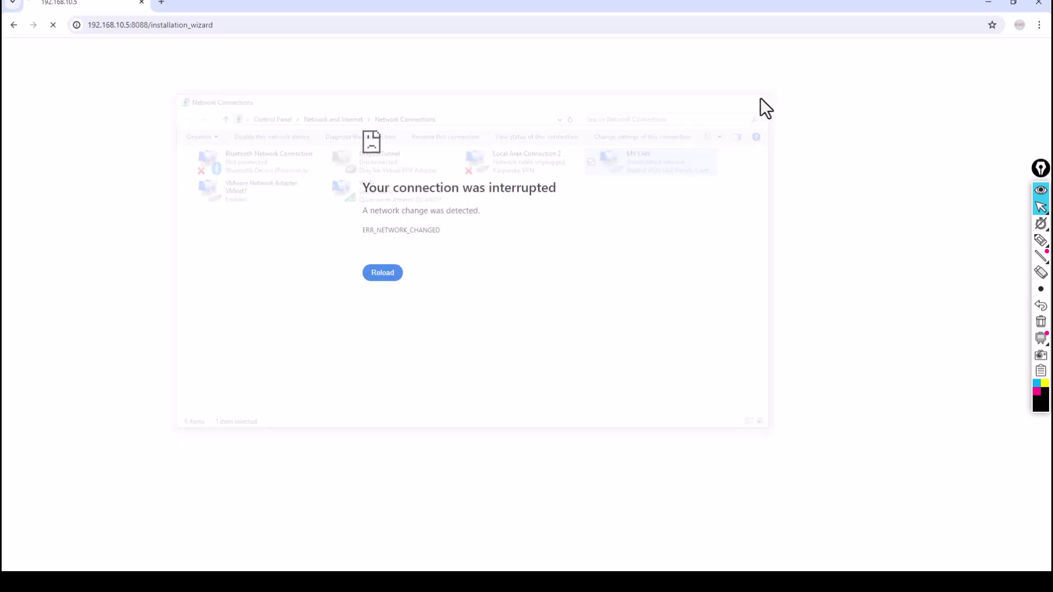
{"action": "left_click", "coordinate": [1038, 241]}
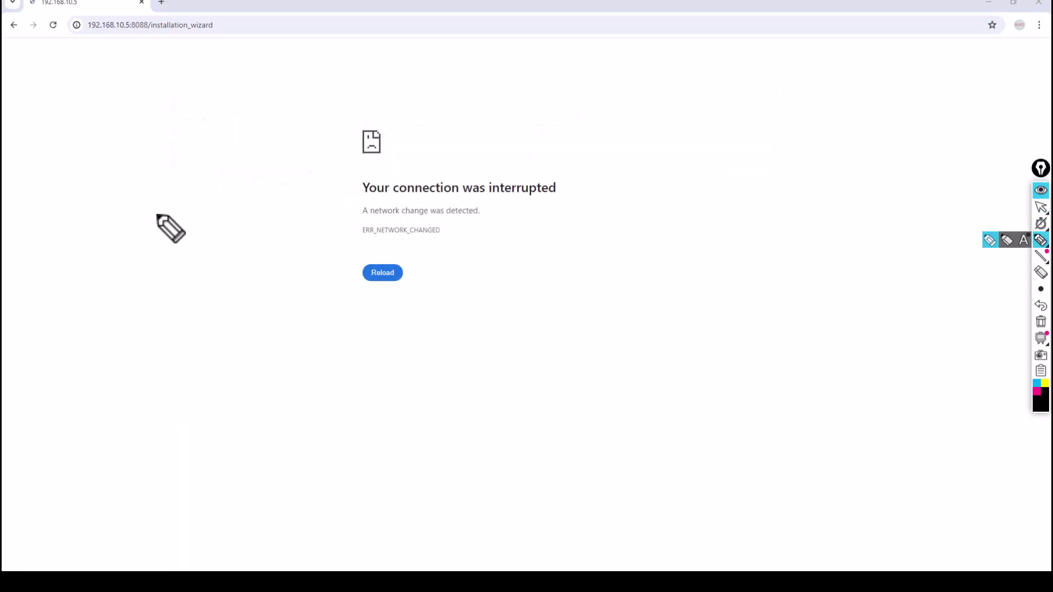
{"action": "mouse_move", "coordinate": [163, 240]}
{"action": "left_mouse_down"}
{"action": "mouse_move", "coordinate": [132, 45]}
{"action": "mouse_move", "coordinate": [142, 43]}
{"action": "mouse_move", "coordinate": [107, 32]}
{"action": "mouse_move", "coordinate": [129, 32]}
{"action": "left_mouse_up"}
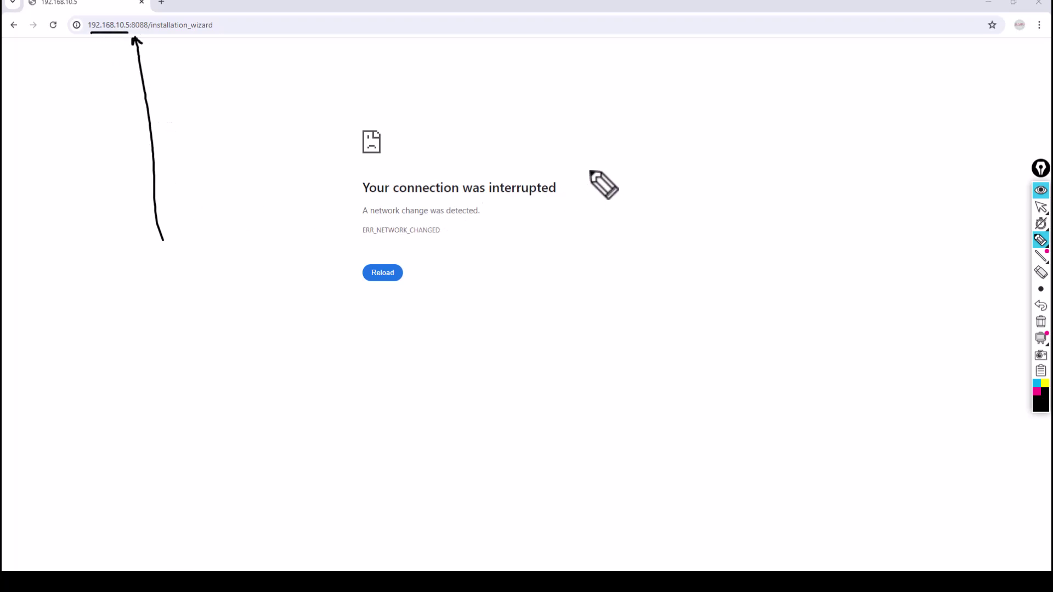
{"action": "mouse_move", "coordinate": [590, 170]}
{"action": "left_mouse_down"}
{"action": "mouse_move", "coordinate": [383, 158]}
{"action": "mouse_move", "coordinate": [334, 308]}
{"action": "mouse_move", "coordinate": [592, 160]}
{"action": "mouse_move", "coordinate": [561, 147]}
{"action": "left_mouse_up"}
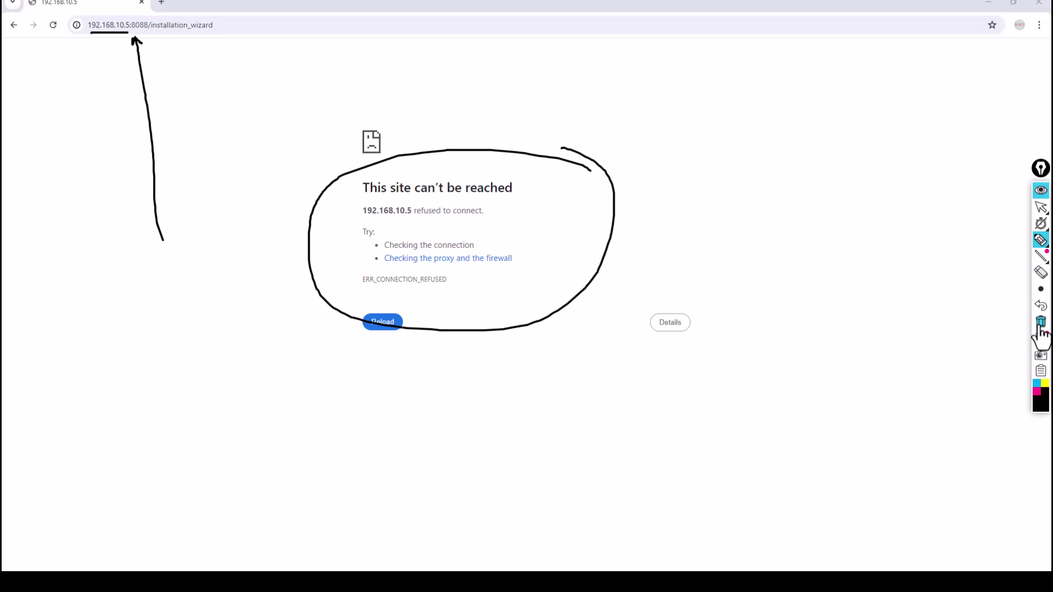
{"action": "left_click", "coordinate": [1041, 305]}
{"action": "left_click", "coordinate": [1041, 208]}
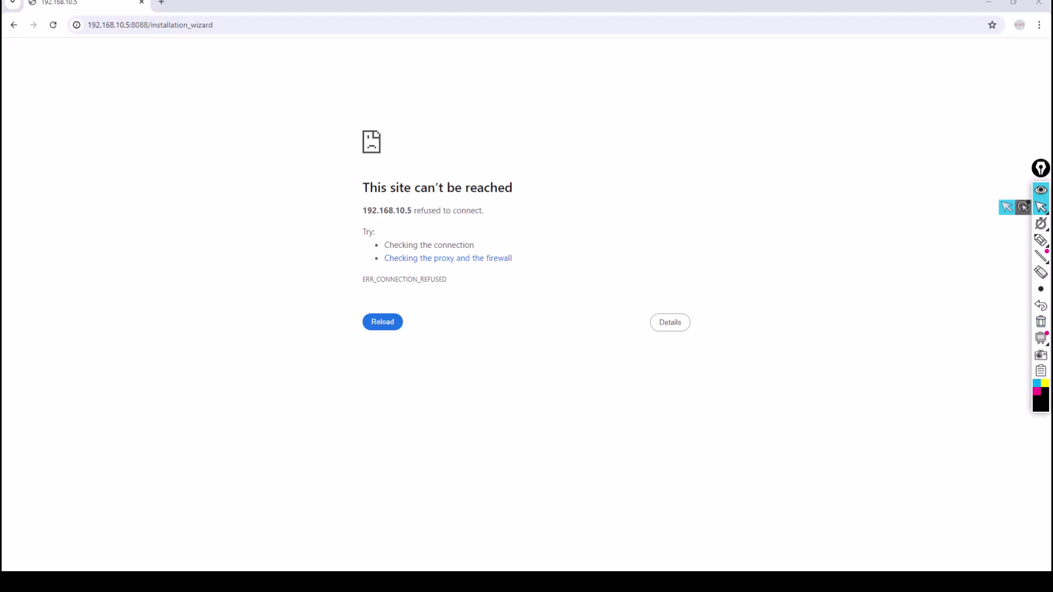
{"action": "key", "text": "F5"}
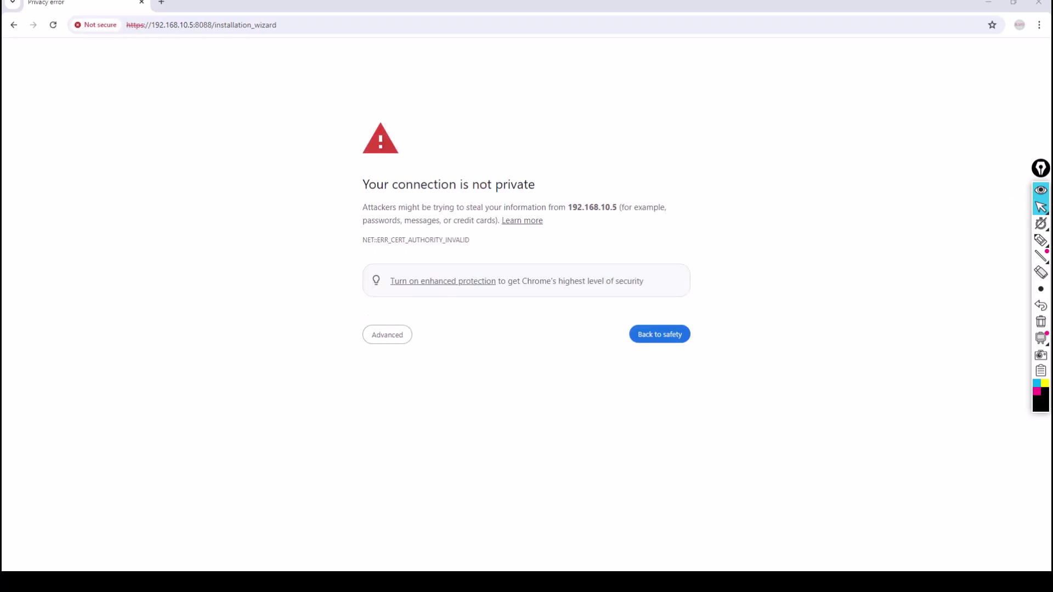
{"action": "left_click_drag", "start_coordinate": [706, 171], "coordinate": [317, 222]}
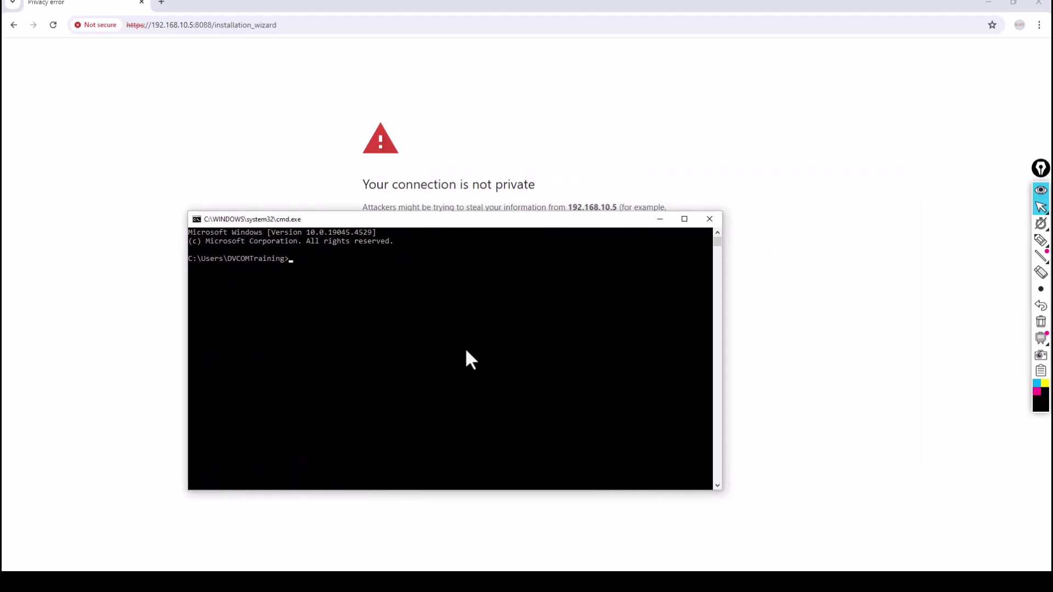
Step: Ping 192.168.10.5, confirm 1 ms replies, then close Command Prompt
{"action": "type", "text": "ping 192.168.10.5"}
{"action": "key", "text": "Return"}
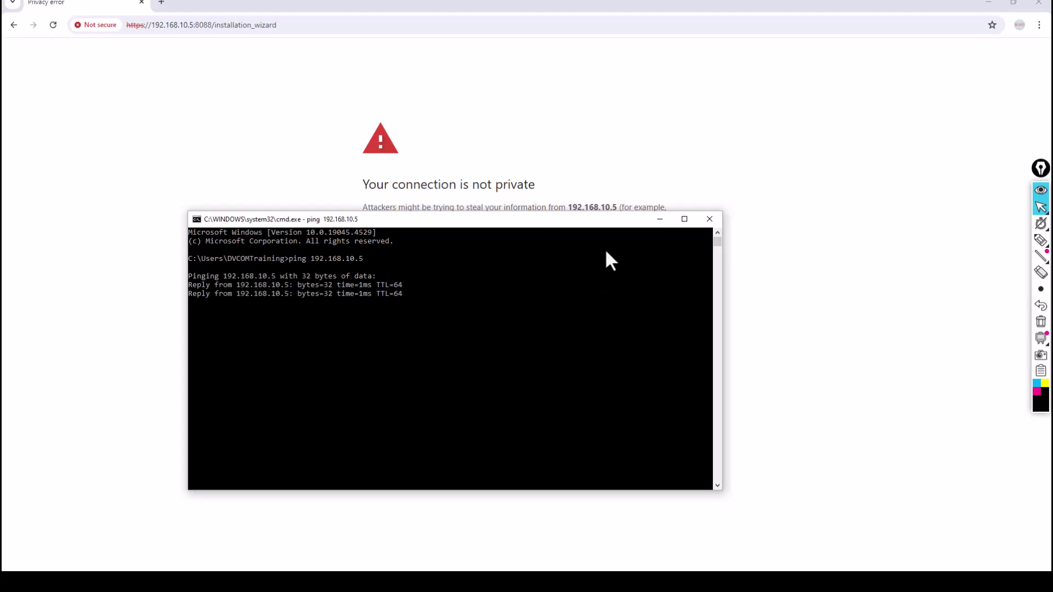
{"action": "left_click", "coordinate": [709, 218]}
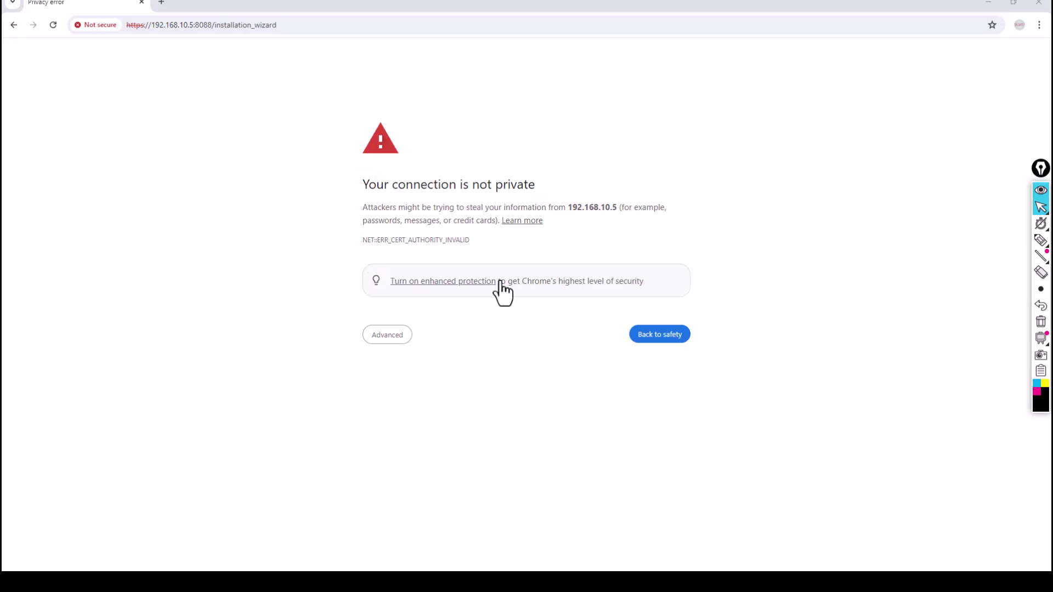
Step: Proceed past the browser warning to 192.168.10.5 and accept the wizard's Network Settings
{"action": "left_click", "coordinate": [375, 334]}
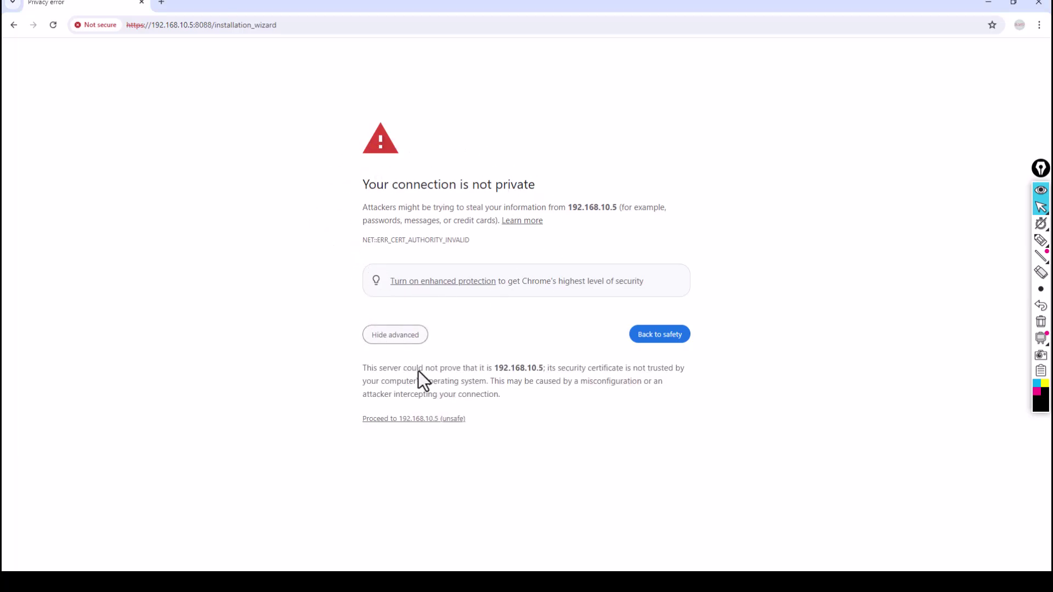
{"action": "left_click", "coordinate": [417, 419]}
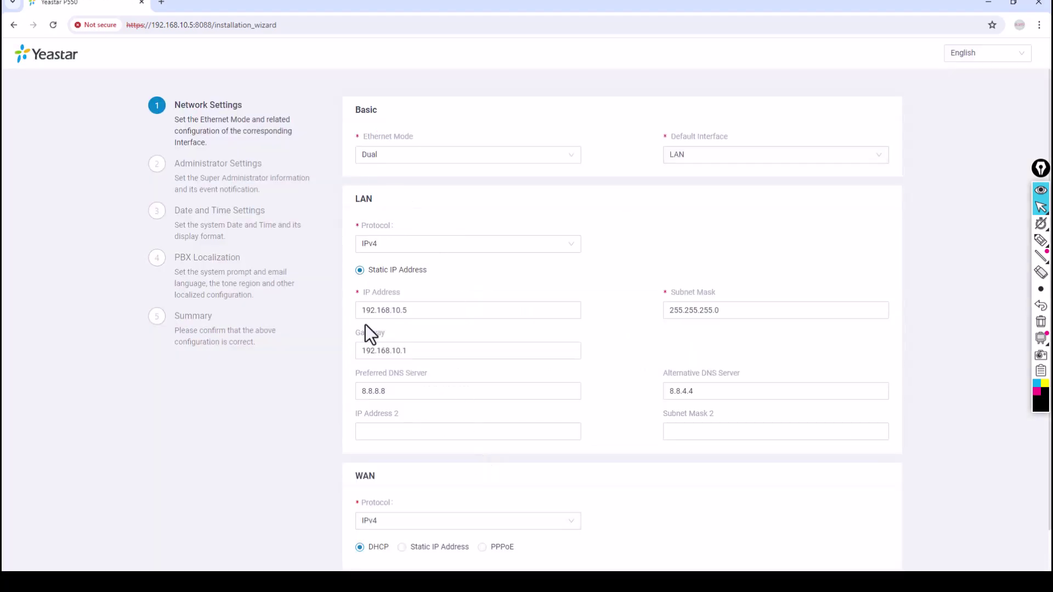
{"action": "scroll", "coordinate": [604, 406], "scroll_direction": "down", "scroll_amount": 1}
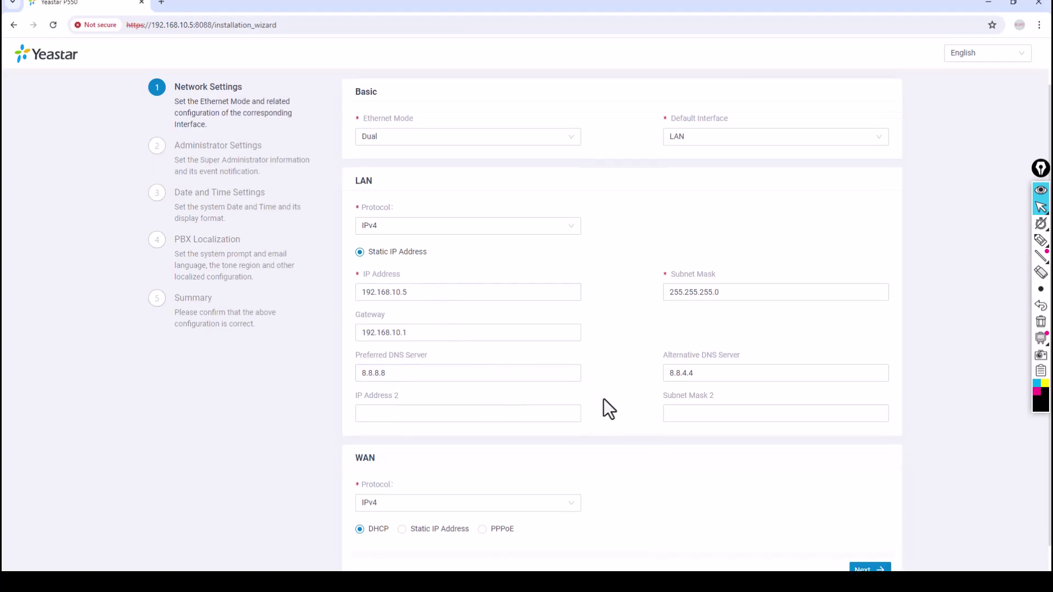
{"action": "scroll", "coordinate": [603, 406], "scroll_direction": "down", "scroll_amount": 2}
{"action": "left_click", "coordinate": [861, 540]}
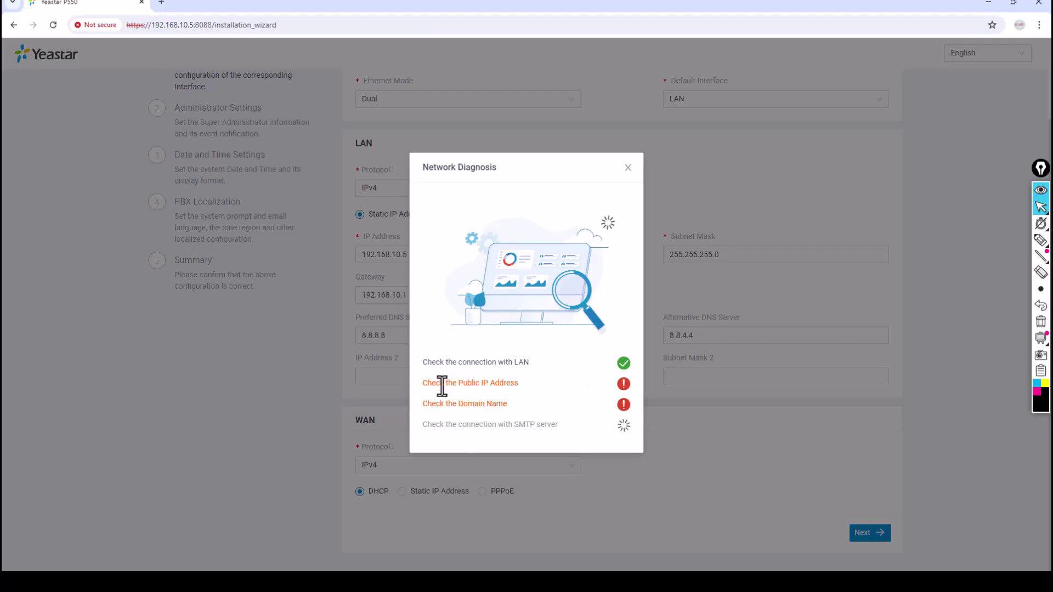
Step: Highlight the failed public IP and domain name checks while the network diagnosis finishes
{"action": "left_click_drag", "start_coordinate": [432, 383], "coordinate": [517, 383]}
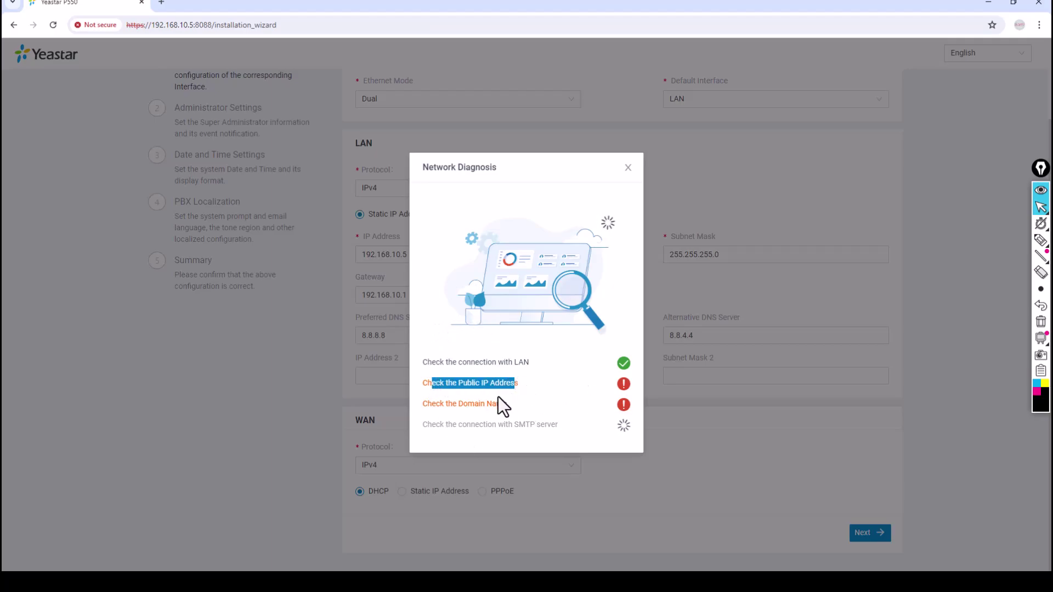
{"action": "left_click_drag", "start_coordinate": [448, 404], "coordinate": [516, 422]}
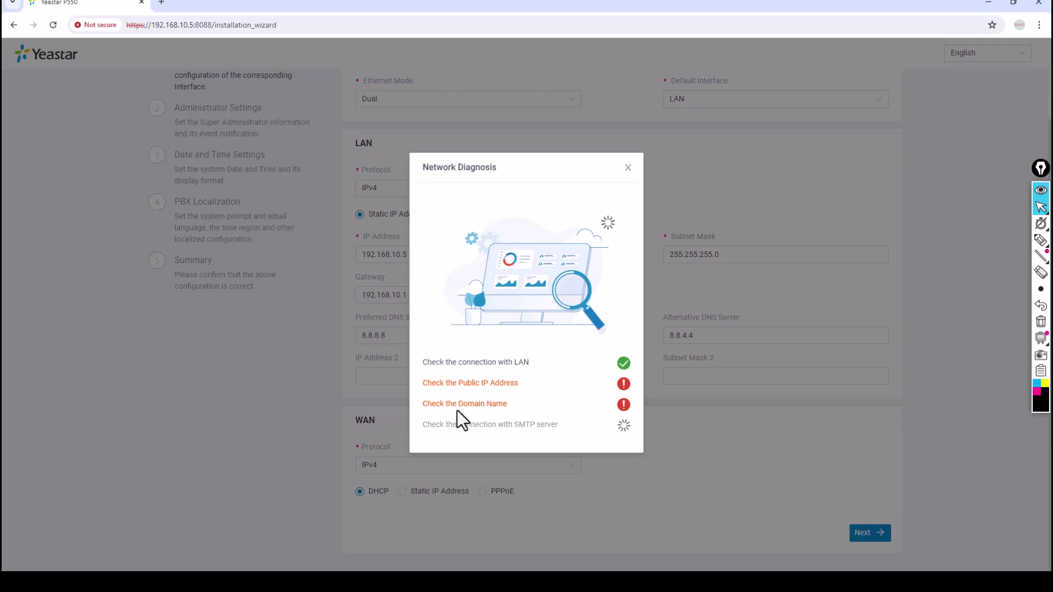
{"action": "left_click_drag", "start_coordinate": [439, 406], "coordinate": [510, 406]}
{"action": "mouse_move", "coordinate": [1040, 240]}
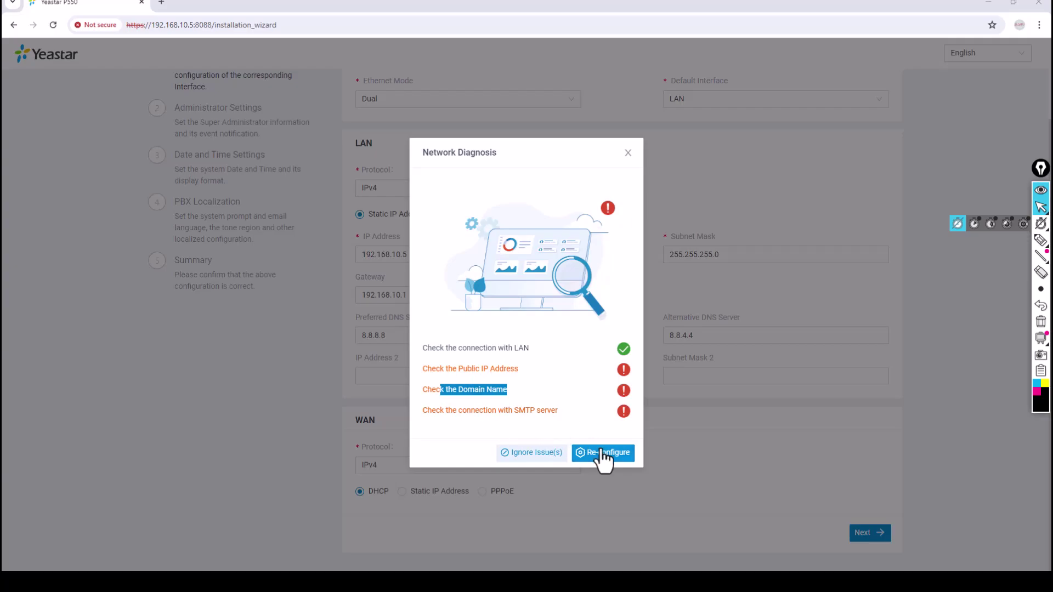
Step: Ignore the network issues and set username 'administrator' with a password entered twice
{"action": "left_click", "coordinate": [532, 455]}
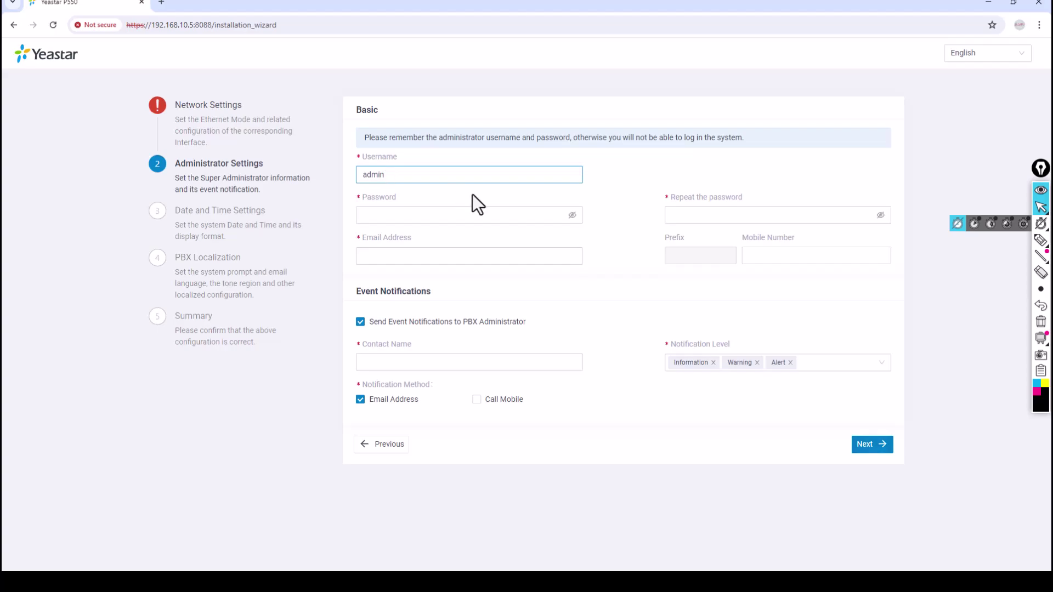
{"action": "type", "text": "istrator"}
{"action": "key", "text": "Tab"}
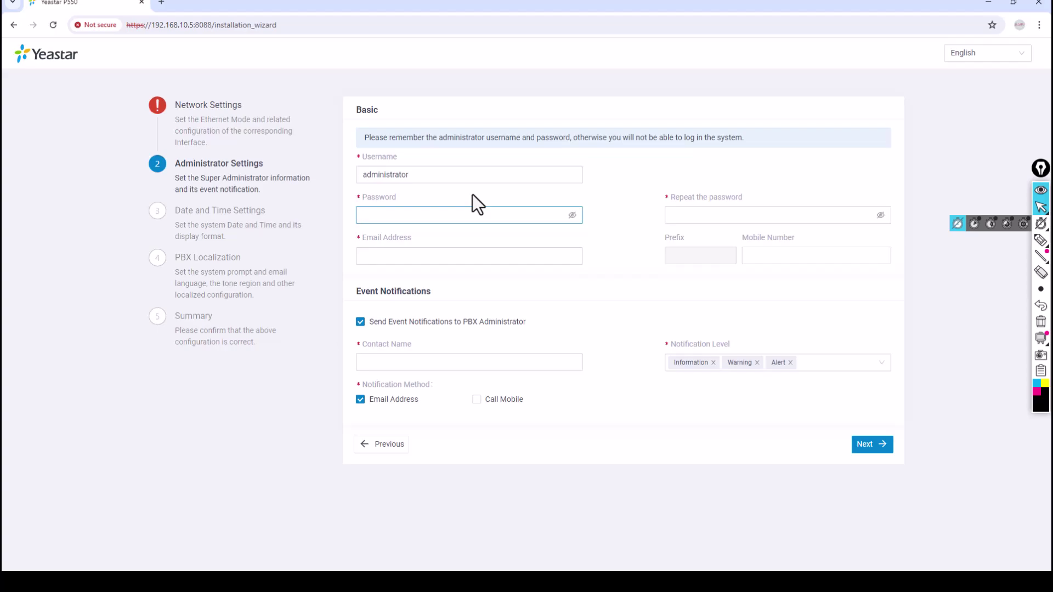
{"action": "type", "text": "••••"}
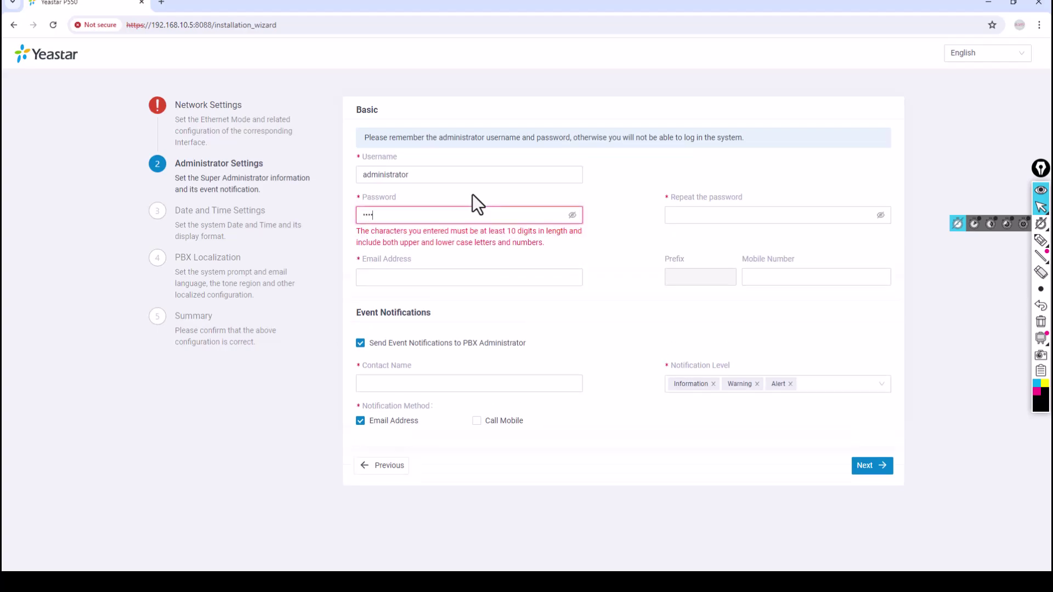
{"action": "type", "text": "••••••••"}
{"action": "key", "text": "Tab"}
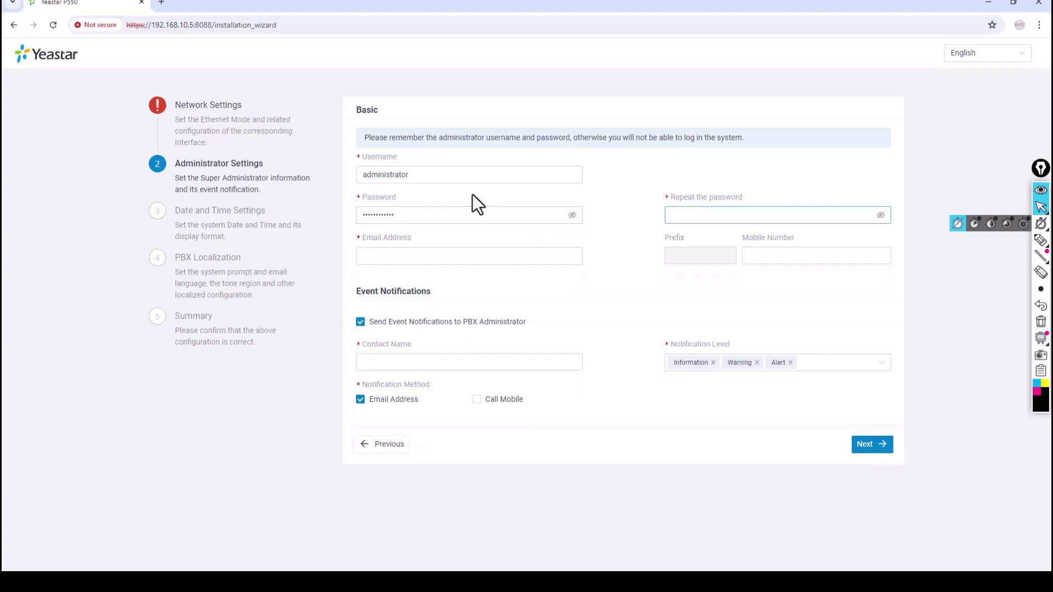
{"action": "type", "text": "••••••"}
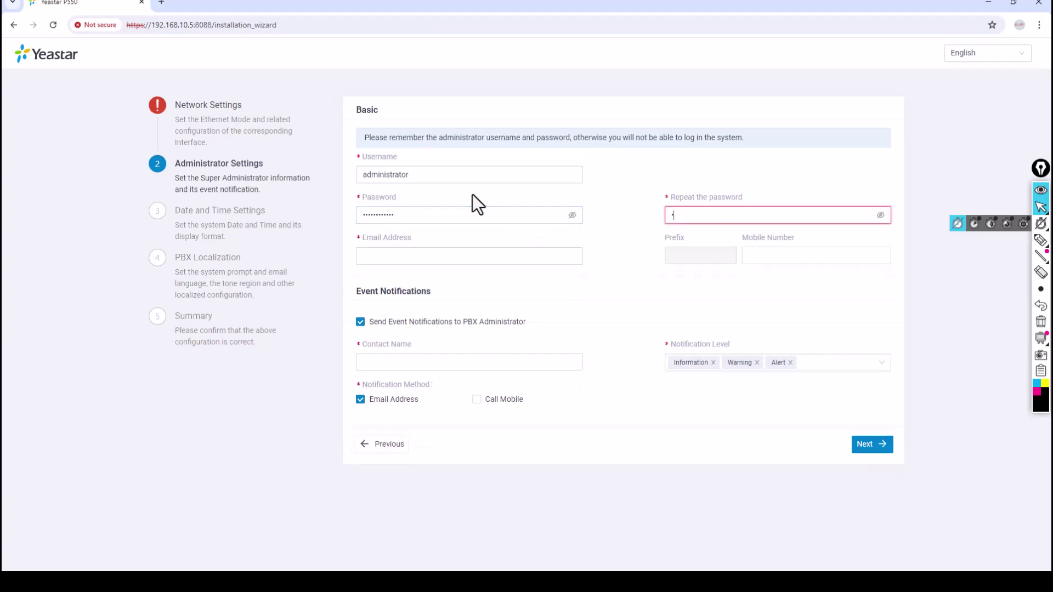
{"action": "type", "text": "••••••"}
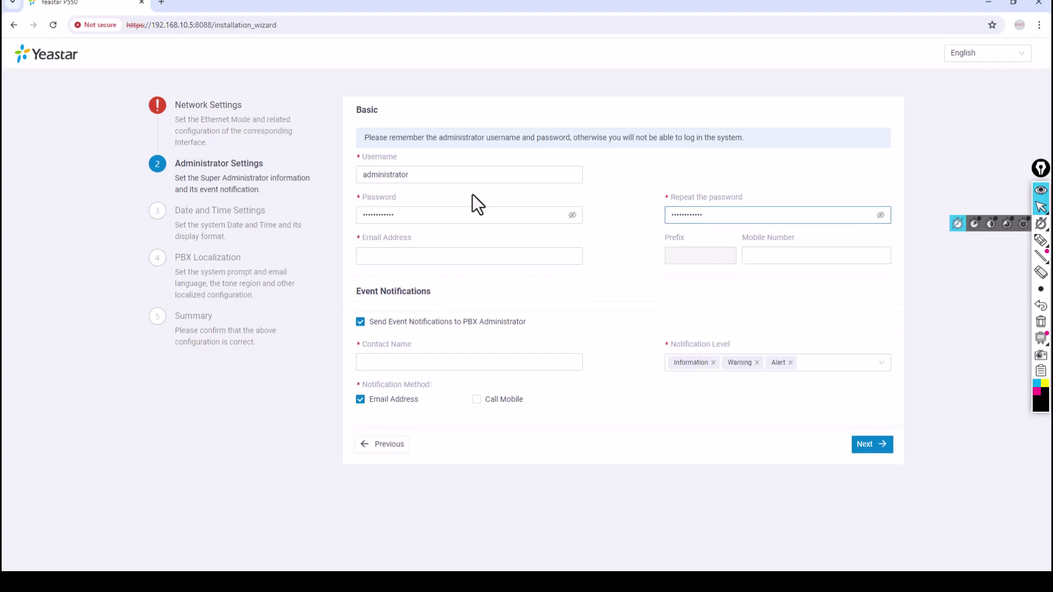
Step: Fill in the administrator's e-mail address and contact name, then continue to Date and Time
{"action": "left_click", "coordinate": [422, 256]}
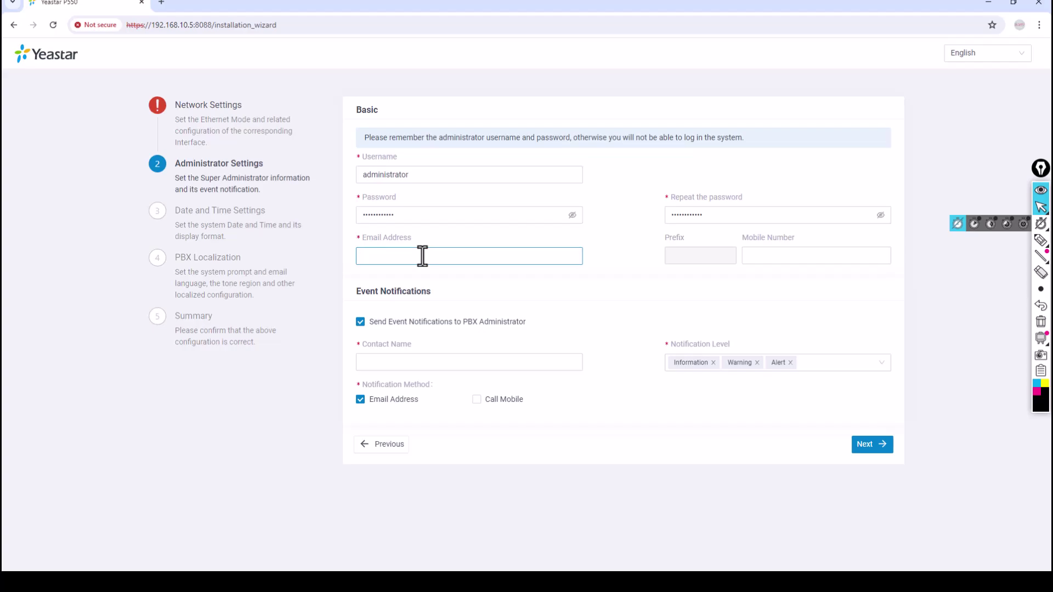
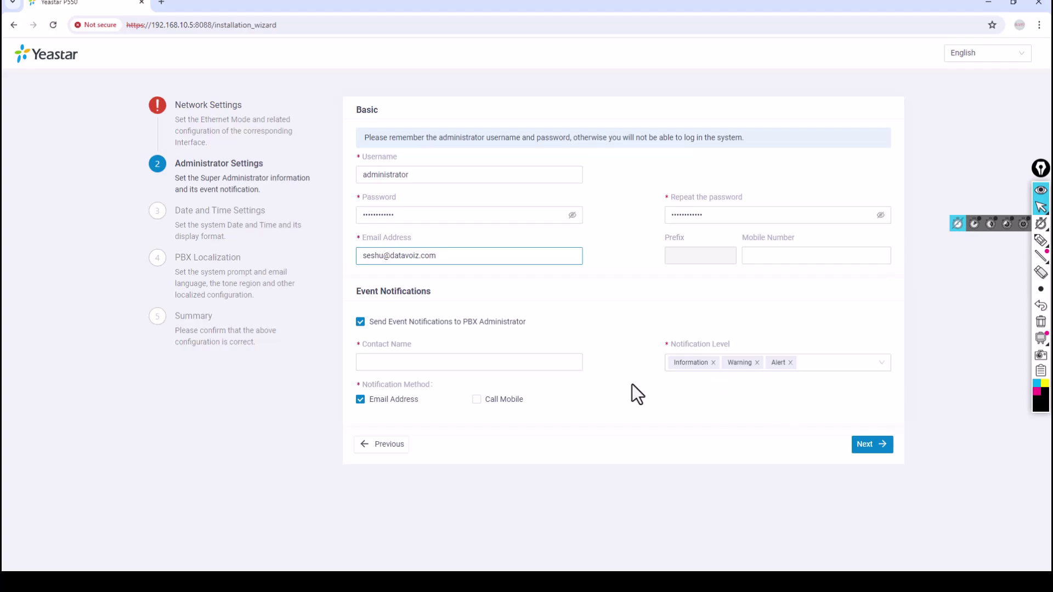
{"action": "left_click", "coordinate": [458, 365]}
{"action": "type", "text": "Seshu"}
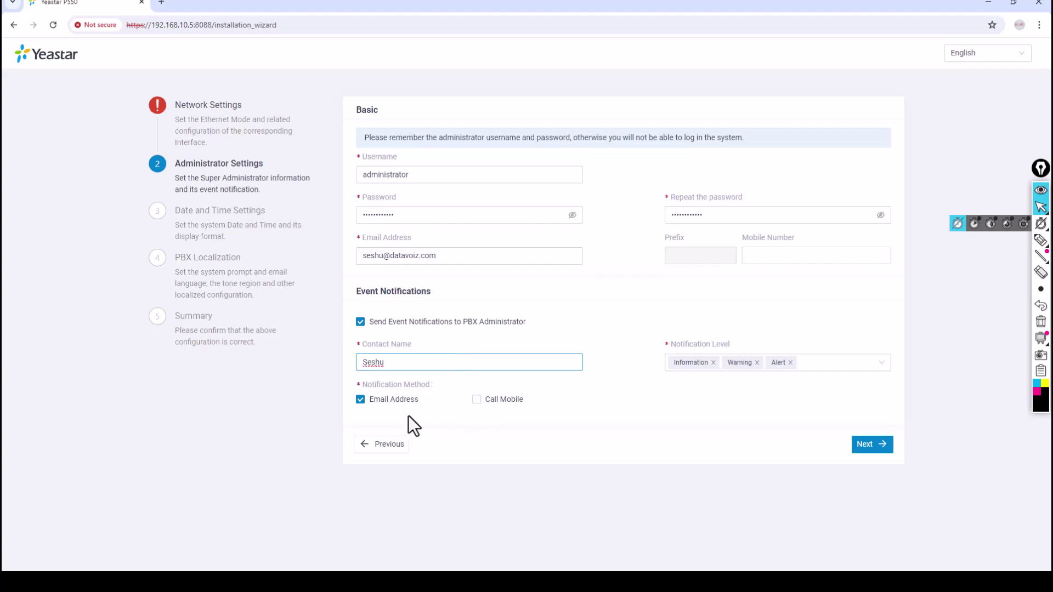
{"action": "left_click", "coordinate": [874, 446]}
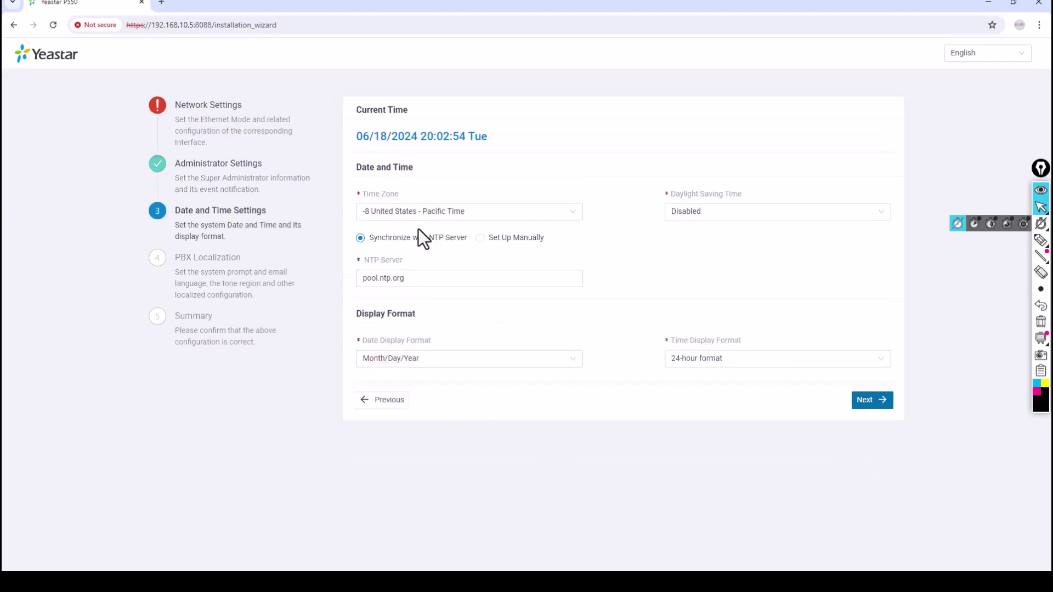
Step: Set the time zone to United Arab Emirates (Dubai)
{"action": "left_click", "coordinate": [431, 214]}
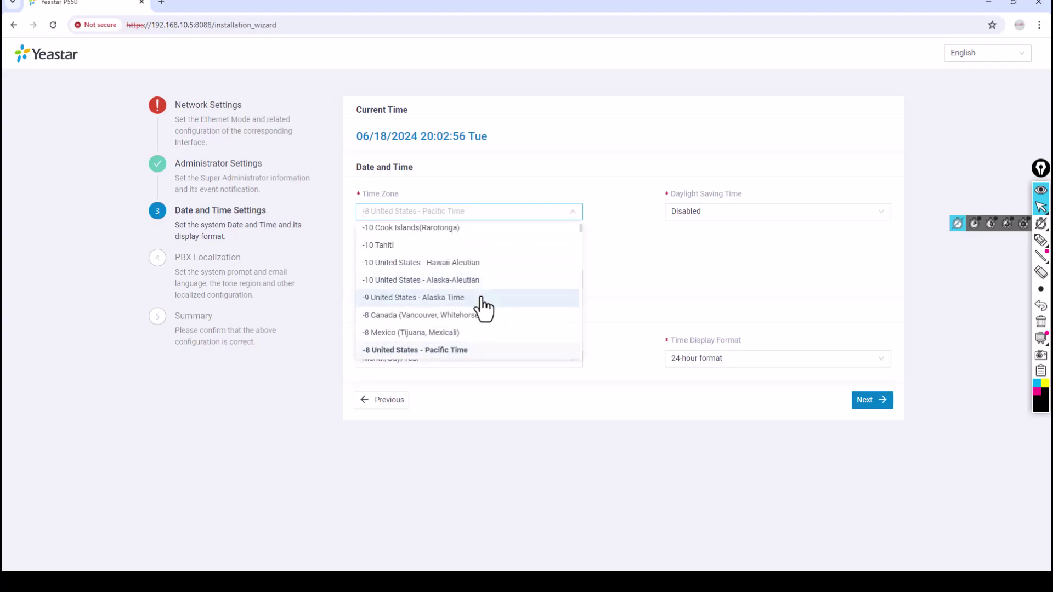
{"action": "scroll", "coordinate": [482, 306], "scroll_direction": "down", "scroll_amount": 5}
{"action": "scroll", "coordinate": [478, 305], "scroll_direction": "down", "scroll_amount": 10}
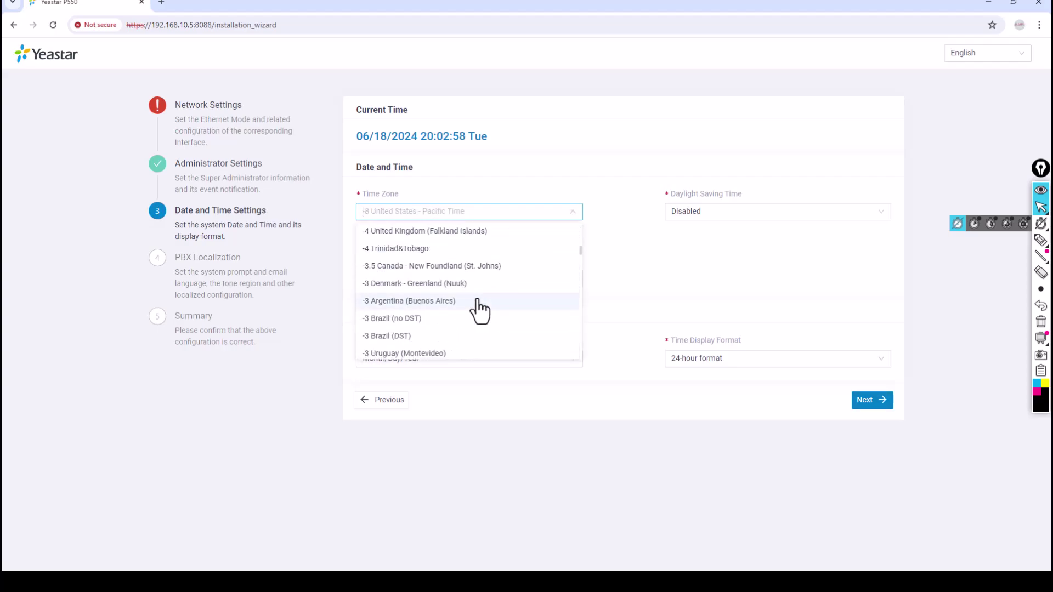
{"action": "scroll", "coordinate": [478, 305], "scroll_direction": "down", "scroll_amount": 8}
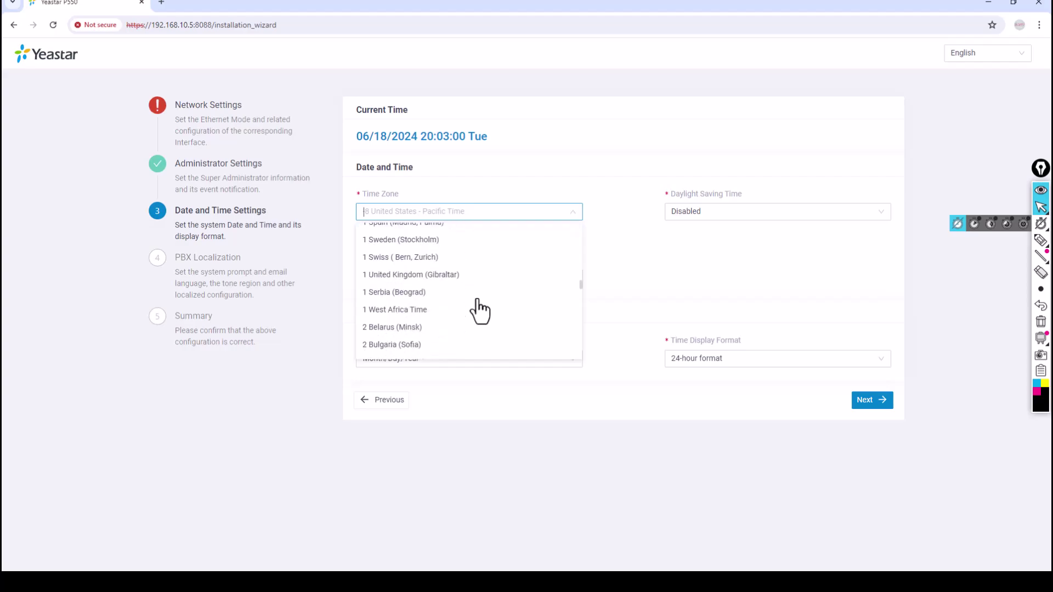
{"action": "scroll", "coordinate": [478, 302], "scroll_direction": "down", "scroll_amount": 8}
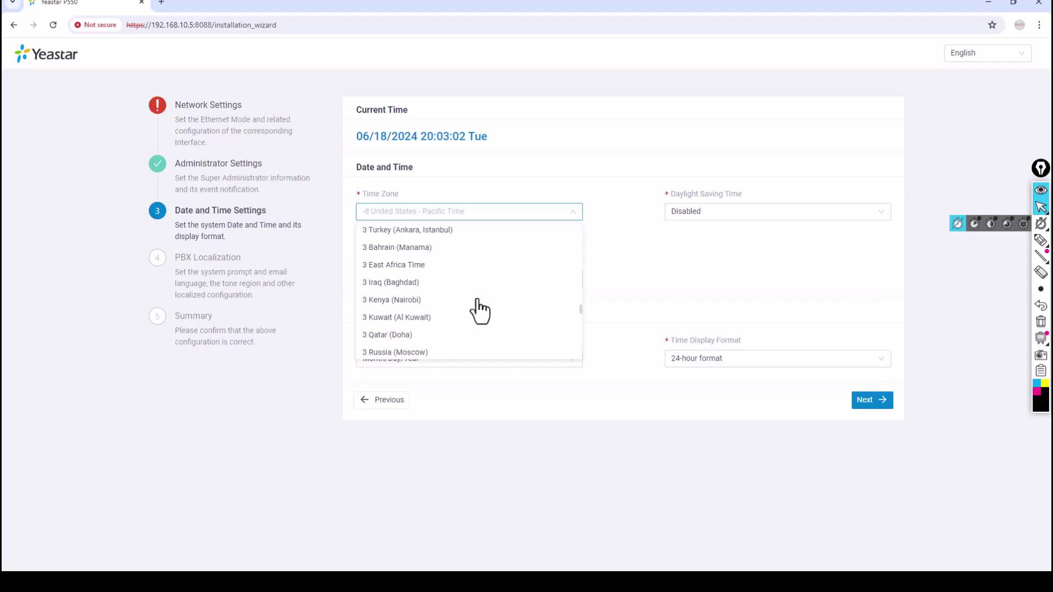
{"action": "scroll", "coordinate": [479, 311], "scroll_direction": "down", "scroll_amount": 2}
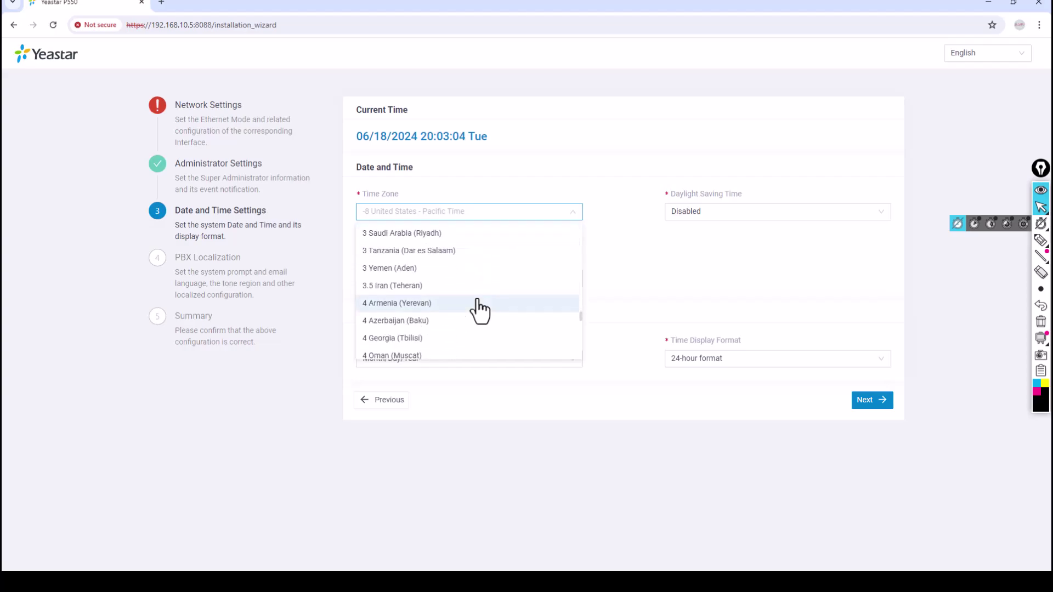
{"action": "scroll", "coordinate": [478, 310], "scroll_direction": "down", "scroll_amount": 2}
{"action": "left_click", "coordinate": [460, 337]}
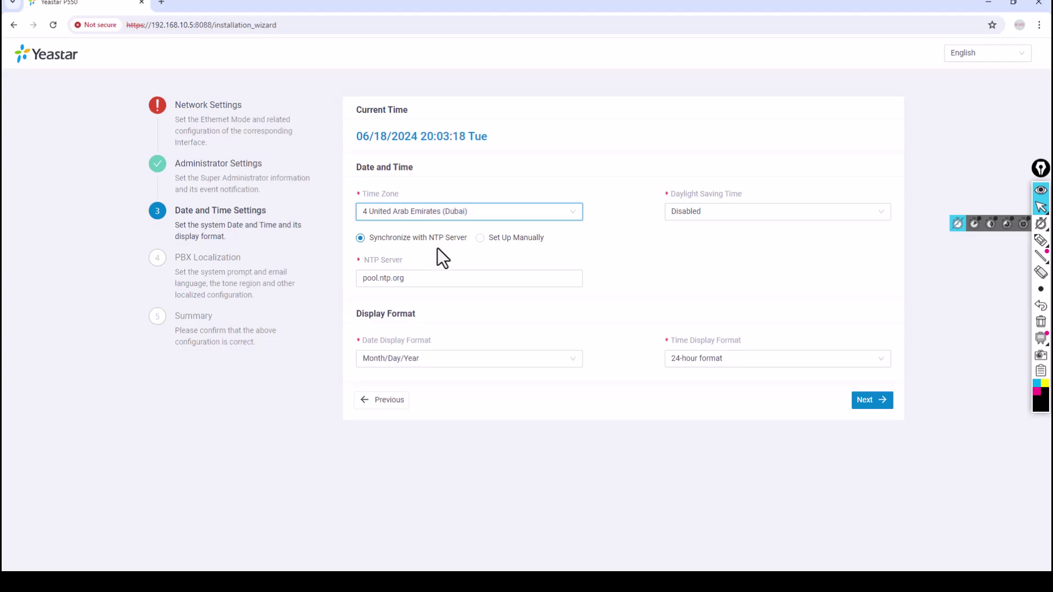
Step: Keep the clock synchronizing with the NTP server pool.ntp.org
{"action": "left_click", "coordinate": [423, 283]}
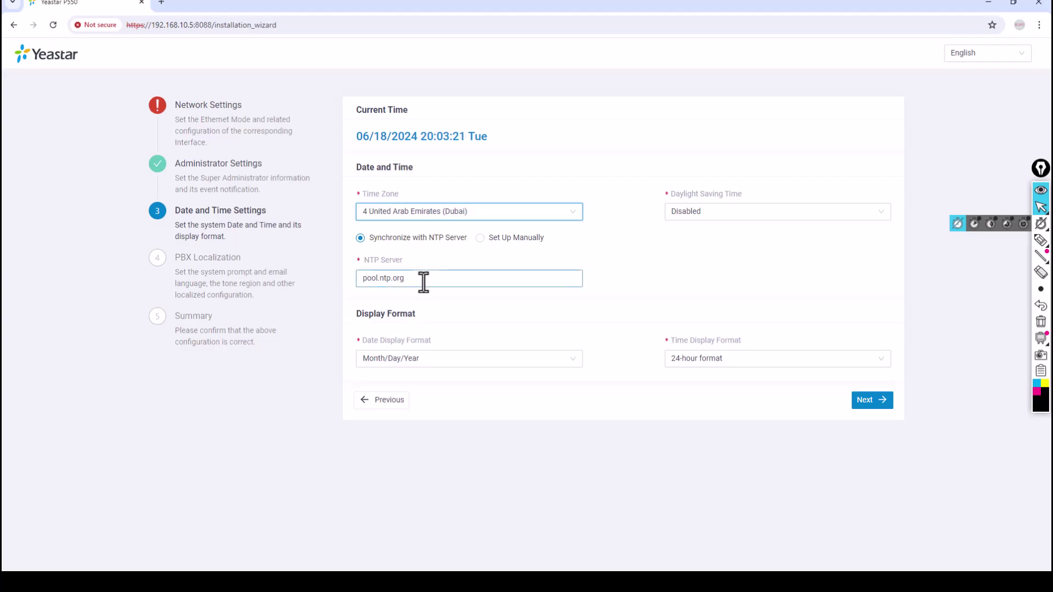
{"action": "left_click", "coordinate": [478, 240]}
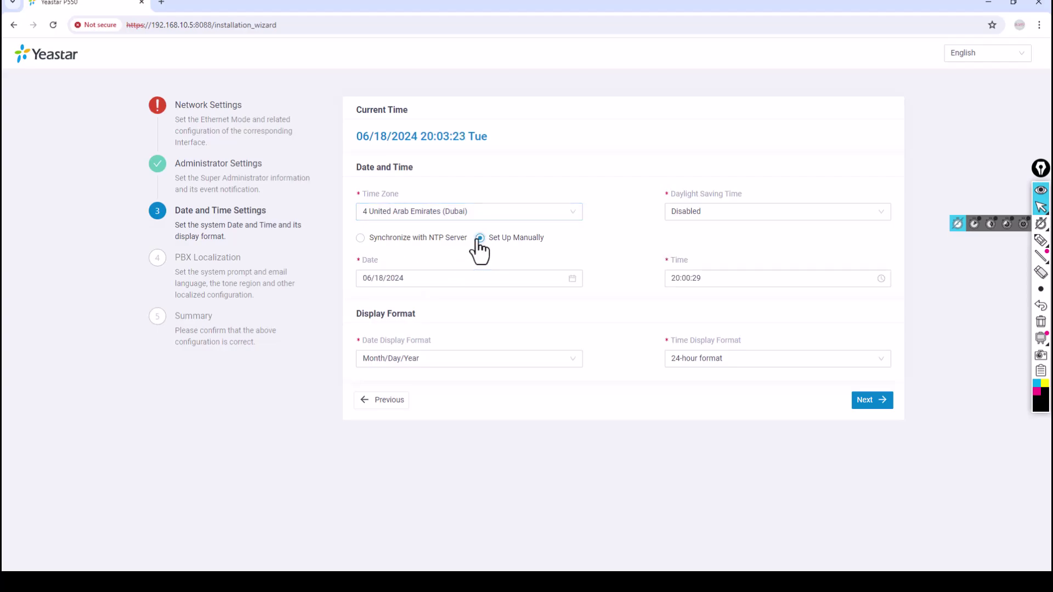
{"action": "left_click", "coordinate": [411, 243]}
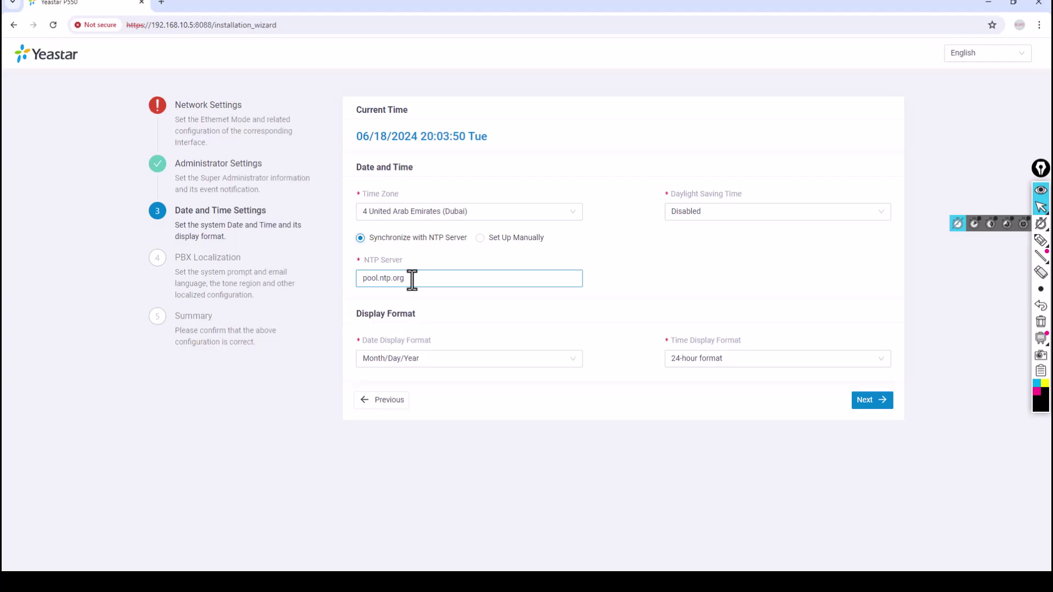
{"action": "left_click", "coordinate": [481, 246]}
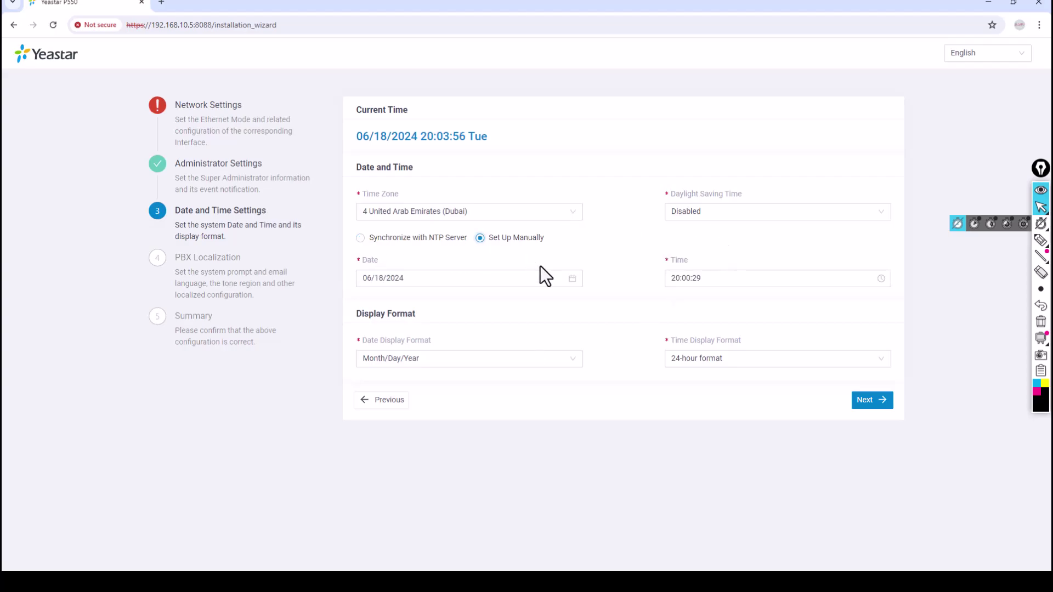
{"action": "left_click", "coordinate": [370, 240]}
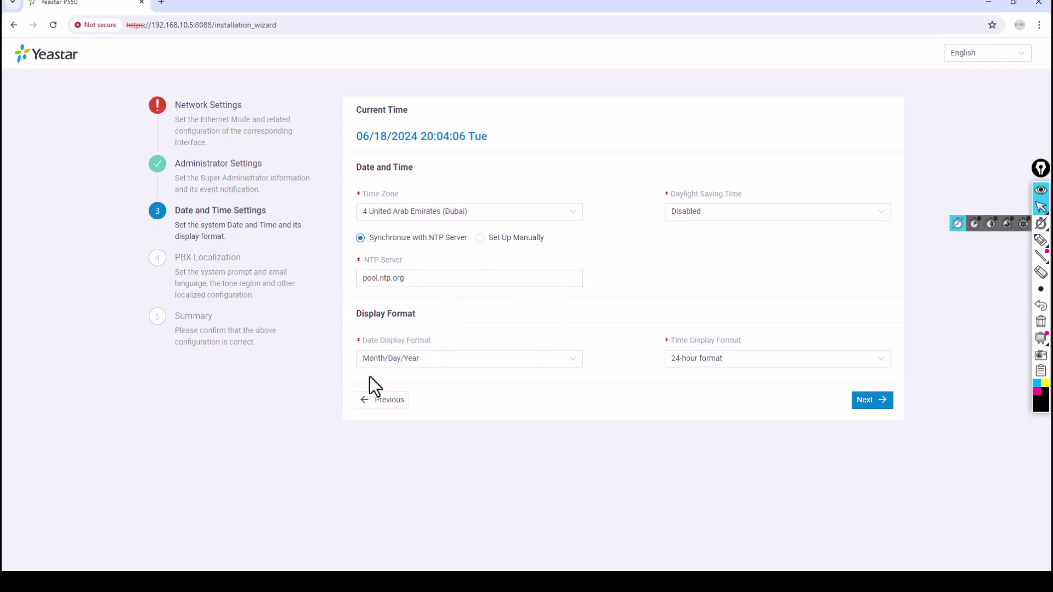
Step: Set date display to Day/Month/Year and time display to 12-hour format, then continue
{"action": "left_click", "coordinate": [458, 360]}
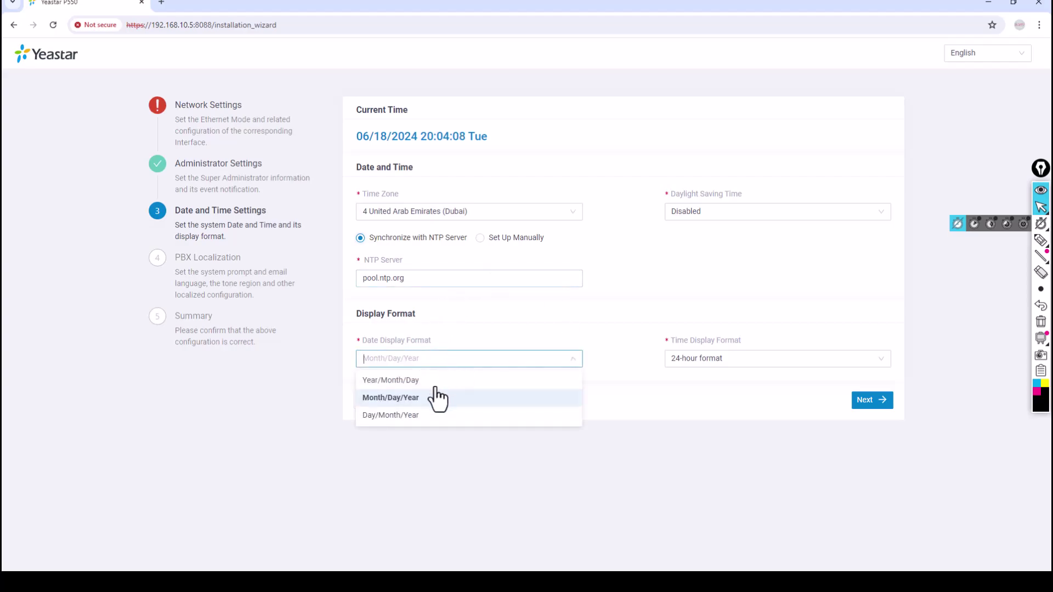
{"action": "left_click", "coordinate": [420, 417]}
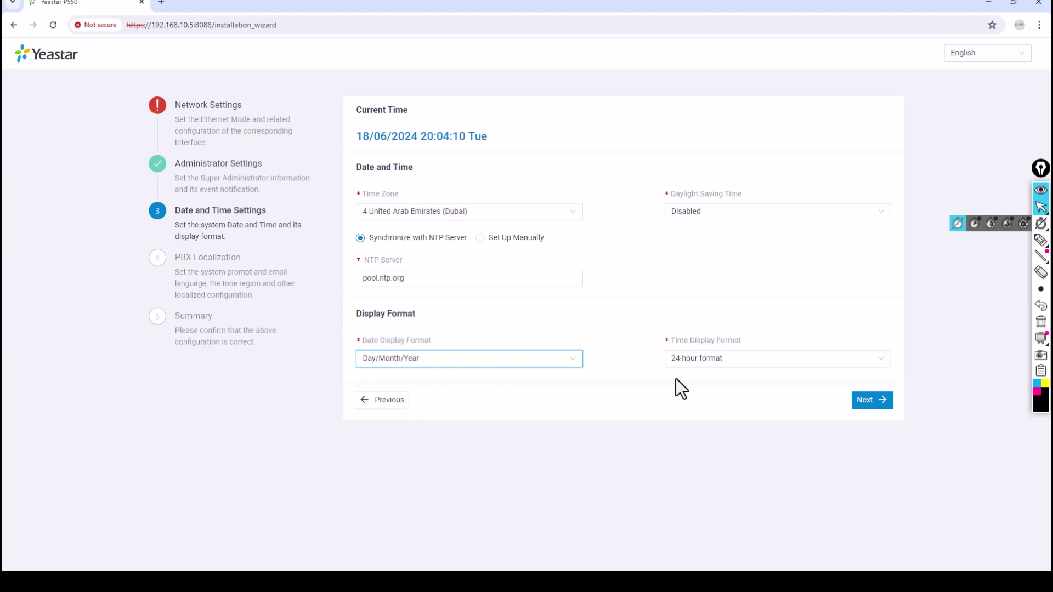
{"action": "left_click", "coordinate": [724, 362]}
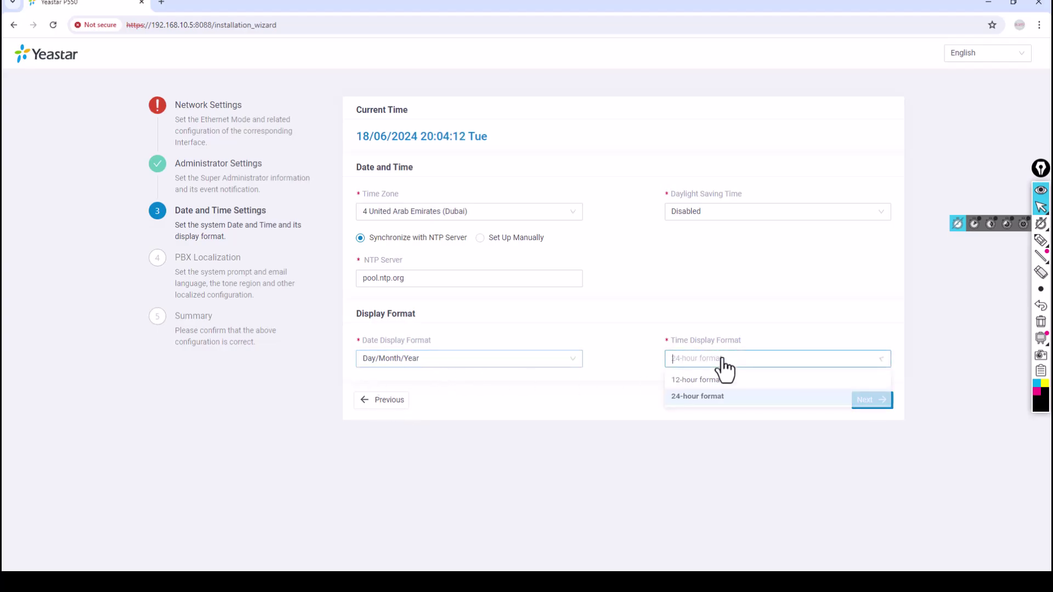
{"action": "left_click", "coordinate": [692, 381]}
{"action": "left_click", "coordinate": [630, 395]}
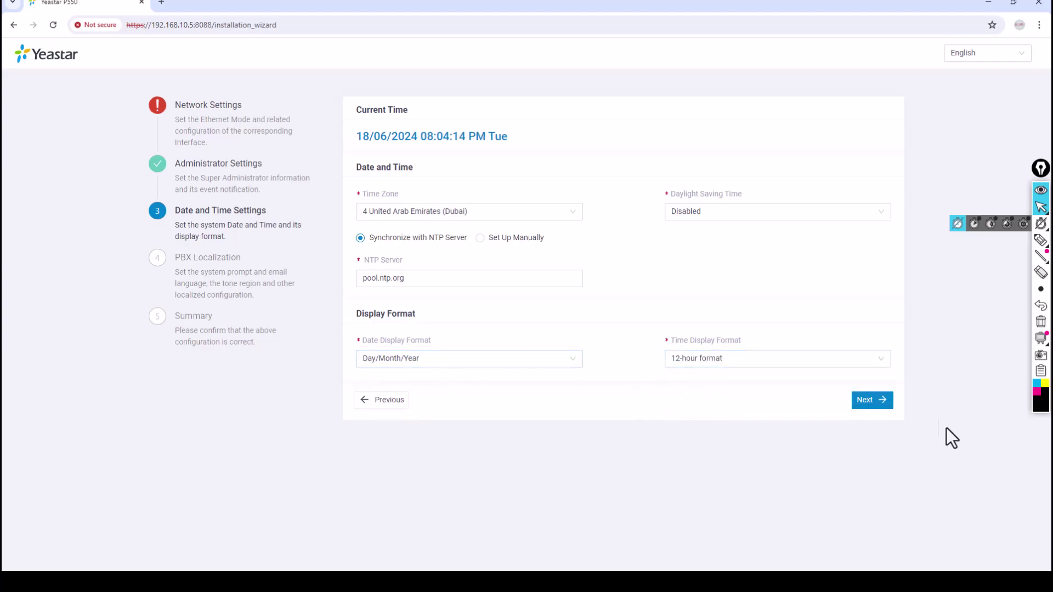
{"action": "left_click", "coordinate": [872, 400]}
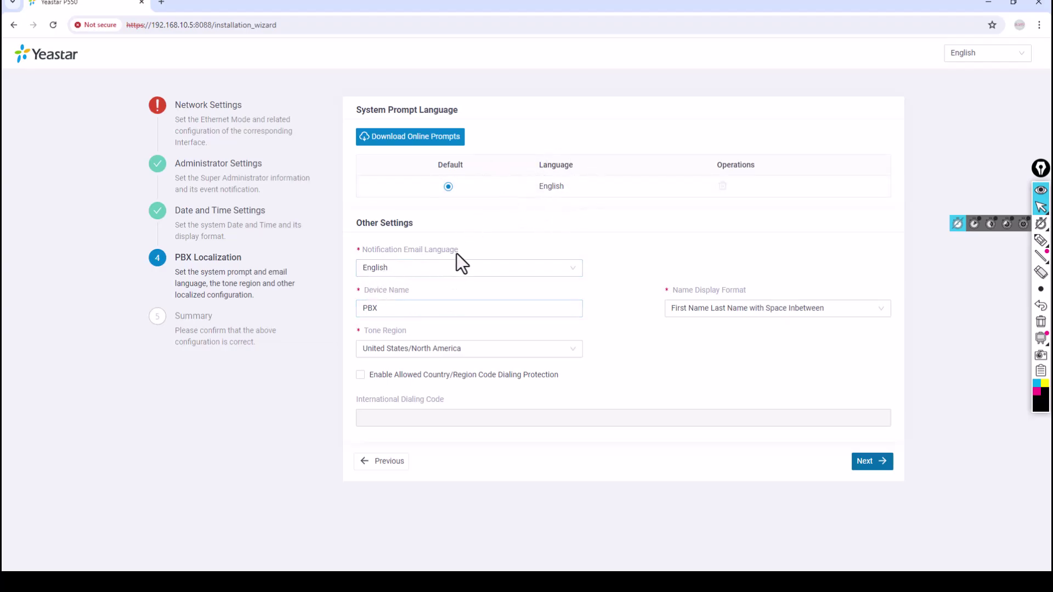
Step: Replace the device name PBX with DVCOMPABX and move to the Summary step
{"action": "left_click", "coordinate": [394, 313]}
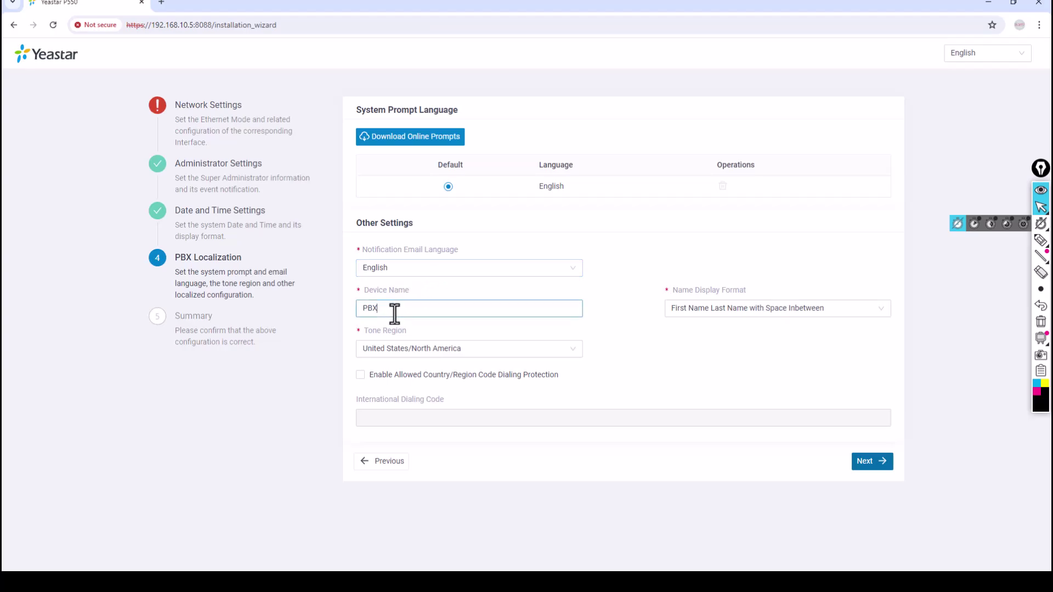
{"action": "left_click_drag", "start_coordinate": [394, 312], "coordinate": [360, 316]}
{"action": "type", "text": "DVC"}
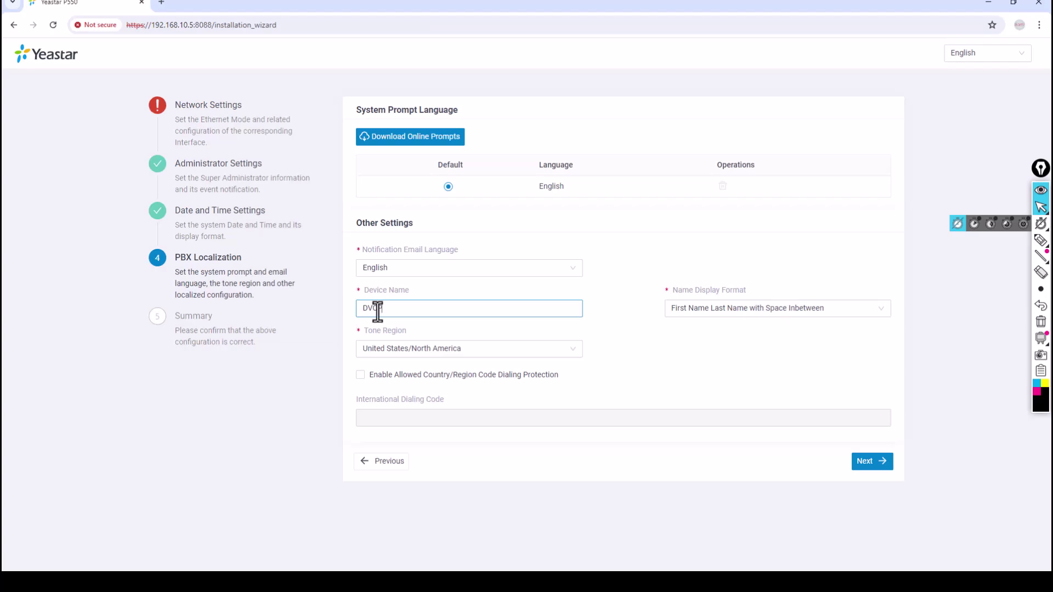
{"action": "type", "text": "OMPABX"}
{"action": "left_click", "coordinate": [881, 469]}
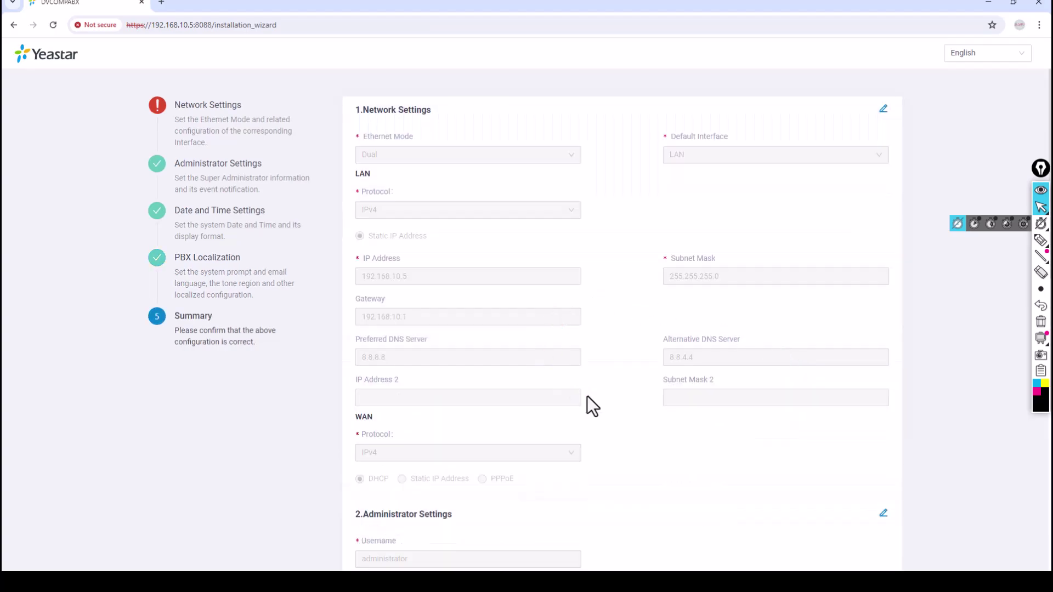
Step: Review all settings on the Summary page and choose Reboot
{"action": "scroll", "coordinate": [590, 393], "scroll_direction": "down", "scroll_amount": 5}
{"action": "scroll", "coordinate": [593, 392], "scroll_direction": "down", "scroll_amount": 7}
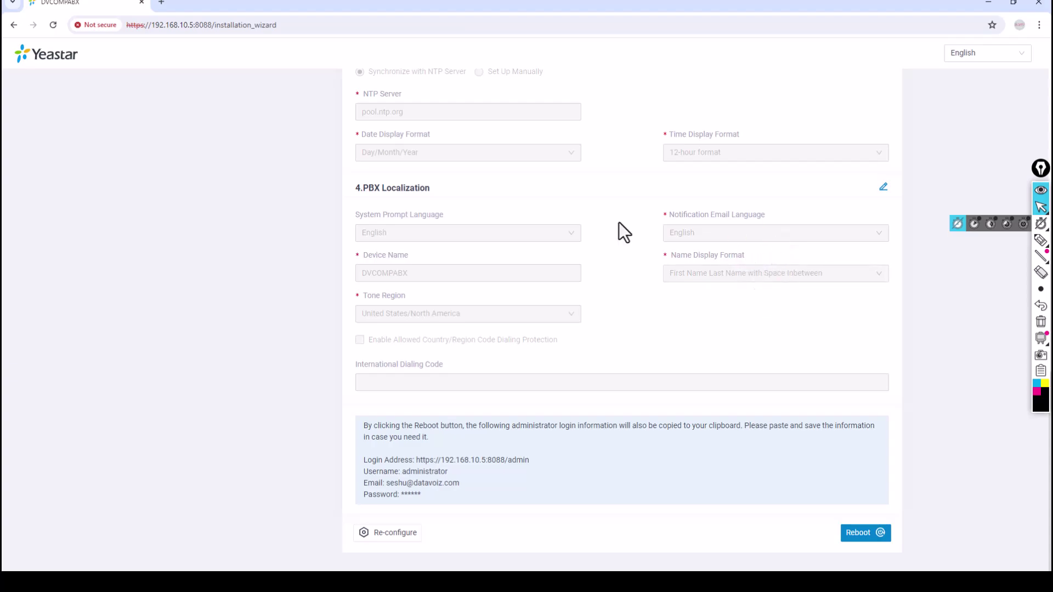
{"action": "scroll", "coordinate": [571, 379], "scroll_direction": "up", "scroll_amount": 2}
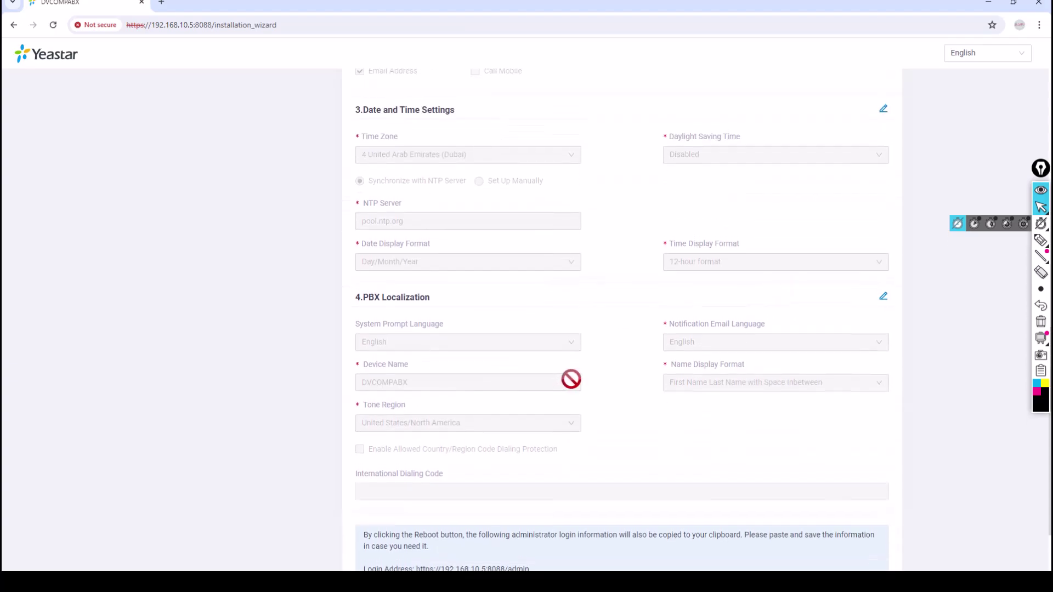
{"action": "scroll", "coordinate": [571, 379], "scroll_direction": "up", "scroll_amount": 5}
{"action": "scroll", "coordinate": [571, 387], "scroll_direction": "down", "scroll_amount": 7}
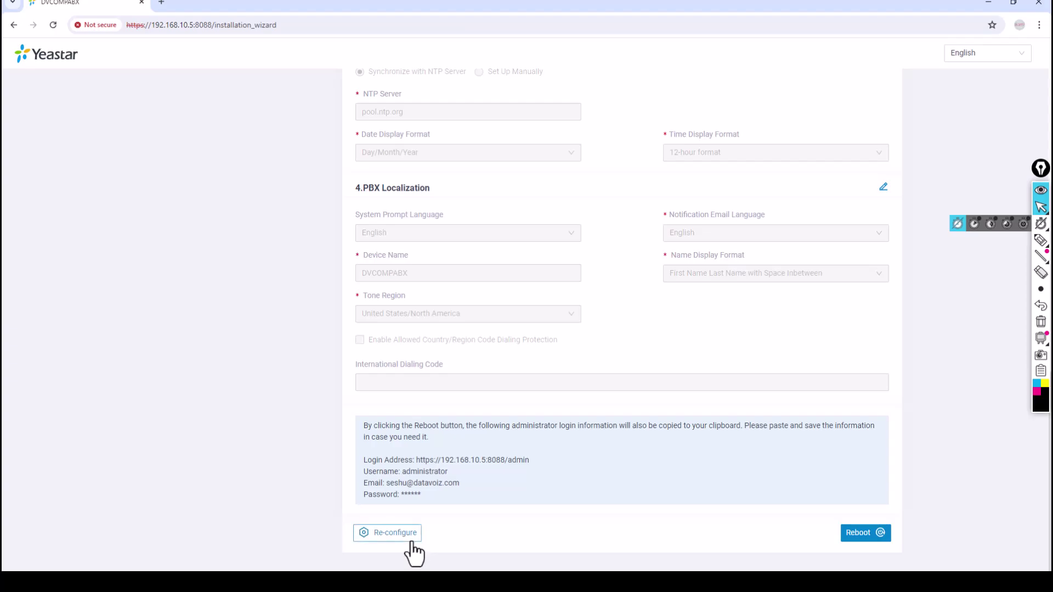
{"action": "left_click", "coordinate": [857, 534]}
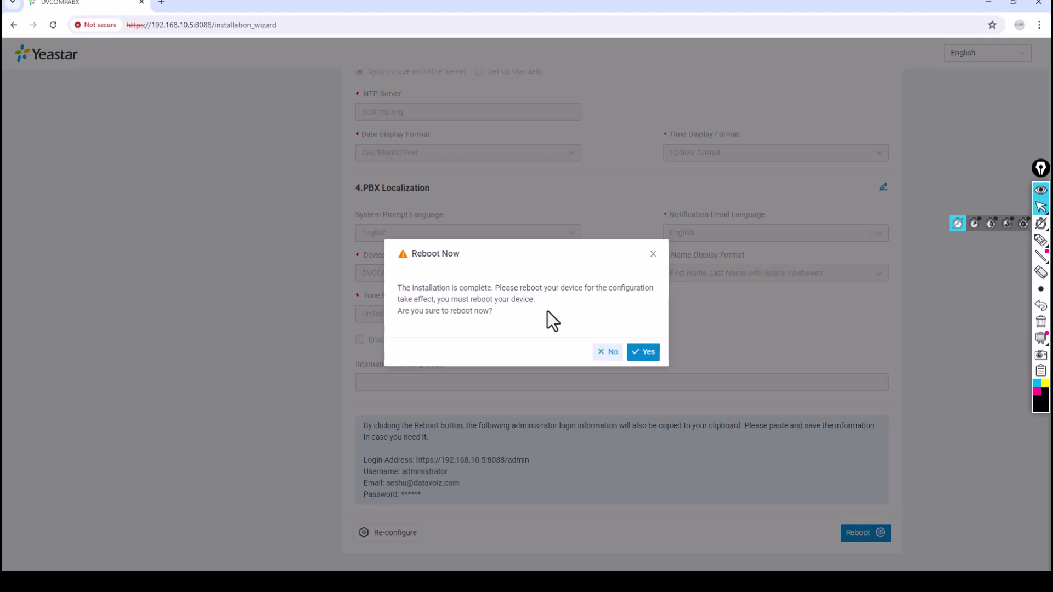
Step: Confirm rebooting the PBX now and move the Command Prompt window to the centre-left
{"action": "left_click", "coordinate": [649, 353]}
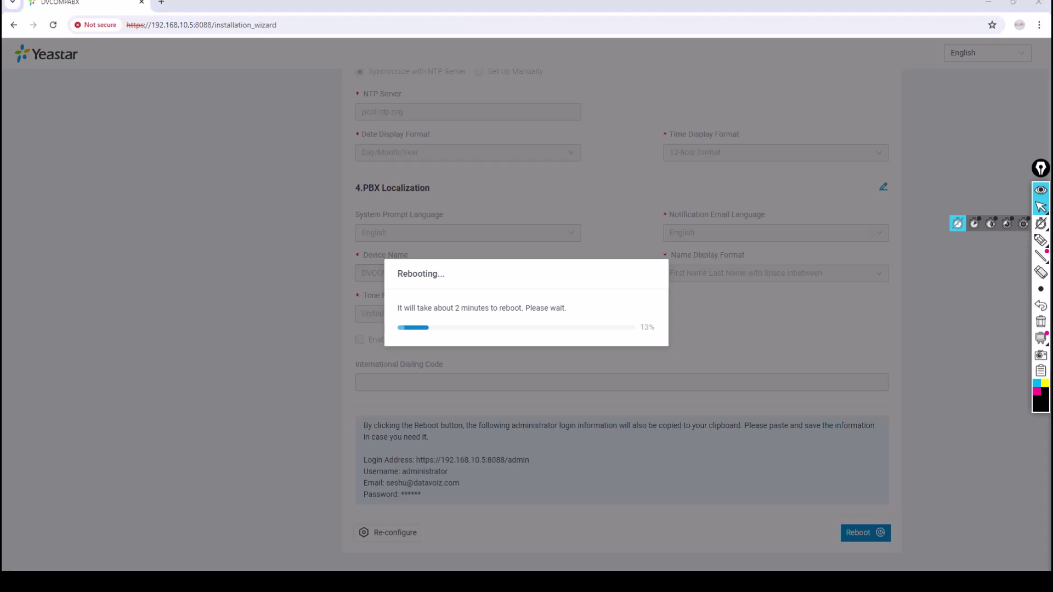
{"action": "left_click_drag", "start_coordinate": [674, 169], "coordinate": [376, 107]}
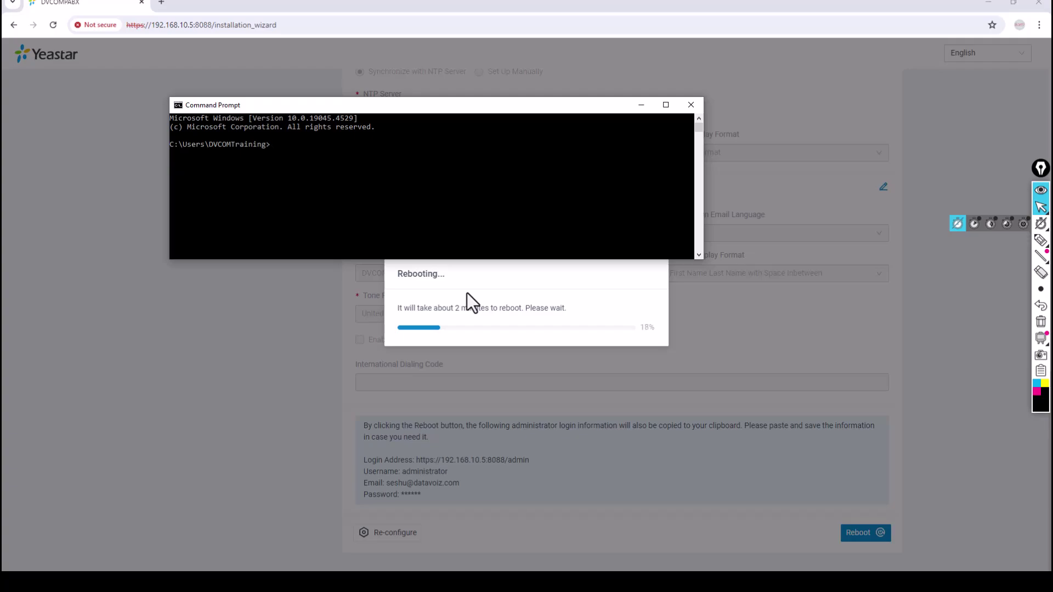
Step: Run 'ping -t 192.168.10.5' in Command Prompt and move the window up out of the way
{"action": "type", "text": "ping -t 192.168.10.5"}
{"action": "key", "text": "Return"}
{"action": "left_click_drag", "start_coordinate": [432, 105], "coordinate": [468, 78]}
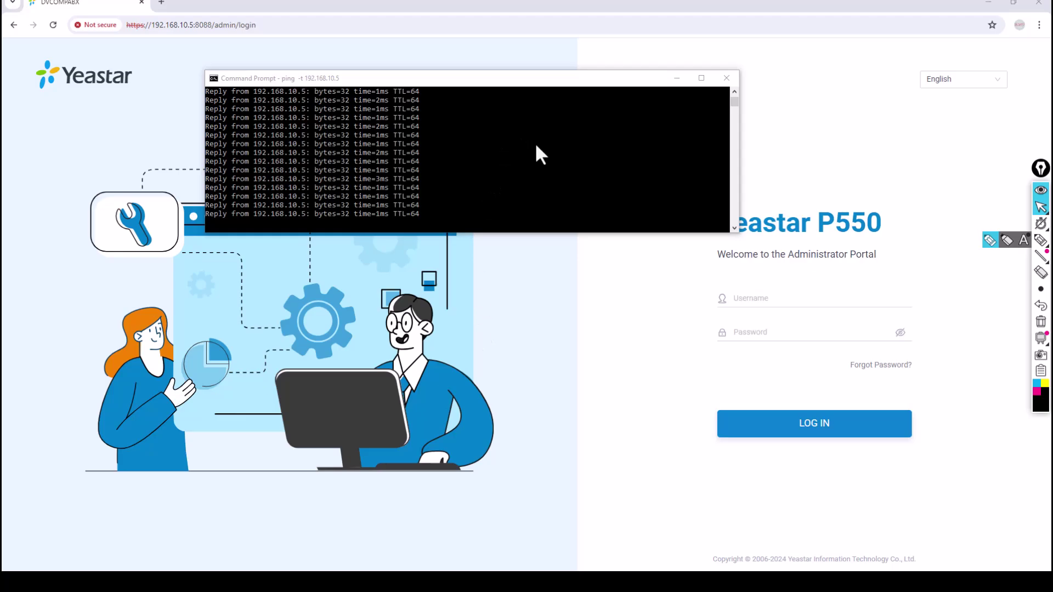
Step: Close Command Prompt, enter username 'administrator' and keep English as the portal language
{"action": "left_click", "coordinate": [726, 80]}
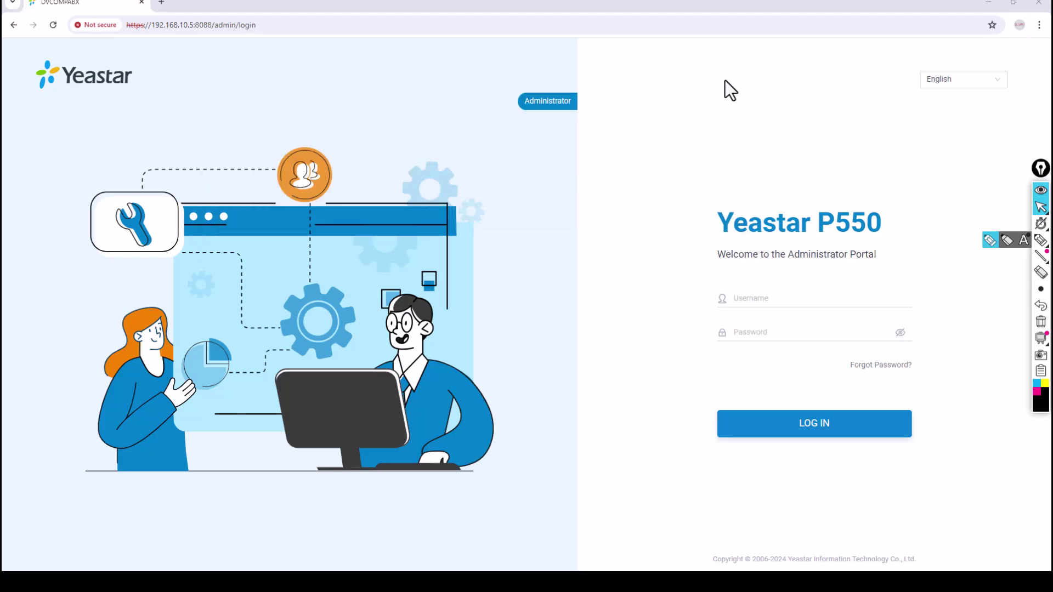
{"action": "left_click", "coordinate": [754, 299]}
{"action": "type", "text": "administrator"}
{"action": "left_click", "coordinate": [951, 83]}
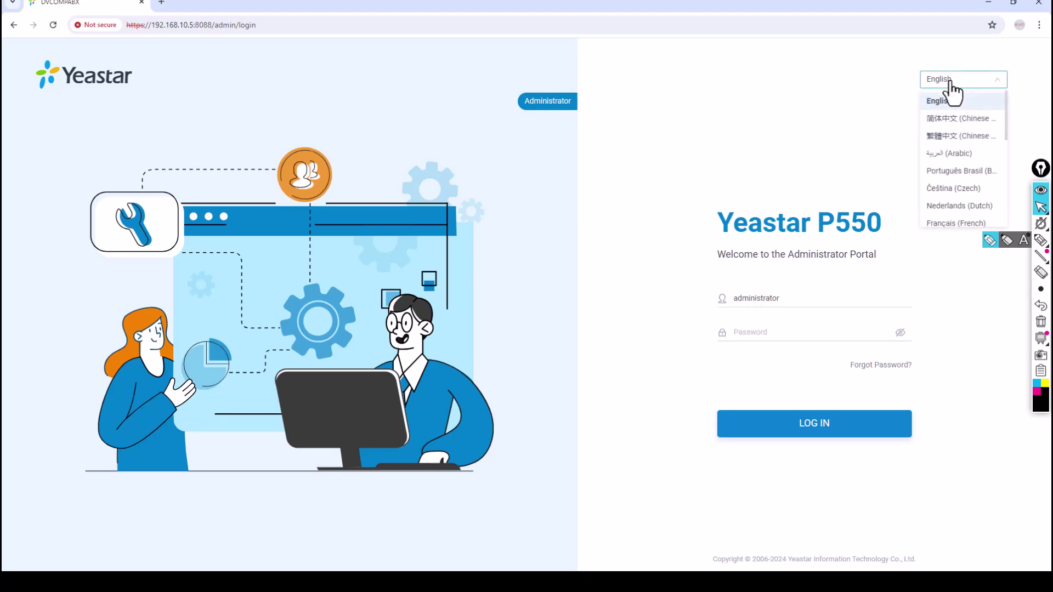
{"action": "scroll", "coordinate": [961, 176], "scroll_direction": "down", "scroll_amount": 5}
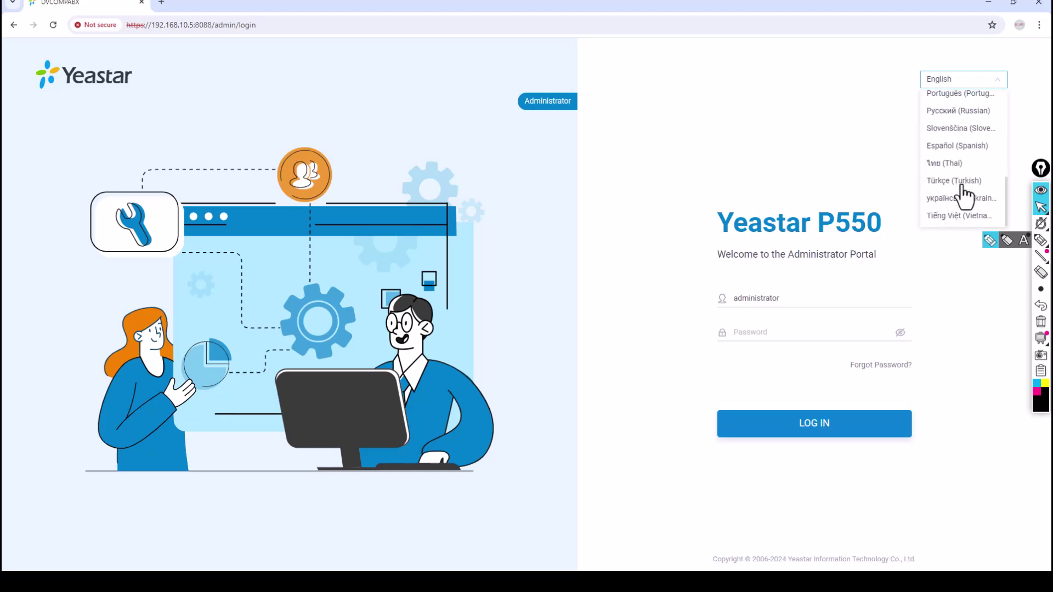
{"action": "scroll", "coordinate": [964, 196], "scroll_direction": "up", "scroll_amount": 5}
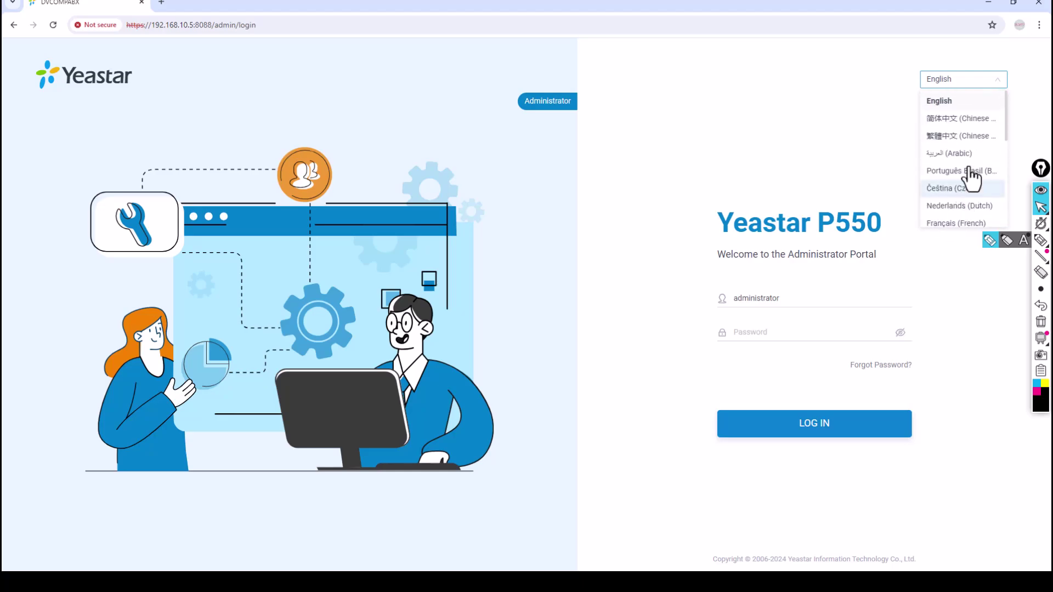
{"action": "left_click", "coordinate": [955, 100]}
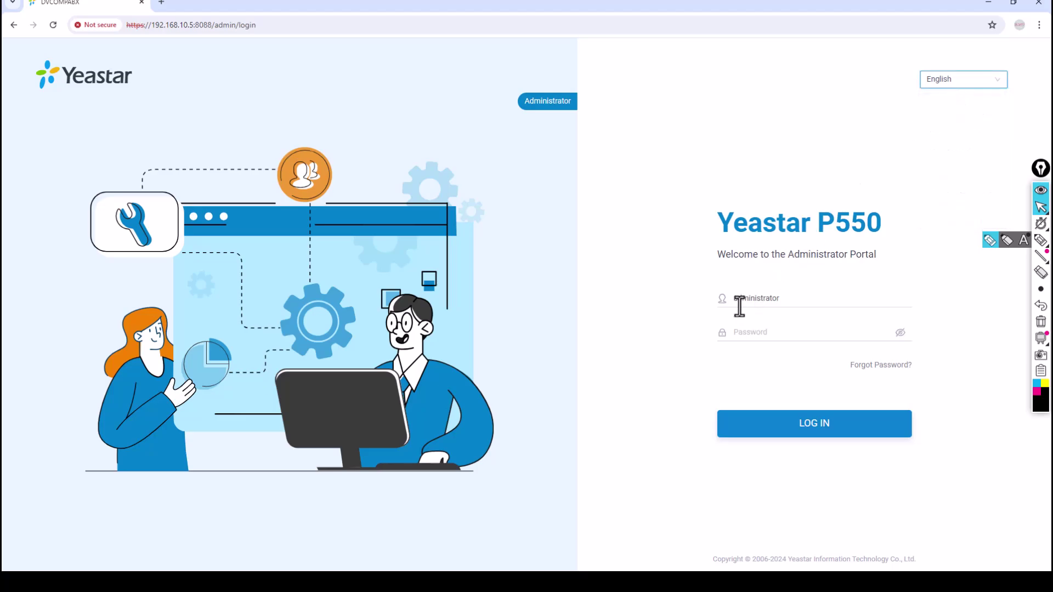
Step: Enter the administrator password and log in to the portal
{"action": "left_click", "coordinate": [772, 332]}
{"action": "type", "text": "passwo"}
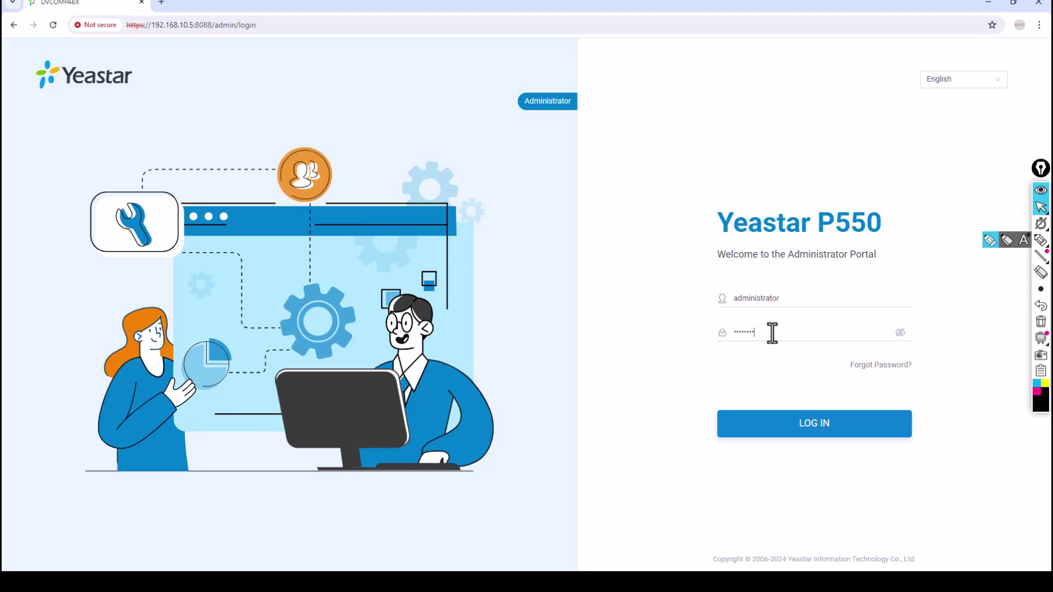
{"action": "left_click", "coordinate": [826, 432]}
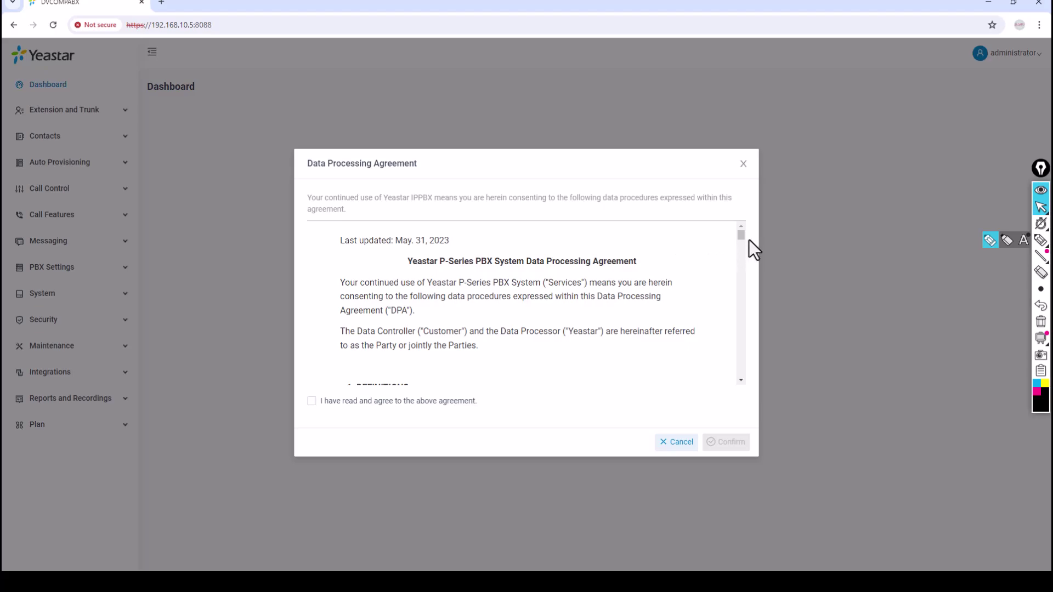
Step: Agree to and confirm the Data Processing Agreement, then dismiss the SMTP server error notice
{"action": "left_click_drag", "start_coordinate": [742, 235], "coordinate": [741, 384]}
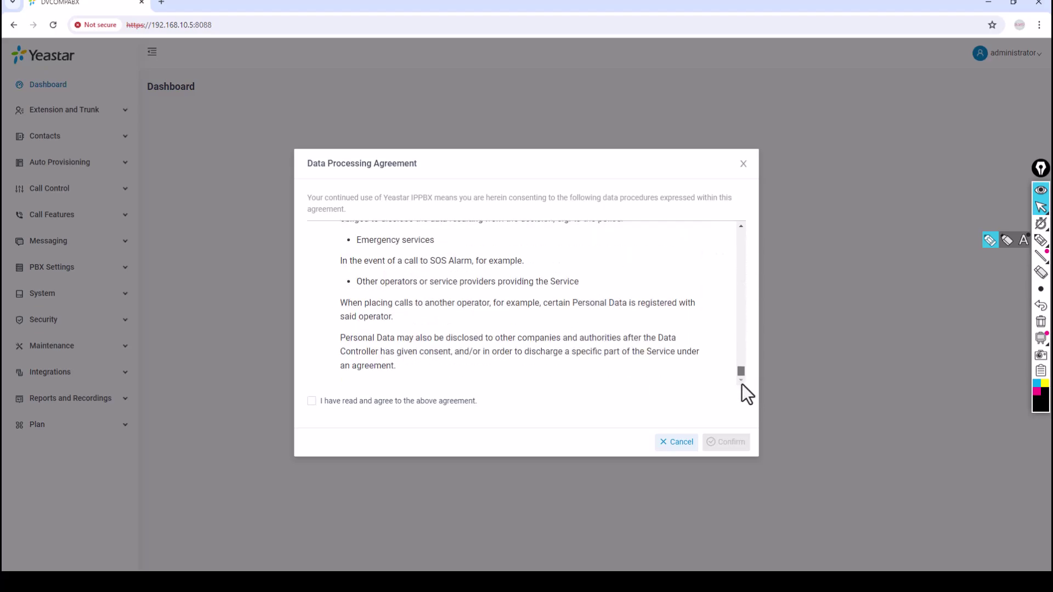
{"action": "left_click", "coordinate": [335, 406]}
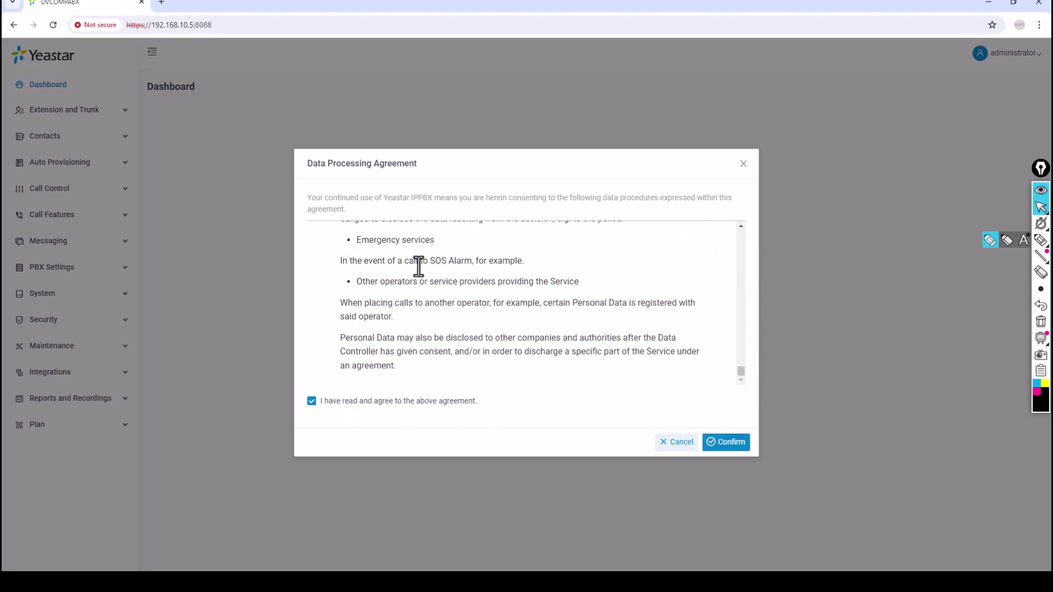
{"action": "left_click", "coordinate": [733, 447]}
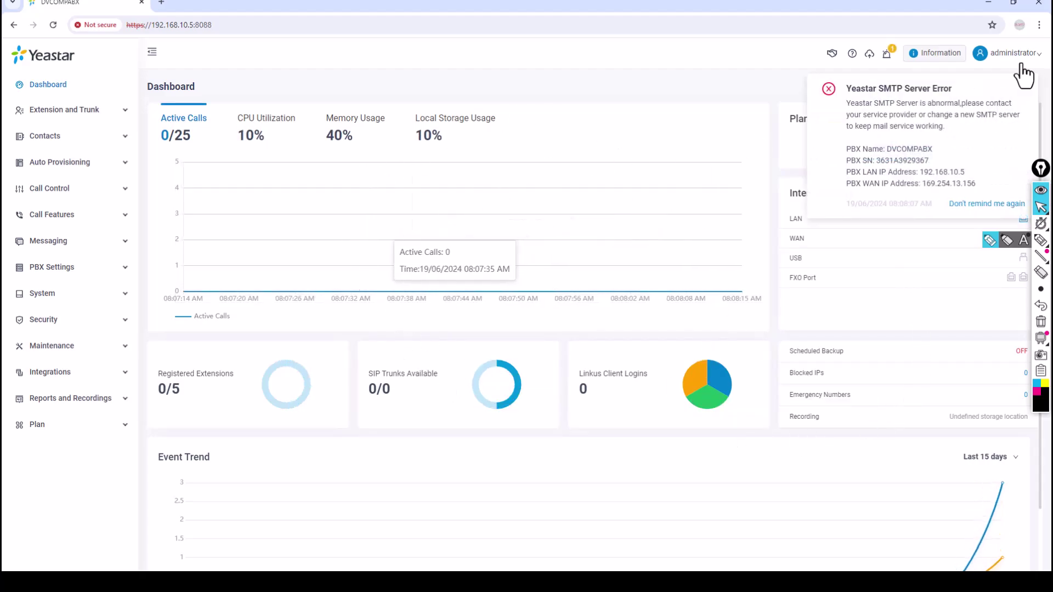
{"action": "left_click", "coordinate": [1024, 86]}
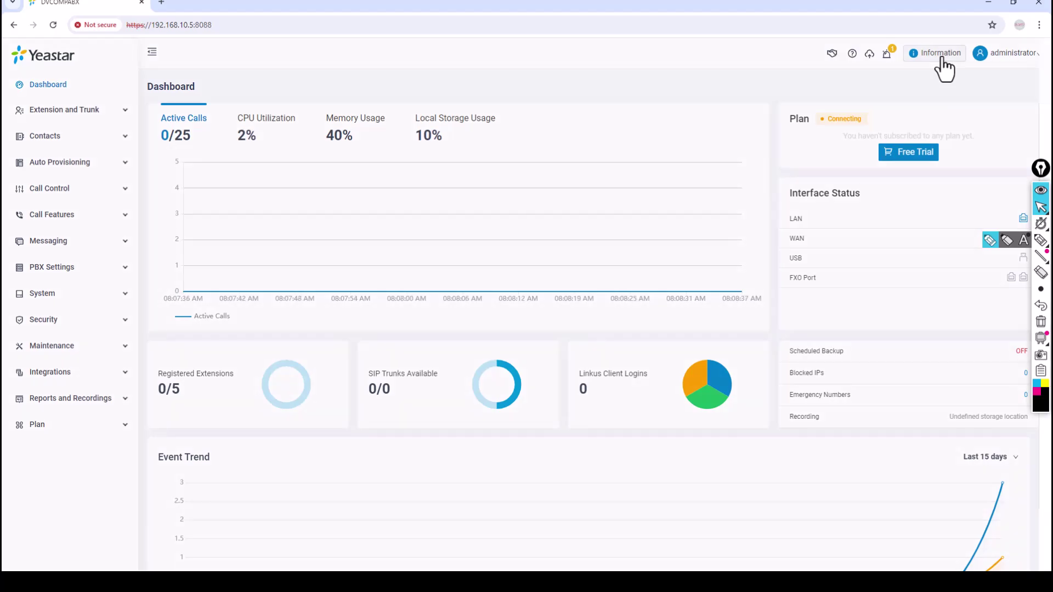
Step: Open the device information panel, briefly annotating where the Information button sits
{"action": "left_click", "coordinate": [942, 57]}
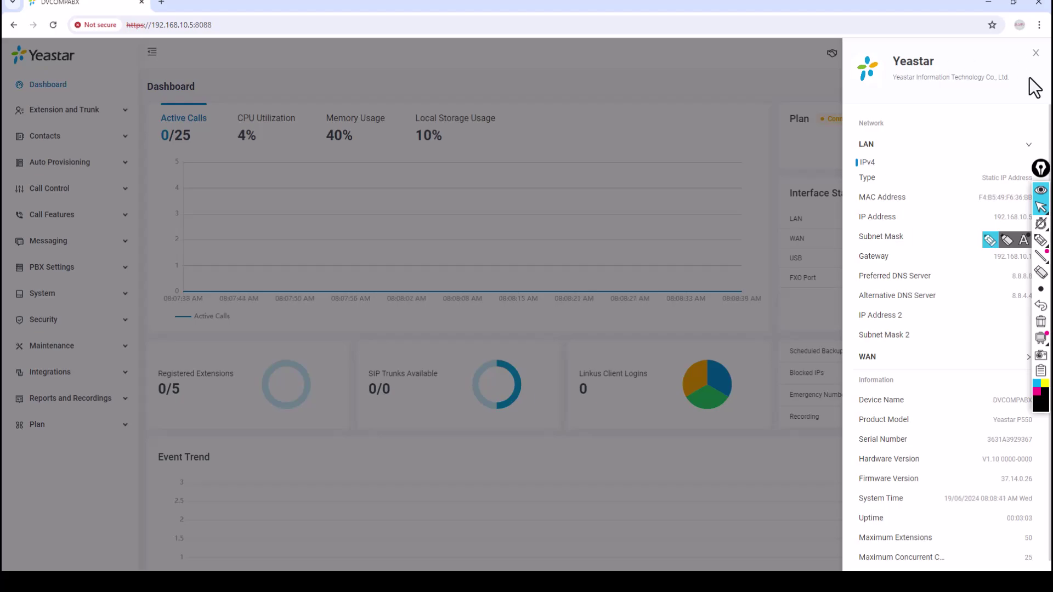
{"action": "left_click", "coordinate": [1035, 53]}
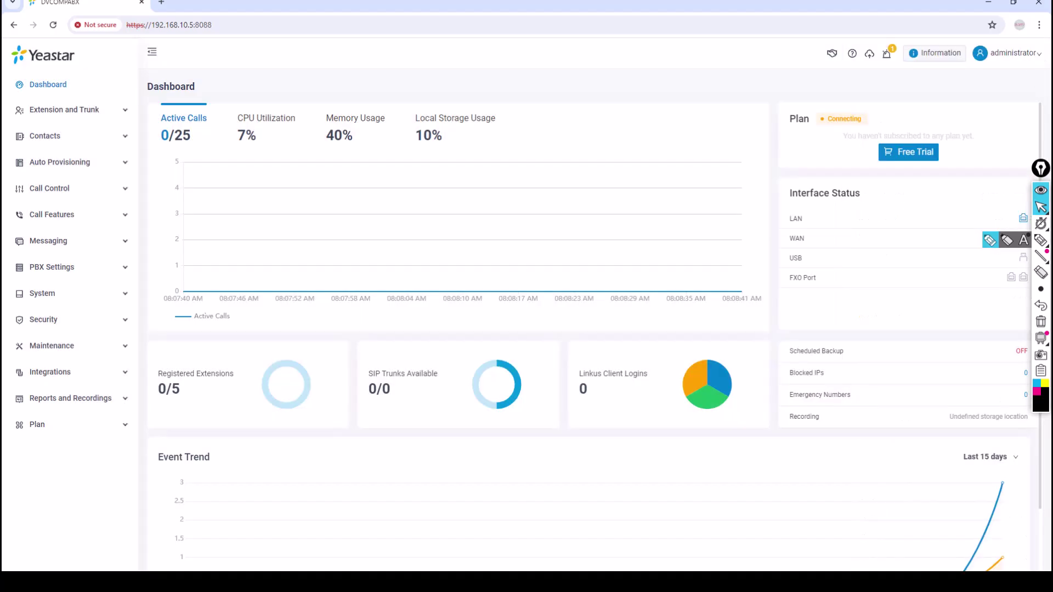
{"action": "left_click", "coordinate": [1040, 240]}
{"action": "mouse_move", "coordinate": [965, 44]}
{"action": "left_mouse_down"}
{"action": "mouse_move", "coordinate": [912, 68]}
{"action": "mouse_move", "coordinate": [965, 52]}
{"action": "left_mouse_up"}
{"action": "left_click", "coordinate": [1040, 289]}
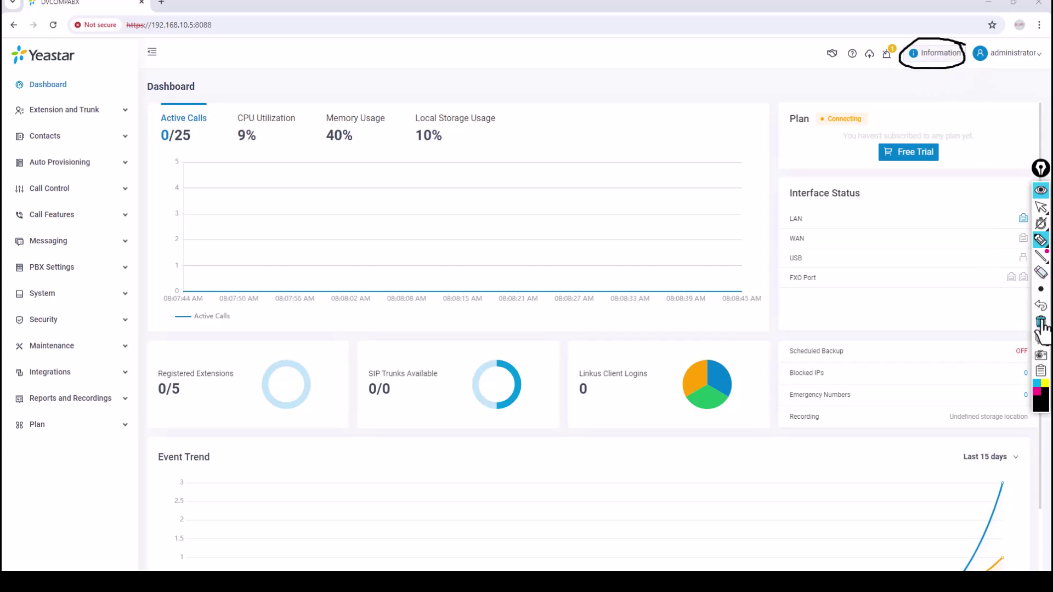
{"action": "left_click", "coordinate": [1041, 322]}
{"action": "left_click", "coordinate": [1041, 207]}
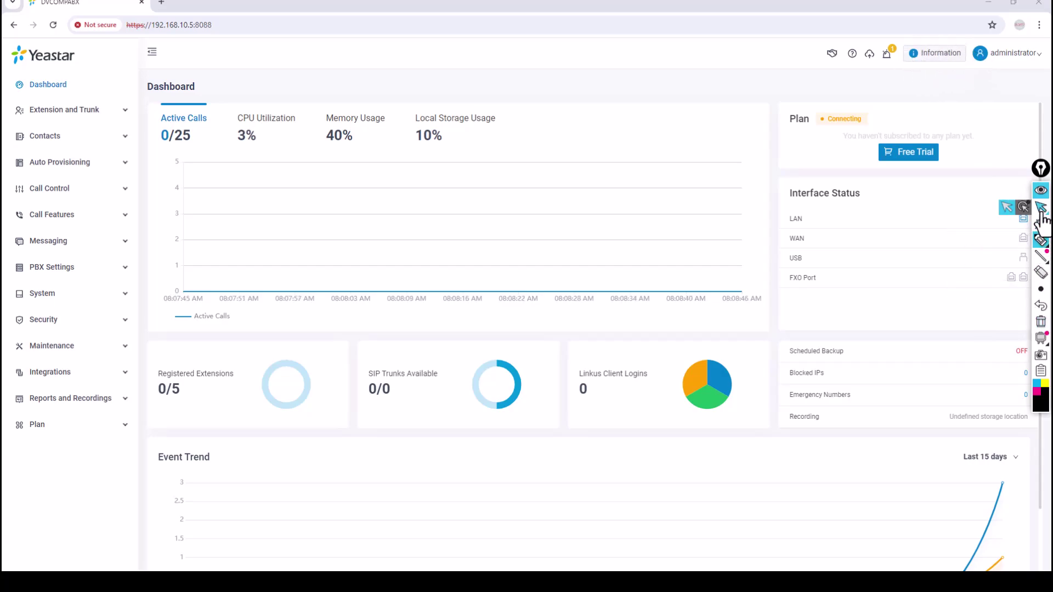
{"action": "left_click", "coordinate": [939, 59]}
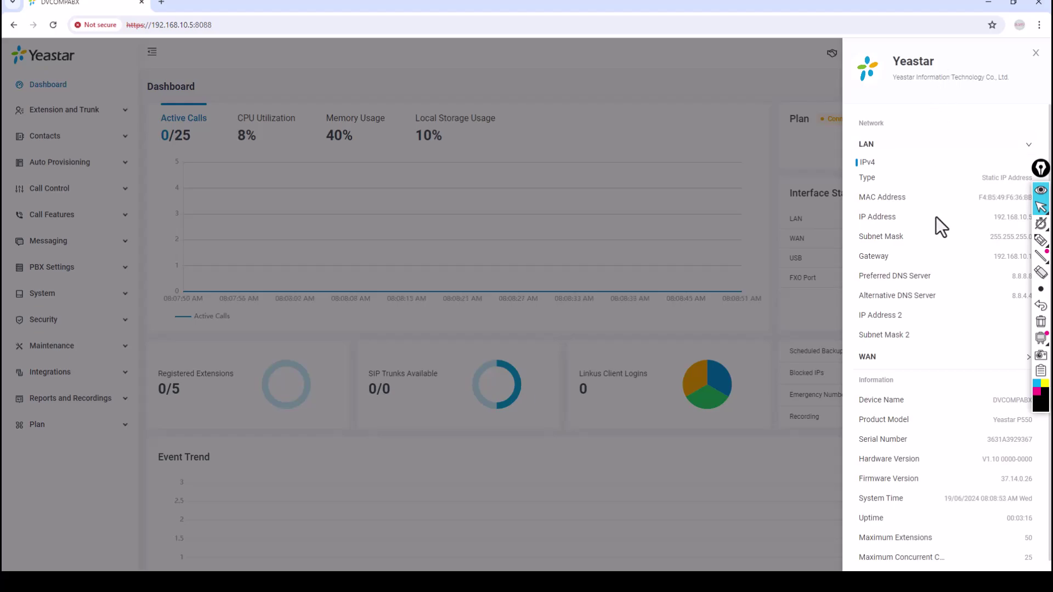
Step: Box firmware version 37.14.0.26 in the information panel, then start a new Chrome tab
{"action": "scroll", "coordinate": [935, 215], "scroll_direction": "down", "scroll_amount": 1}
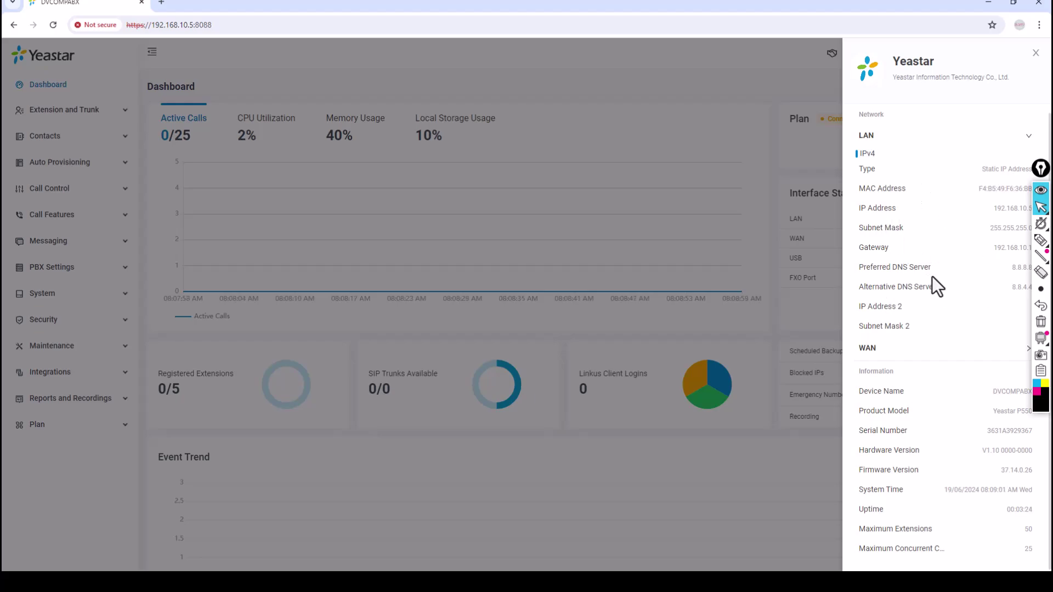
{"action": "left_click_drag", "start_coordinate": [1041, 174], "coordinate": [1037, 144]}
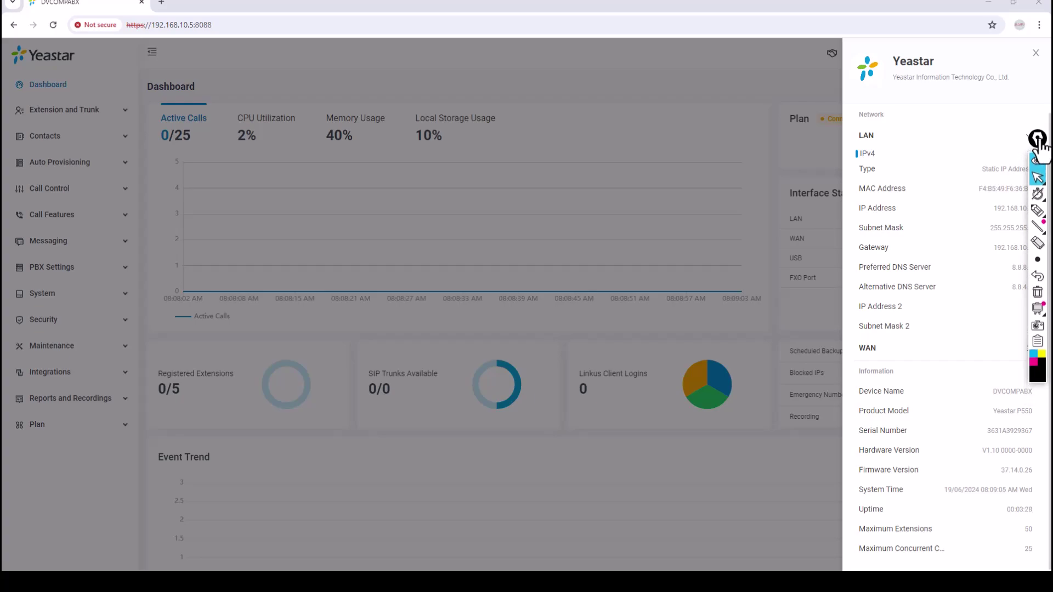
{"action": "left_click", "coordinate": [1037, 210]}
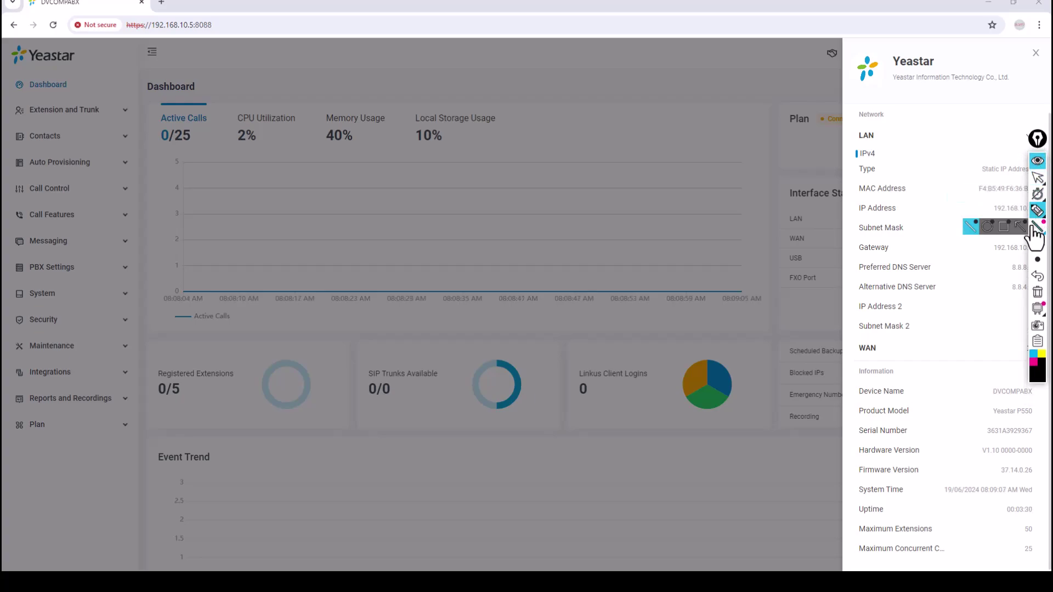
{"action": "left_click", "coordinate": [1003, 227]}
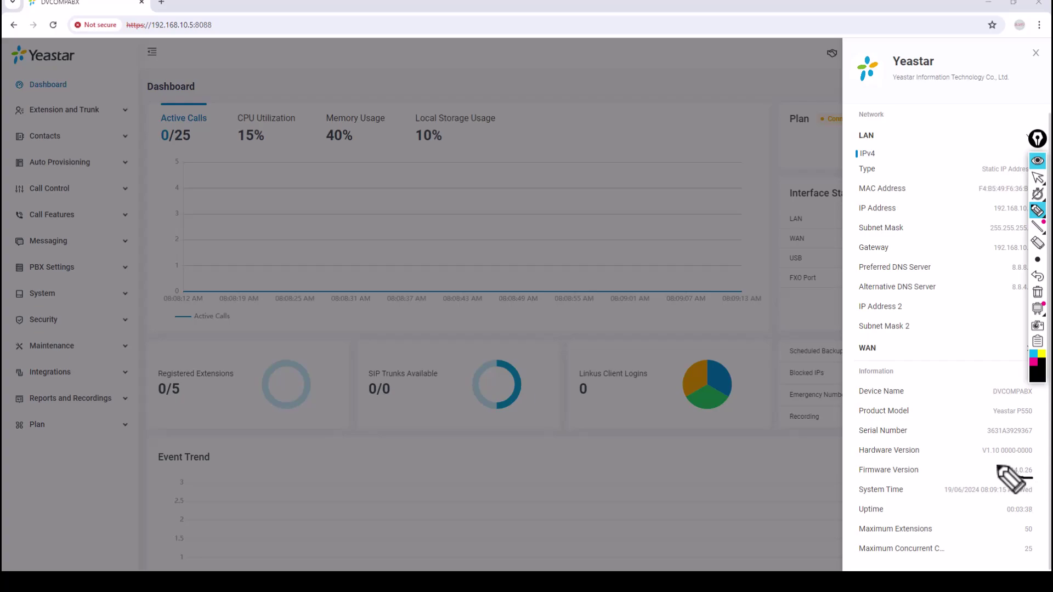
{"action": "mouse_move", "coordinate": [998, 467]}
{"action": "left_mouse_down"}
{"action": "mouse_move", "coordinate": [1031, 460]}
{"action": "mouse_move", "coordinate": [1035, 476]}
{"action": "left_mouse_up"}
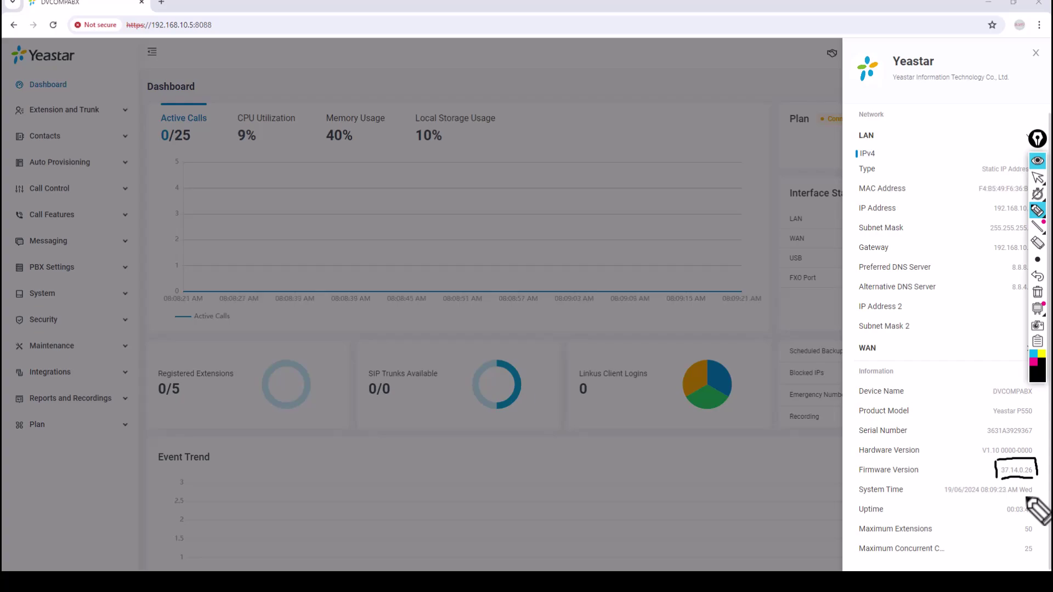
{"action": "left_click", "coordinate": [1037, 291]}
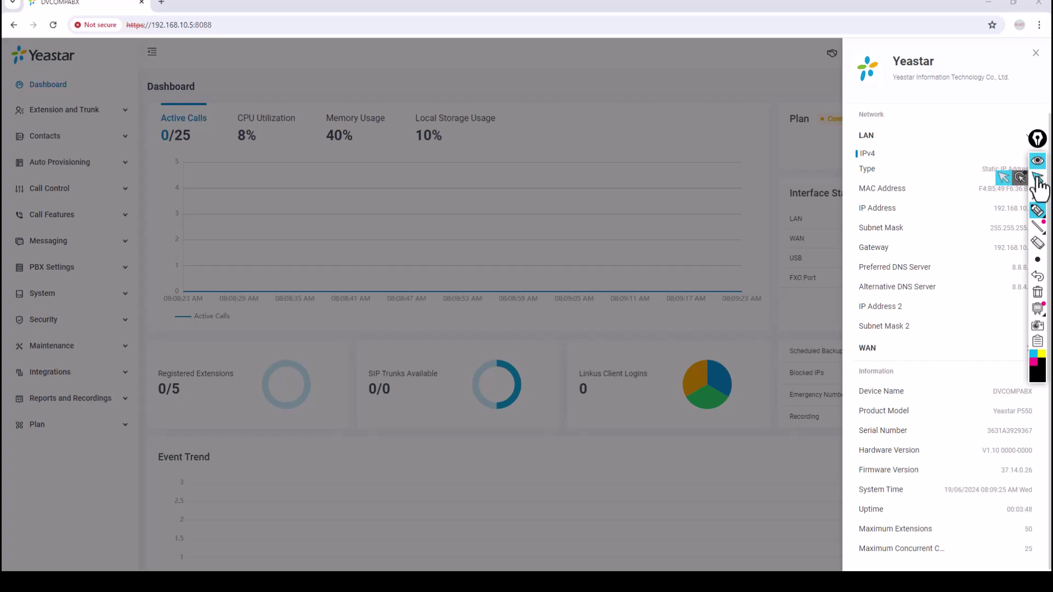
{"action": "left_click", "coordinate": [1038, 178]}
{"action": "left_click", "coordinate": [162, 3]}
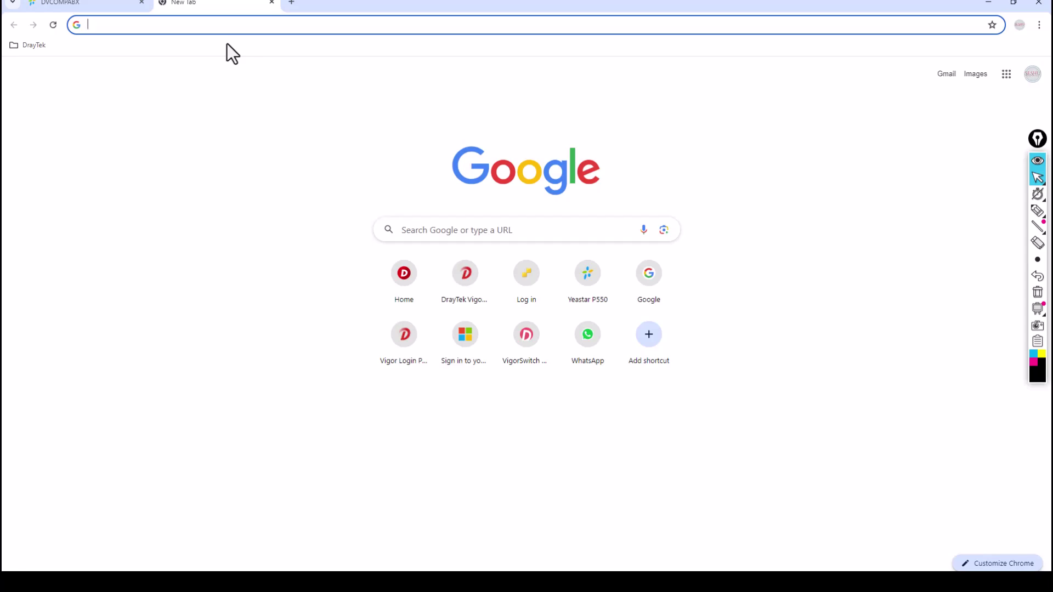
{"action": "type", "text": "www.yea"}
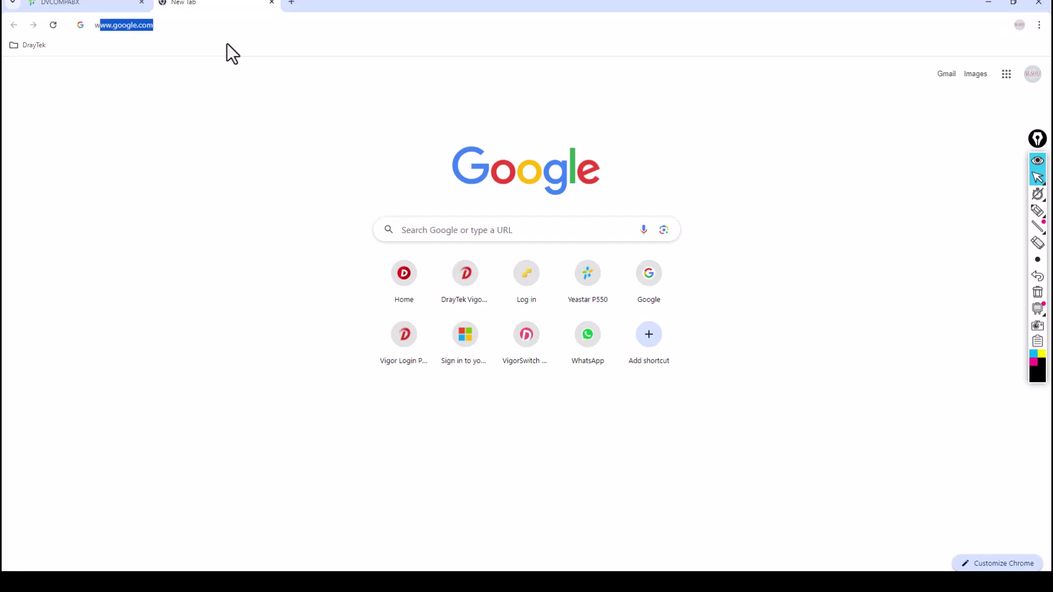
{"action": "type", "text": "star"}
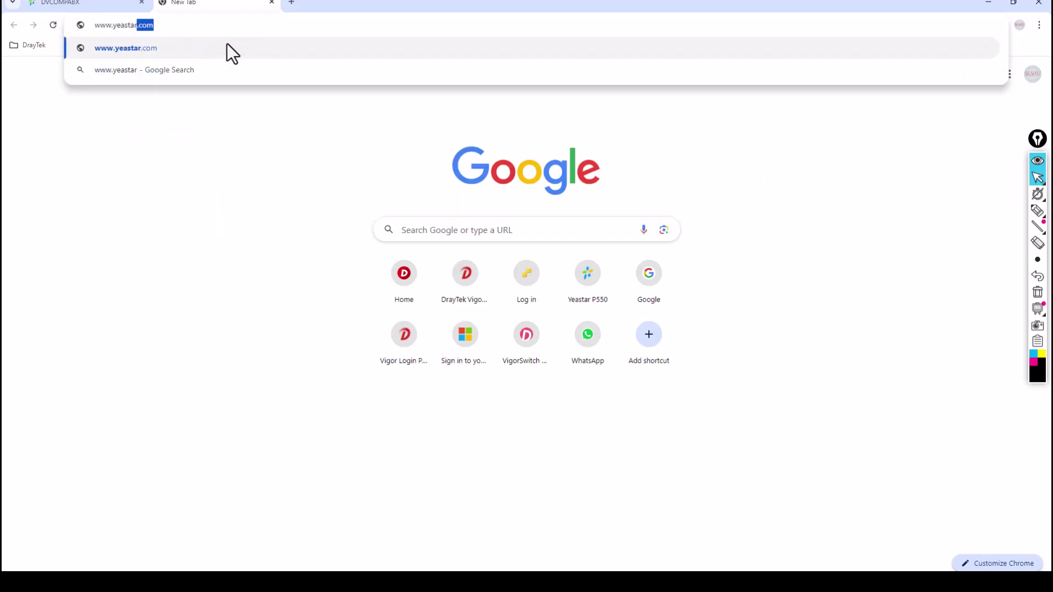
{"action": "key", "text": "Return"}
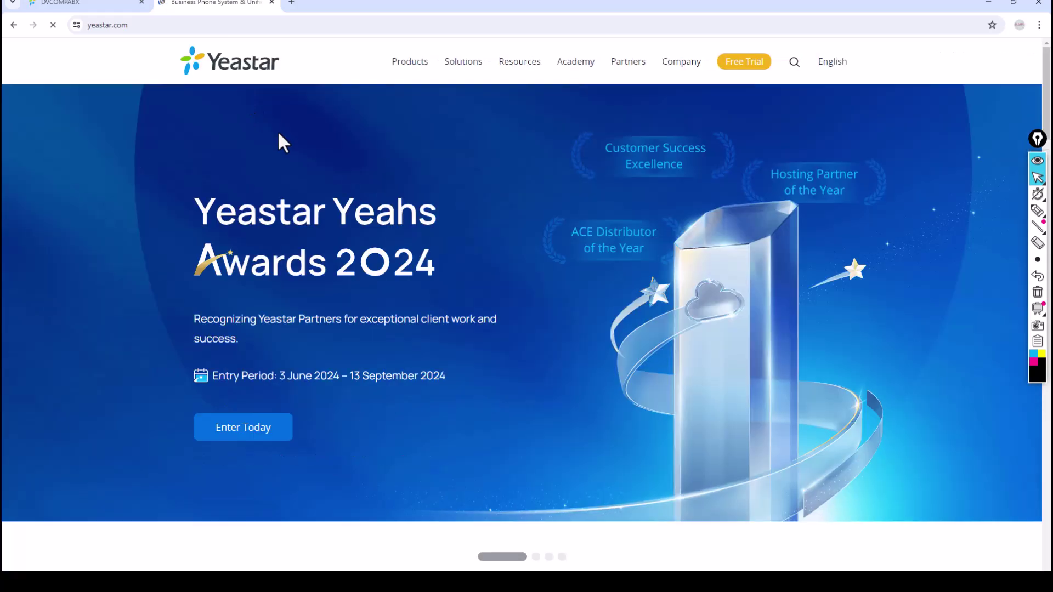
{"action": "mouse_move", "coordinate": [527, 70]}
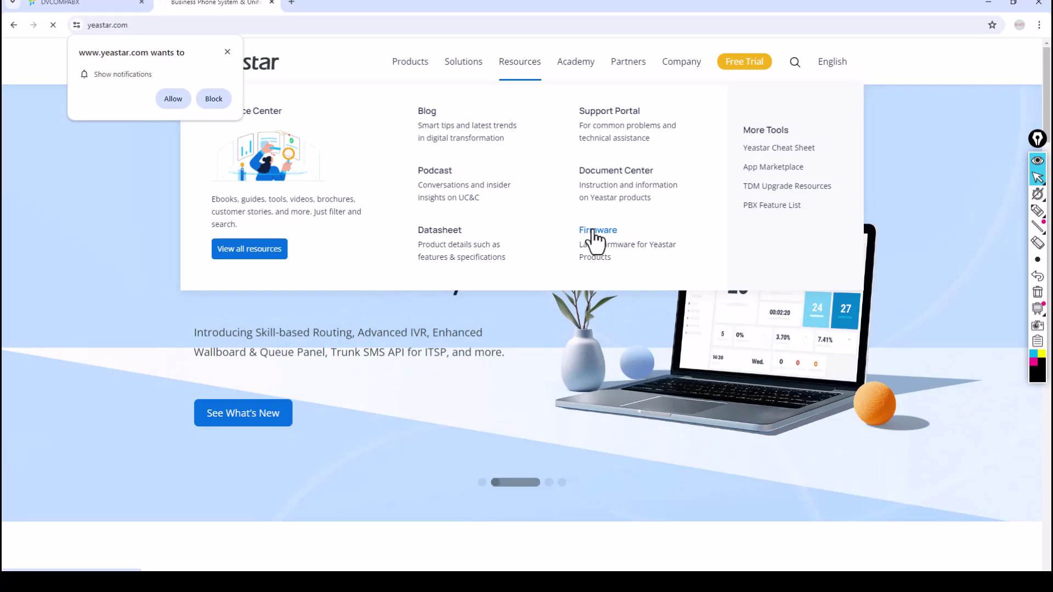
{"action": "left_click", "coordinate": [594, 239]}
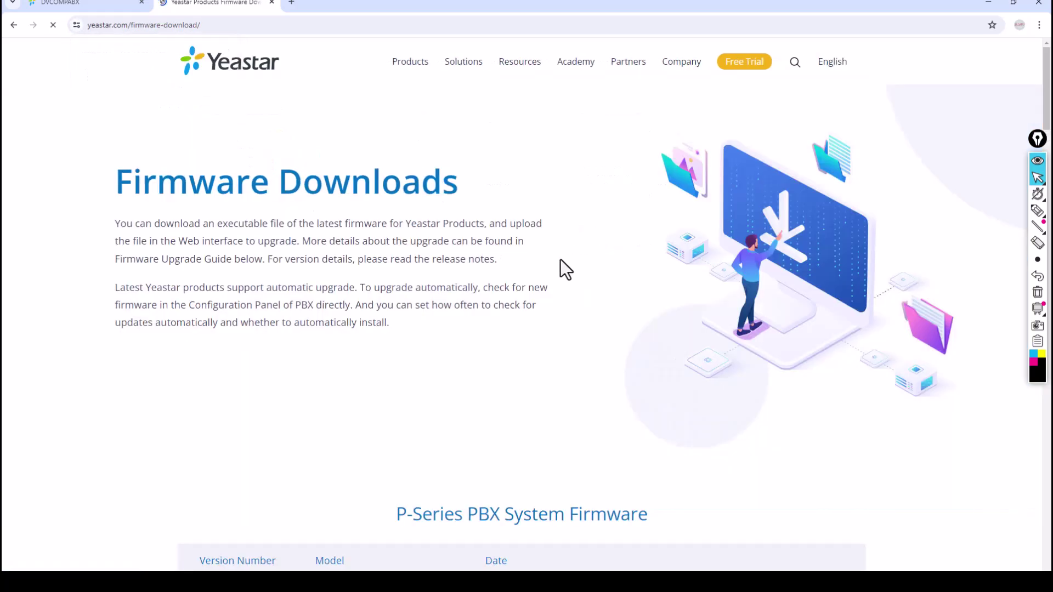
Step: Mark P550 firmware 37.14.0.26, Software Edition 83.14.0.26 and its ISO, BIN and ZIP downloads
{"action": "scroll", "coordinate": [532, 320], "scroll_direction": "down", "scroll_amount": 3}
{"action": "scroll", "coordinate": [534, 320], "scroll_direction": "down", "scroll_amount": 3}
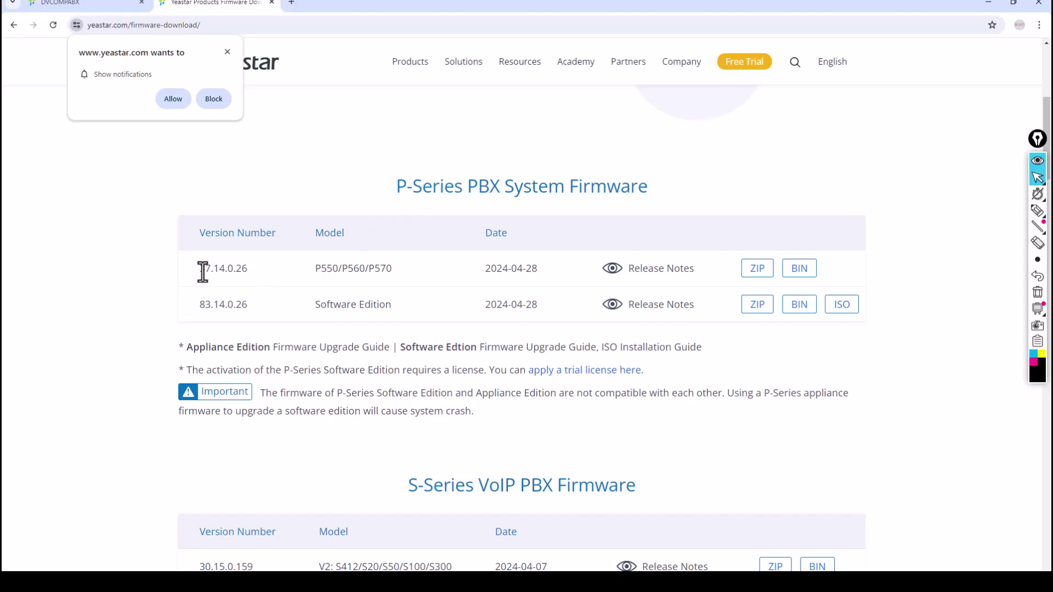
{"action": "left_click_drag", "start_coordinate": [200, 271], "coordinate": [252, 284]}
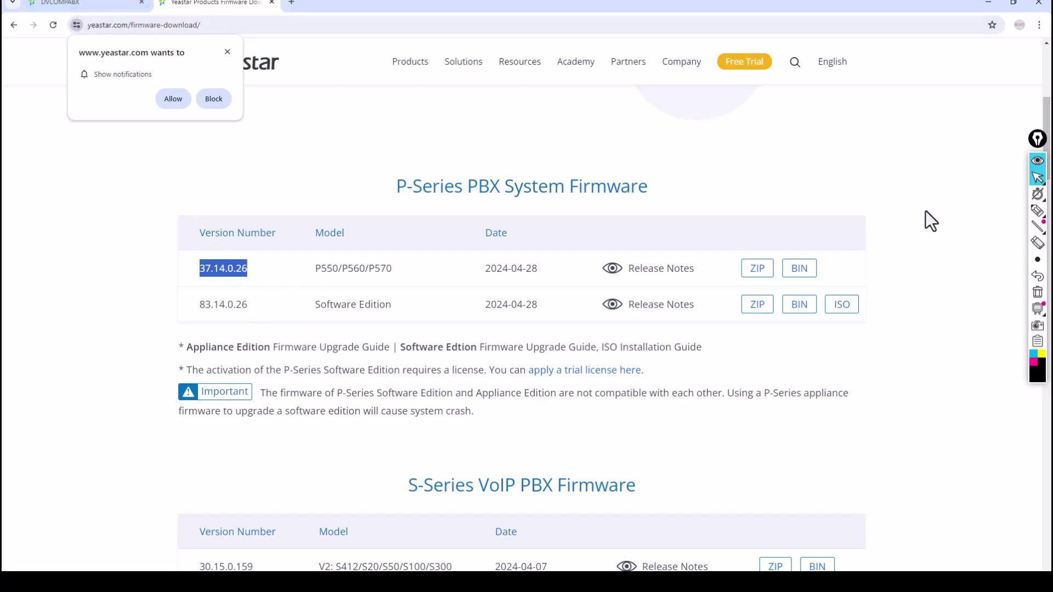
{"action": "left_click", "coordinate": [1037, 210]}
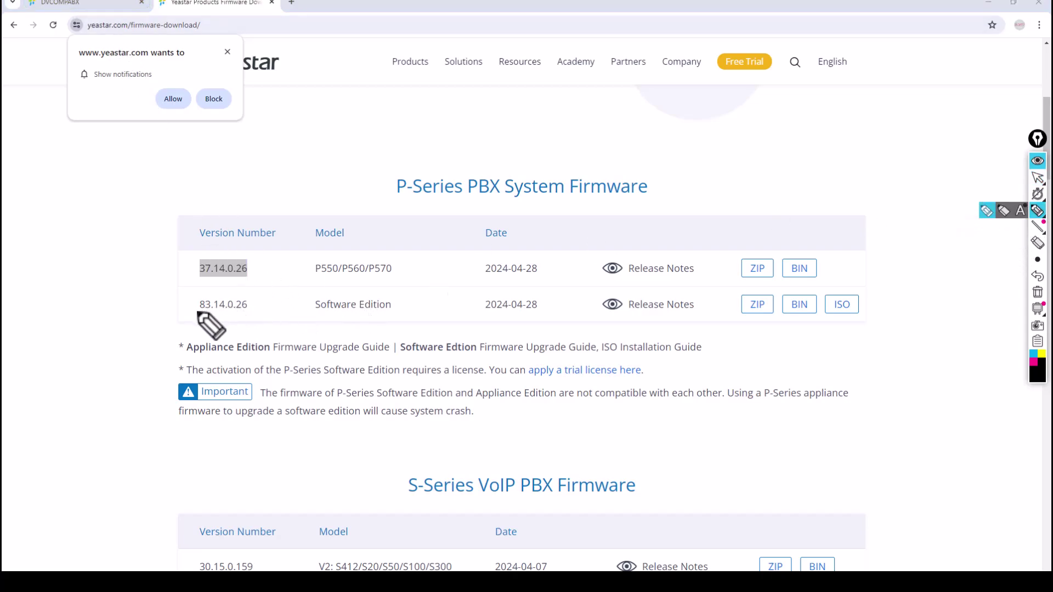
{"action": "mouse_move", "coordinate": [207, 315]}
{"action": "left_mouse_down"}
{"action": "mouse_move", "coordinate": [251, 300]}
{"action": "mouse_move", "coordinate": [194, 306]}
{"action": "left_mouse_up"}
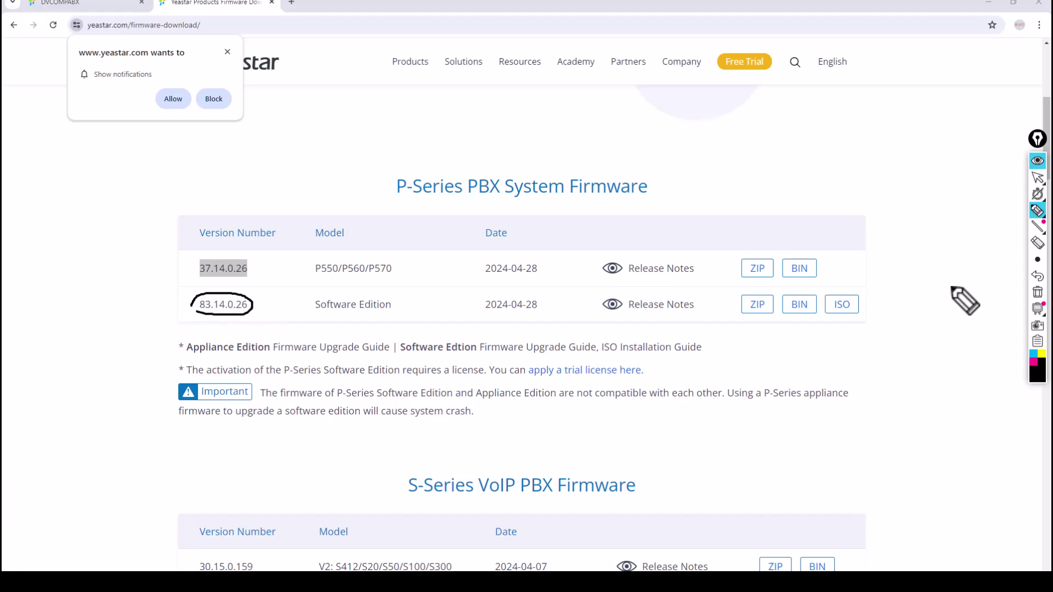
{"action": "left_click_drag", "start_coordinate": [828, 291], "coordinate": [877, 299]}
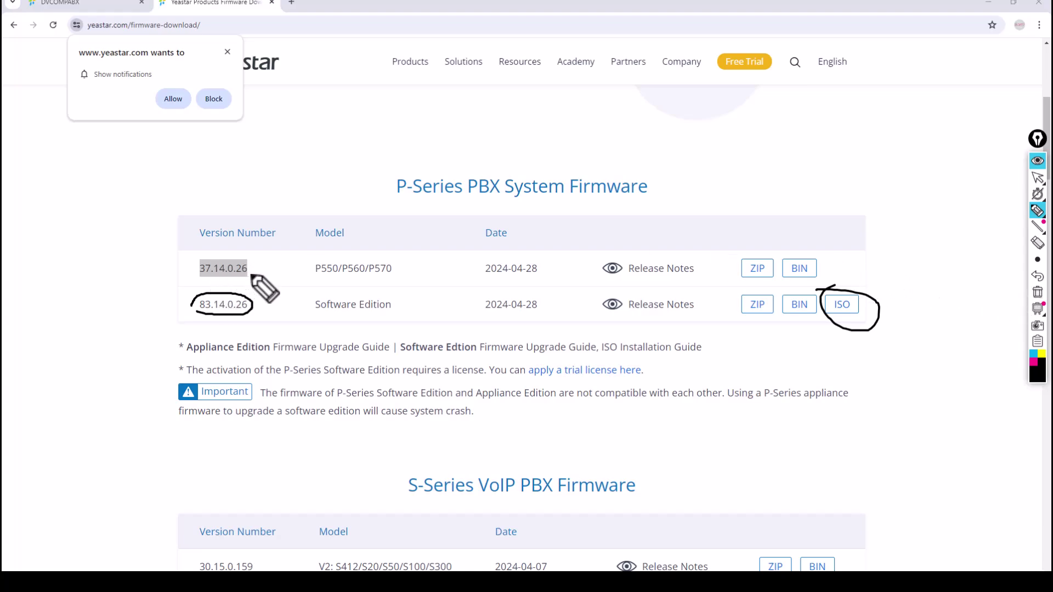
{"action": "left_click_drag", "start_coordinate": [794, 248], "coordinate": [829, 214]}
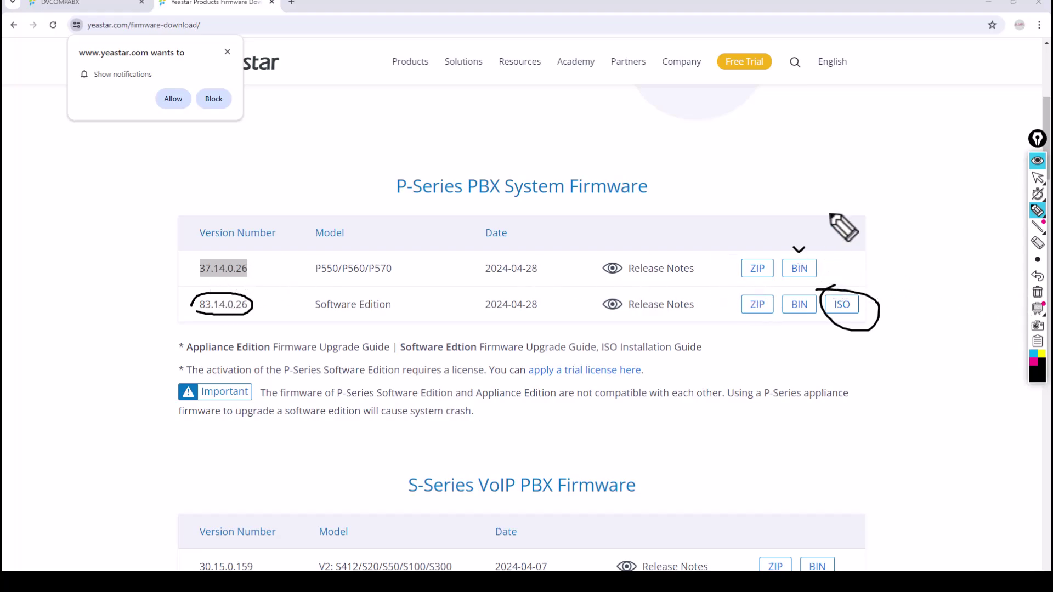
{"action": "left_click_drag", "start_coordinate": [754, 244], "coordinate": [786, 206]}
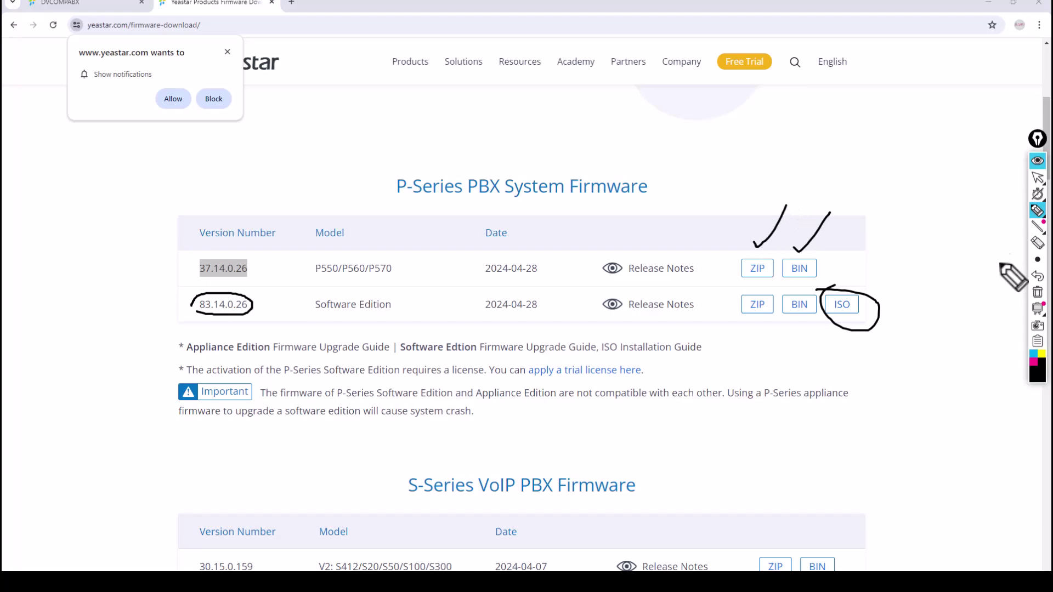
Step: Clear the annotations, dismiss the Cheat Sheets popup and return to the PBX tab
{"action": "left_click", "coordinate": [1037, 292]}
{"action": "left_click", "coordinate": [1037, 177]}
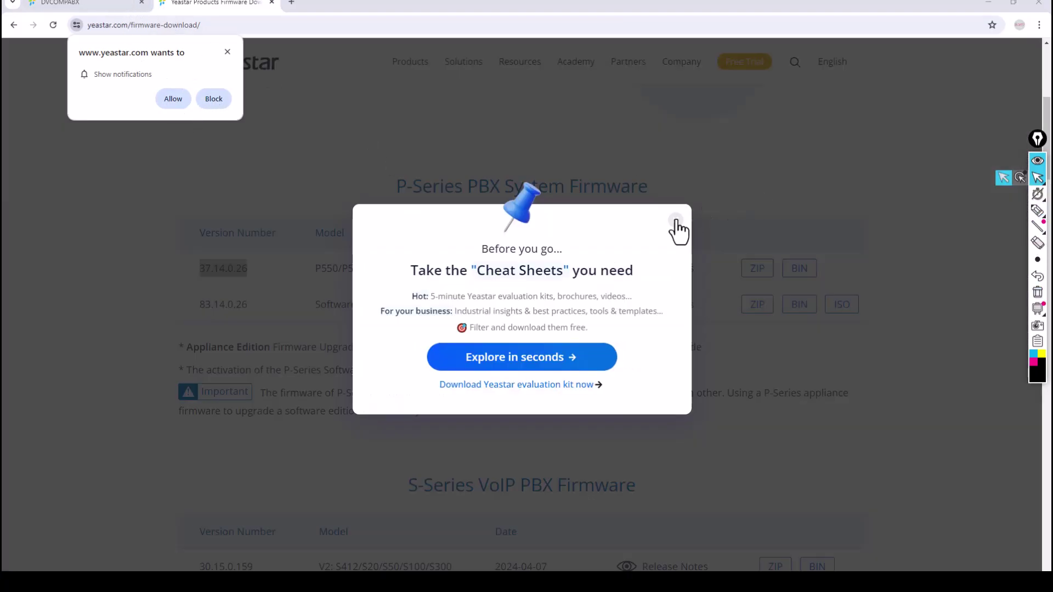
{"action": "left_click", "coordinate": [676, 220]}
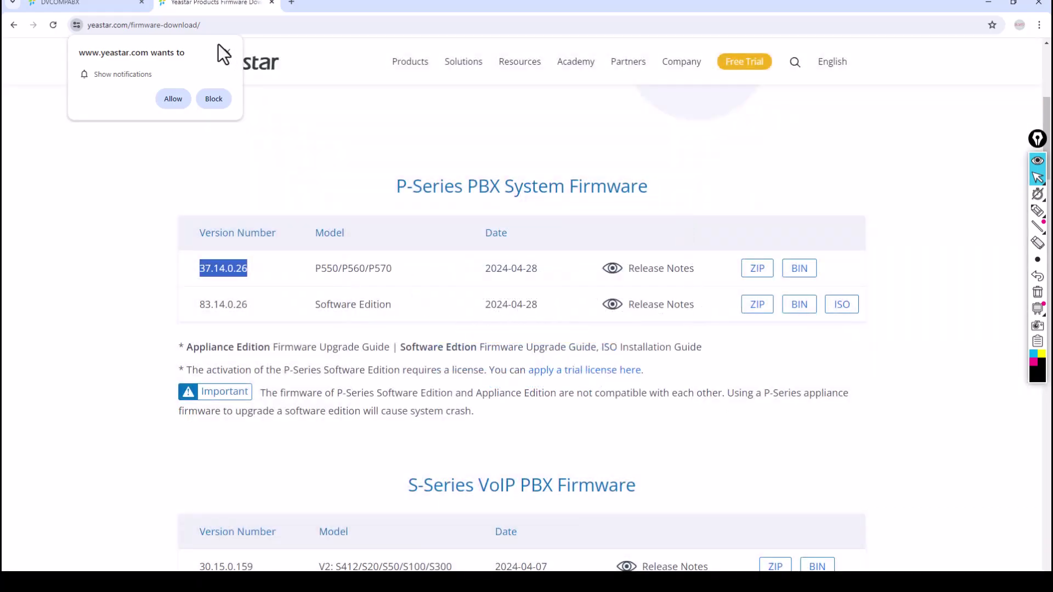
{"action": "left_click", "coordinate": [116, 4]}
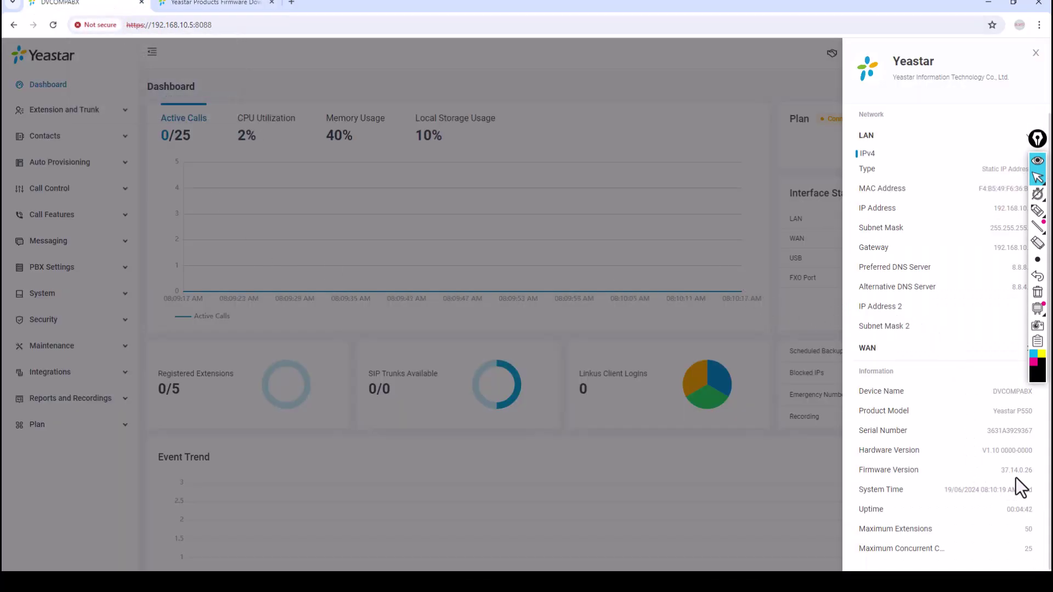
Step: Circle the device firmware version 37.14.0.26, then close the device information panel
{"action": "left_click", "coordinate": [1037, 210]}
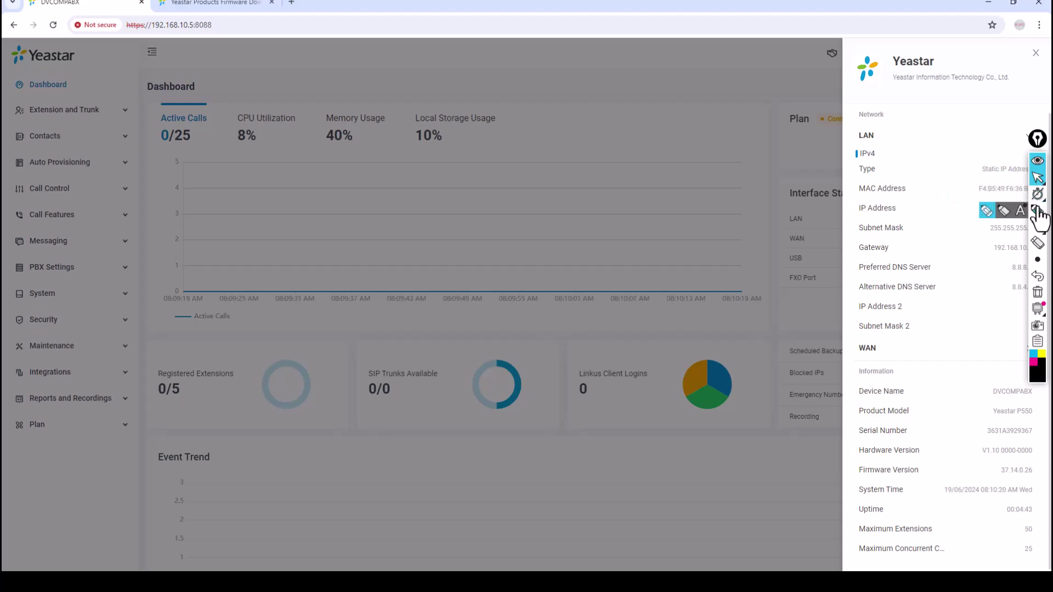
{"action": "mouse_move", "coordinate": [996, 477]}
{"action": "left_mouse_down"}
{"action": "mouse_move", "coordinate": [1028, 473]}
{"action": "mouse_move", "coordinate": [1012, 459]}
{"action": "mouse_move", "coordinate": [998, 469]}
{"action": "mouse_move", "coordinate": [1014, 482]}
{"action": "left_mouse_up"}
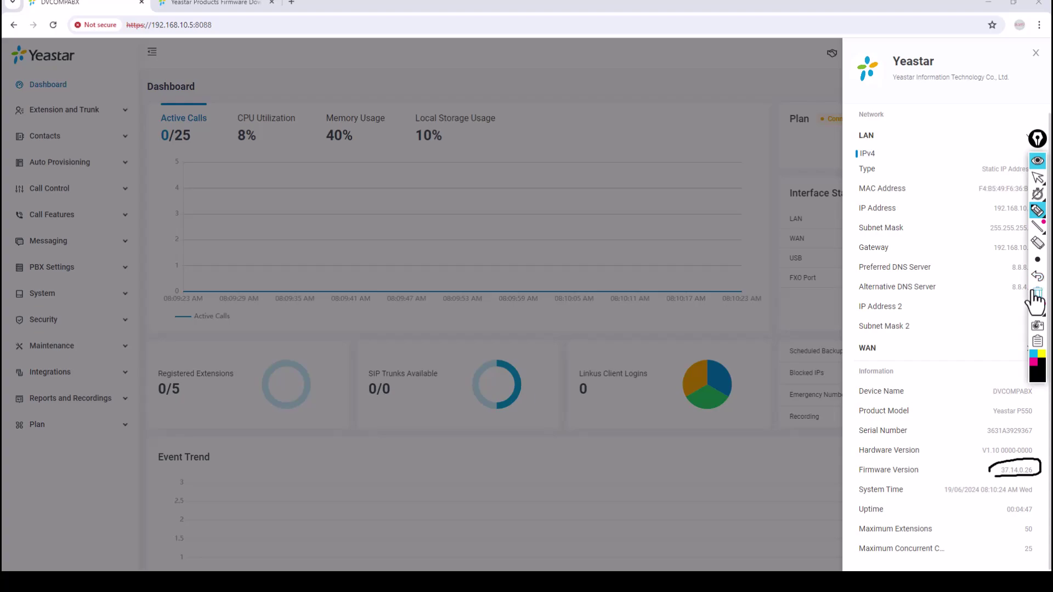
{"action": "left_click", "coordinate": [1037, 178]}
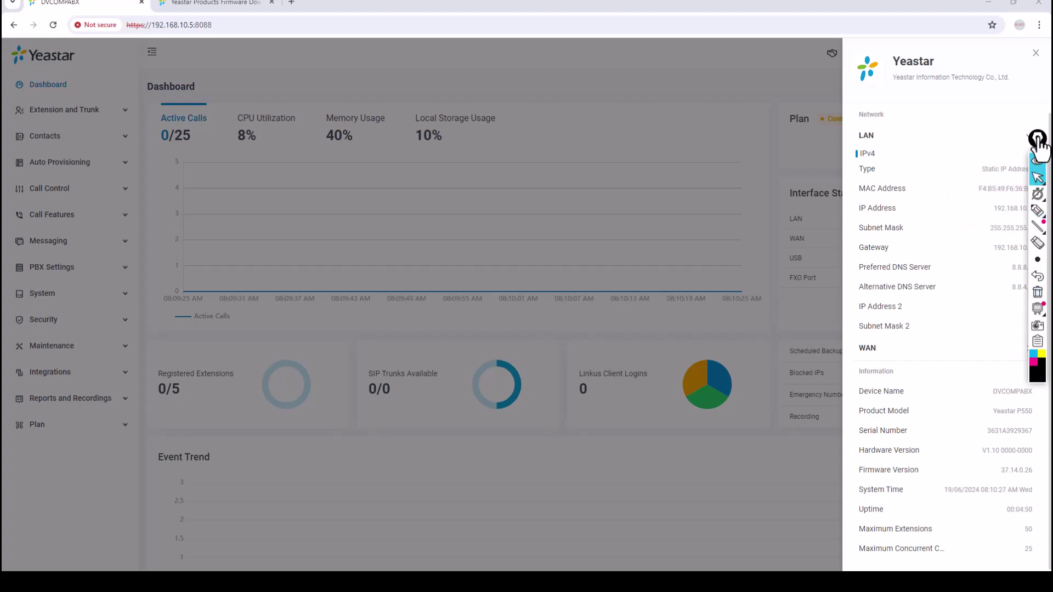
{"action": "left_click_drag", "start_coordinate": [1038, 141], "coordinate": [1038, 95]}
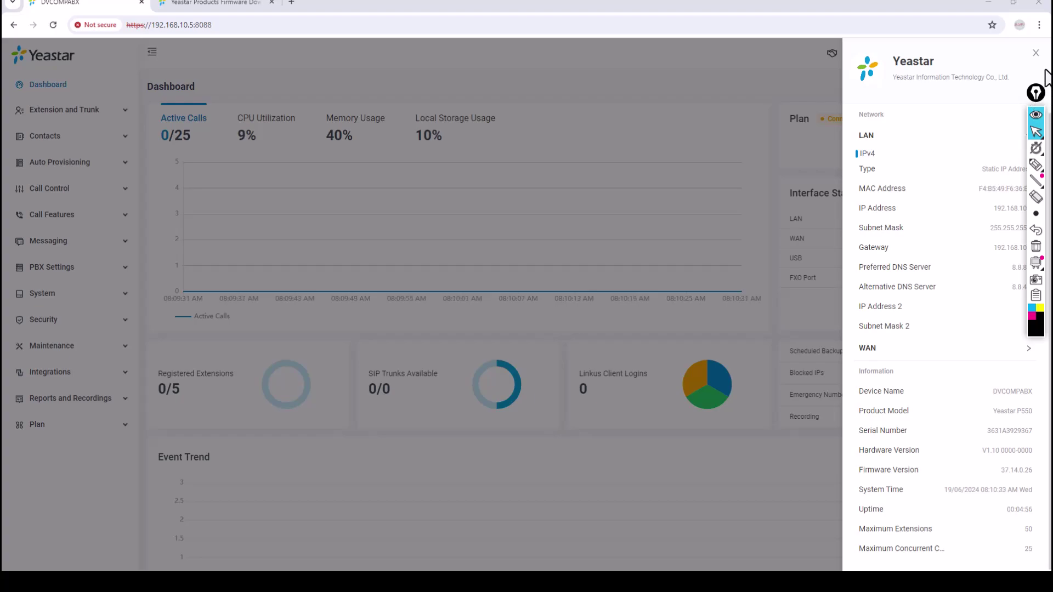
{"action": "left_click", "coordinate": [1036, 53]}
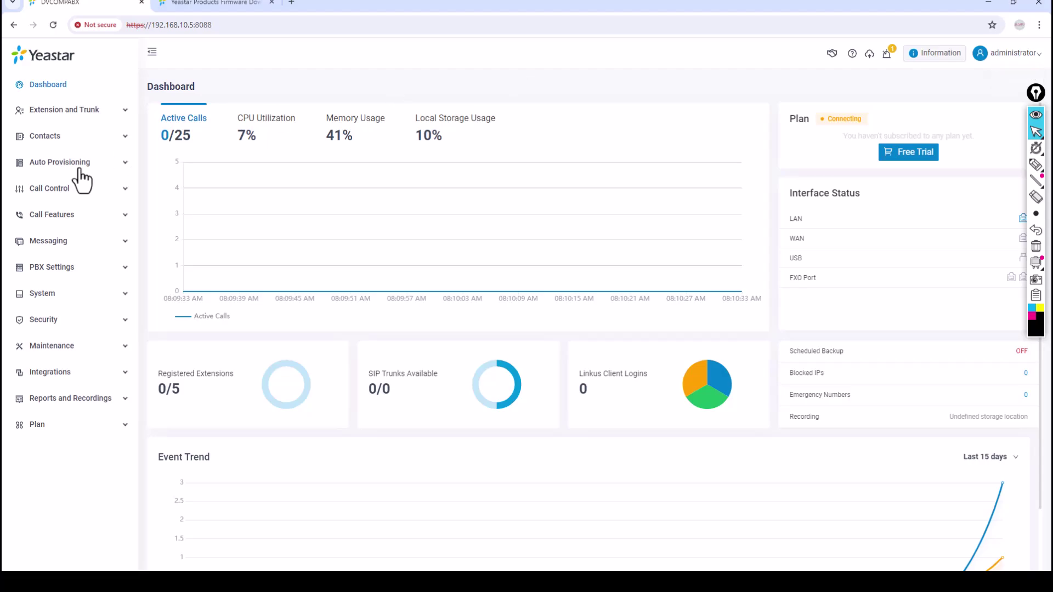
{"action": "left_click", "coordinate": [219, 8]}
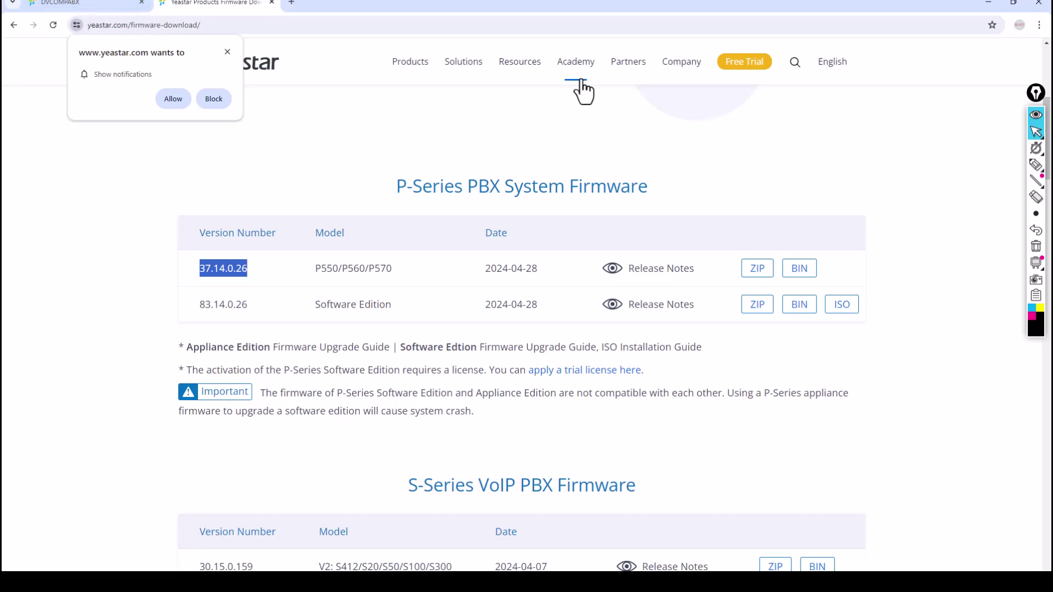
{"action": "mouse_move", "coordinate": [515, 74]}
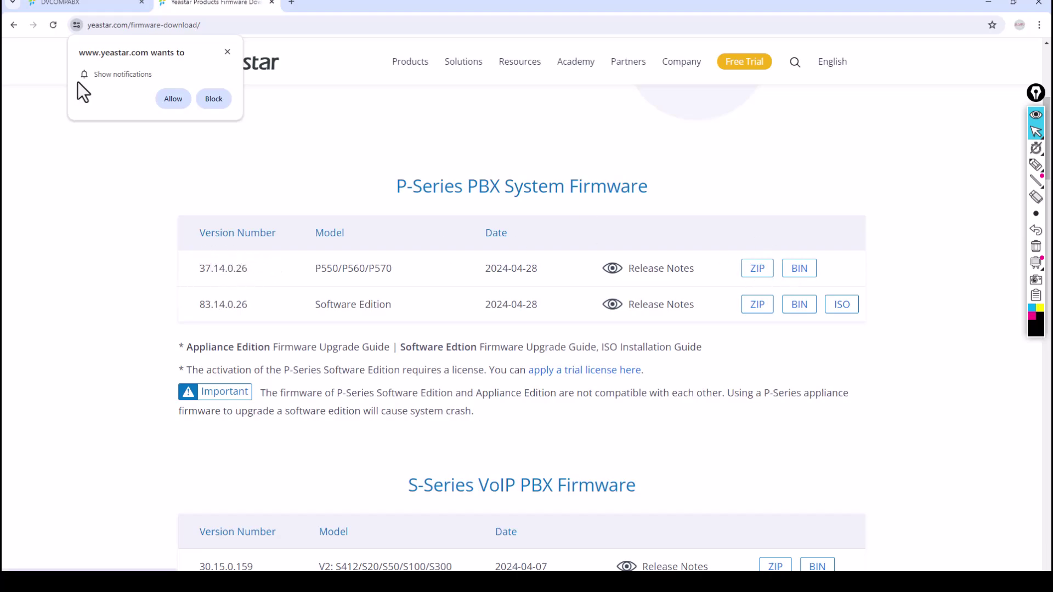
{"action": "left_click", "coordinate": [47, 5]}
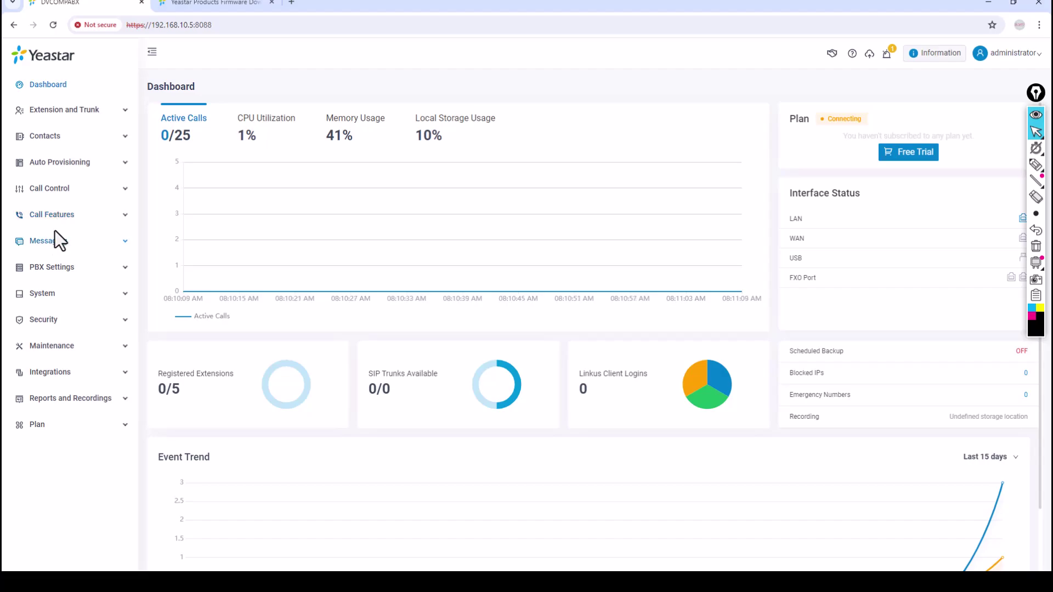
Step: Open Maintenance > Upgrade, keeping automatic upgrade on 'Check for updates and notify me'
{"action": "left_click", "coordinate": [58, 351]}
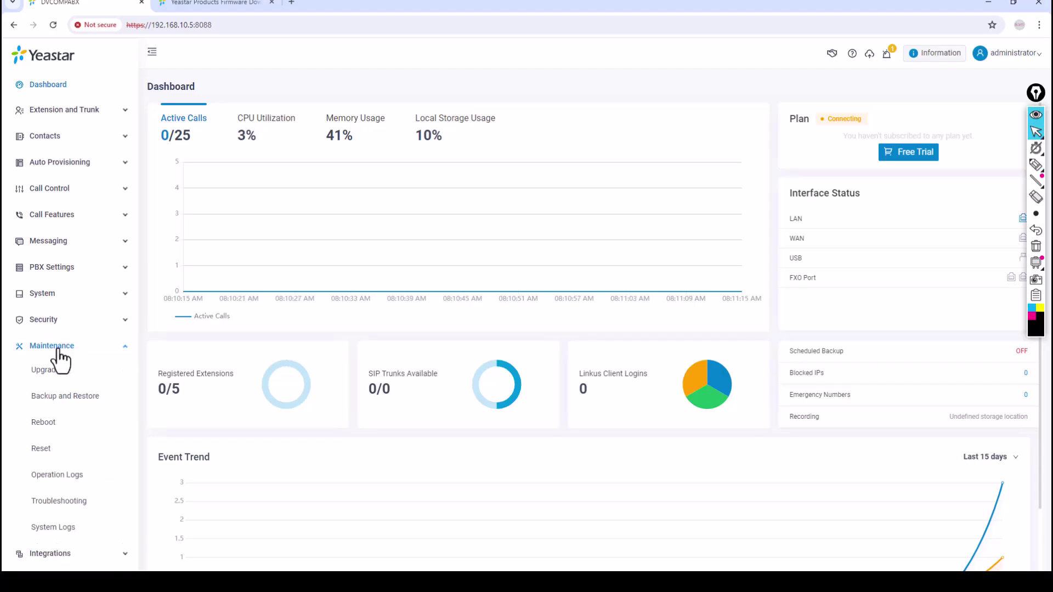
{"action": "left_click", "coordinate": [46, 370]}
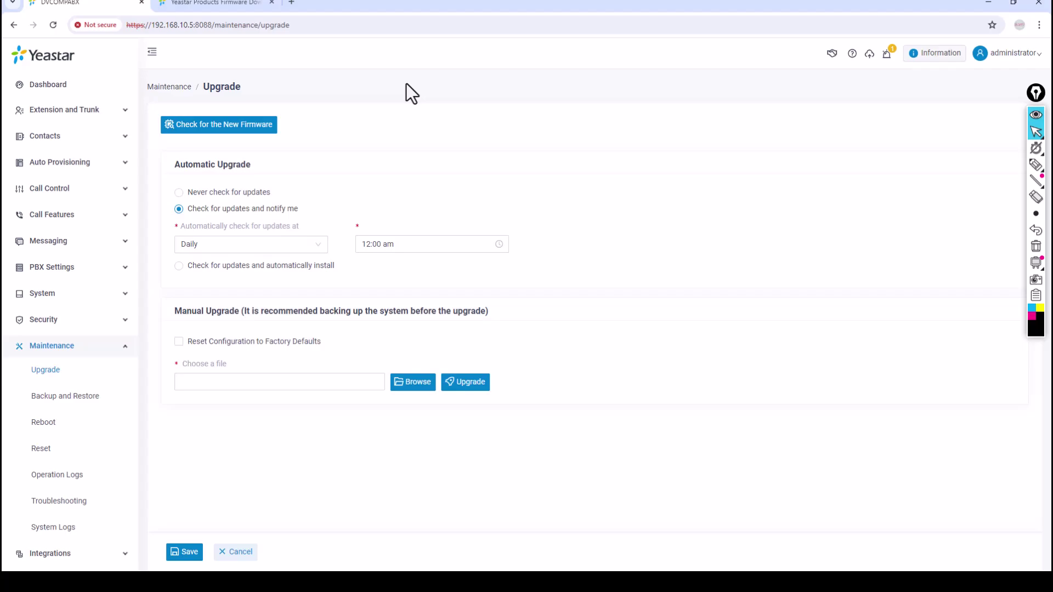
{"action": "left_click_drag", "start_coordinate": [182, 315], "coordinate": [225, 313]}
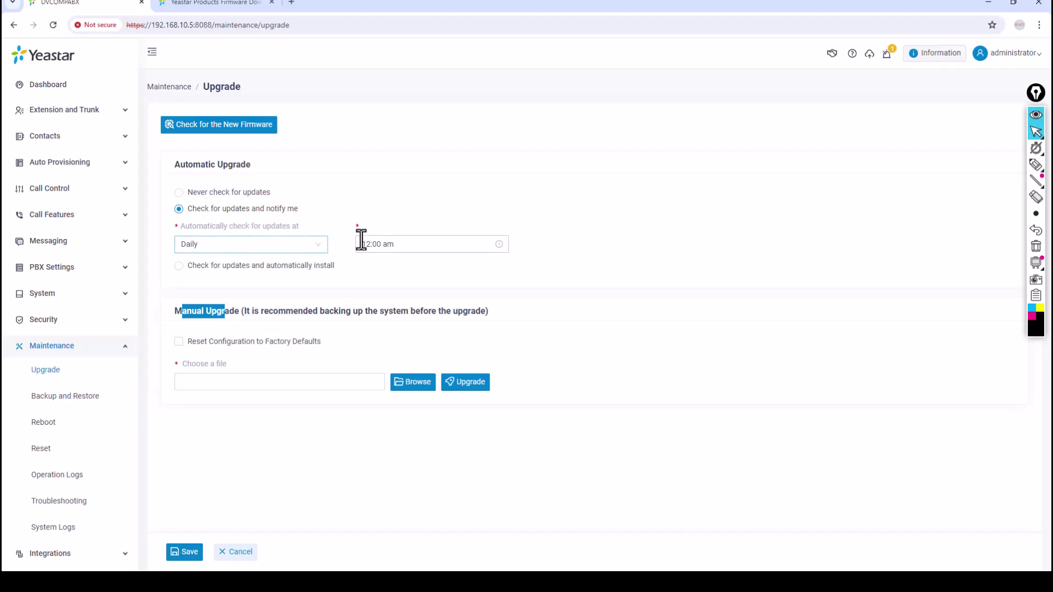
{"action": "left_click", "coordinate": [179, 267]}
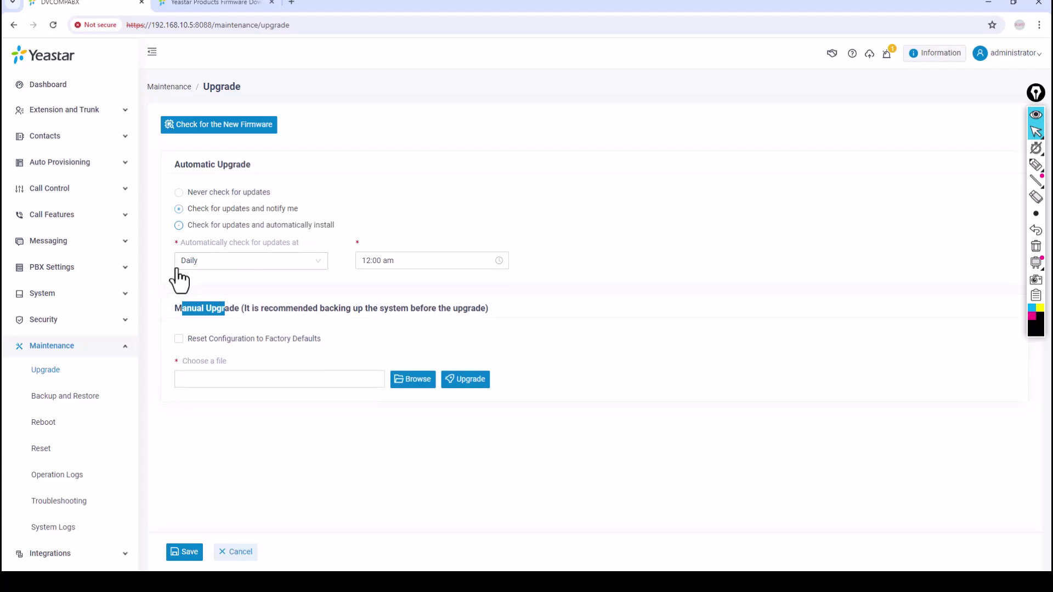
{"action": "left_click", "coordinate": [180, 210]}
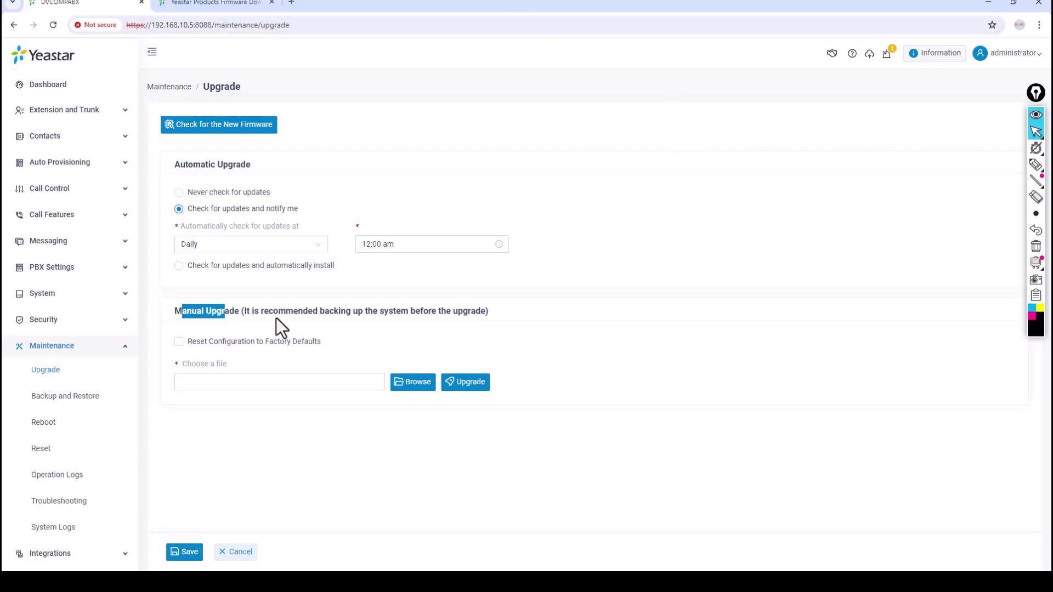
Step: View Backup and Restore, then the Reboot page, and dismiss the Abnormal License Activation alert
{"action": "left_click", "coordinate": [77, 403]}
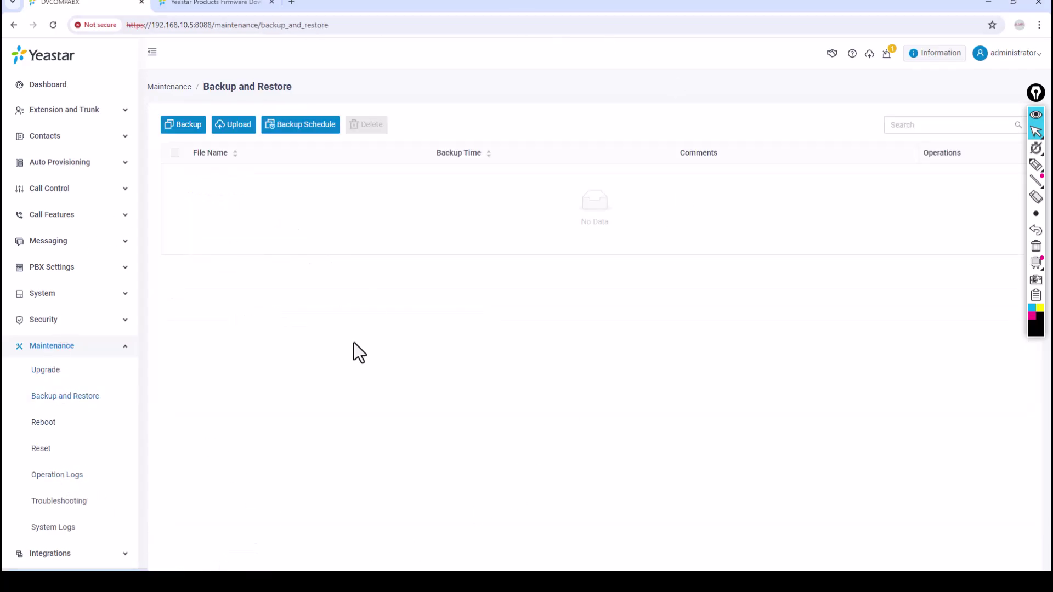
{"action": "left_click", "coordinate": [45, 433]}
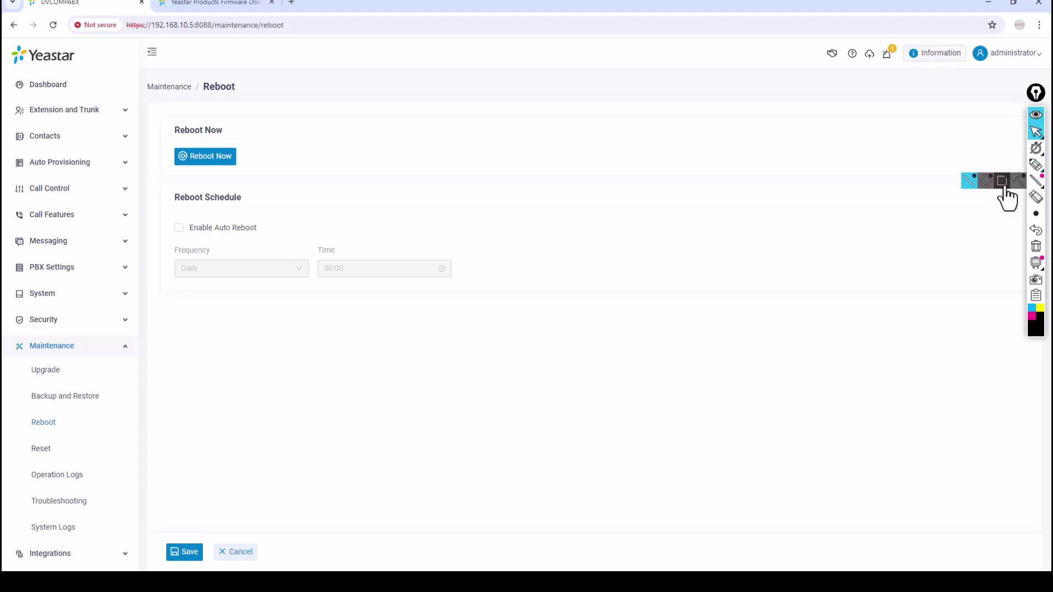
{"action": "left_click", "coordinate": [1008, 185]}
{"action": "left_click", "coordinate": [1036, 182]}
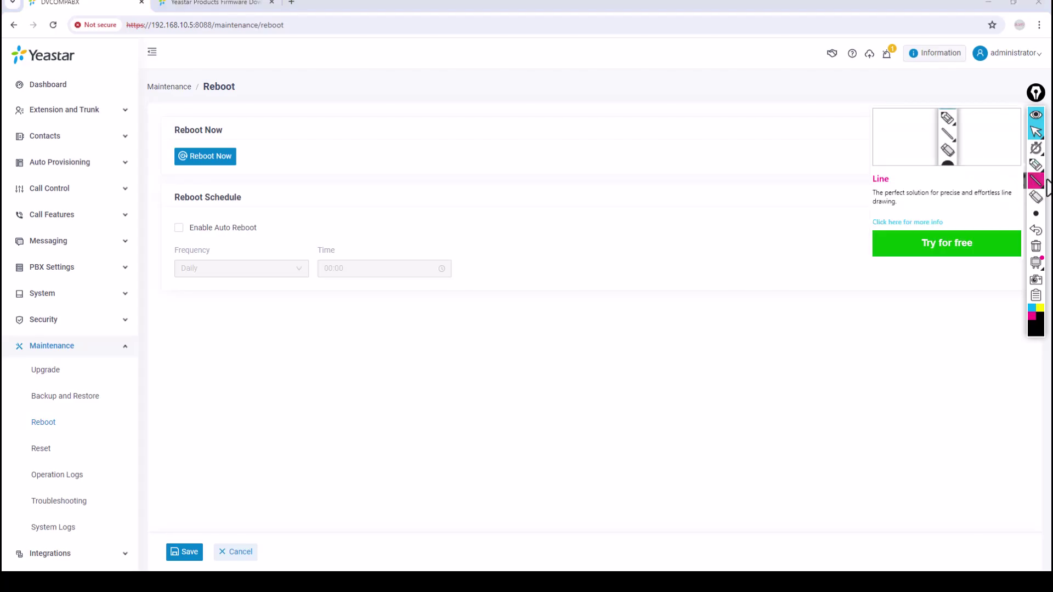
{"action": "left_click", "coordinate": [1035, 165]}
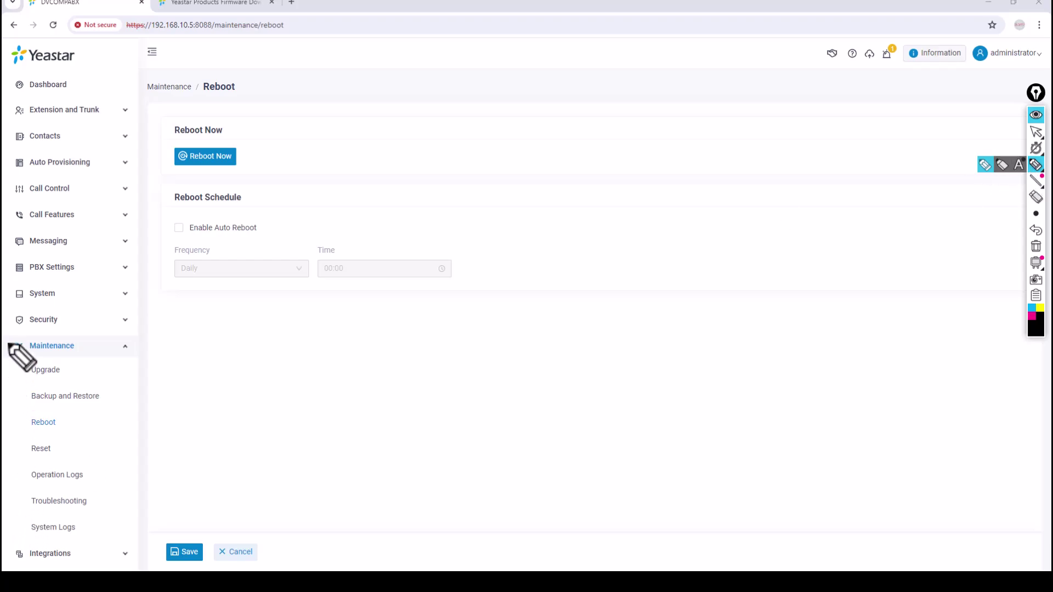
{"action": "left_click_drag", "start_coordinate": [9, 344], "coordinate": [22, 332]}
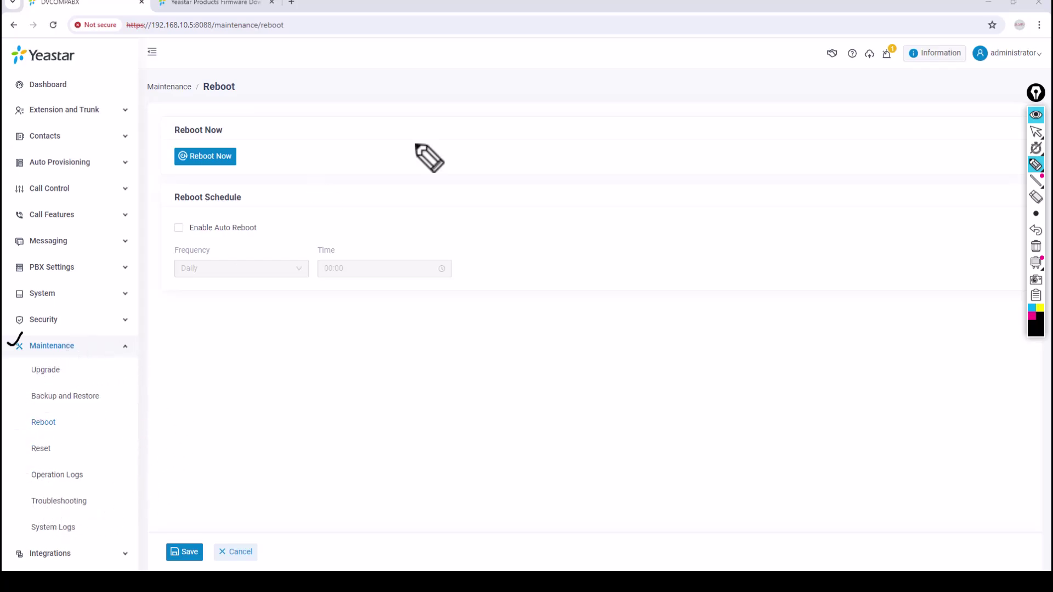
{"action": "left_click", "coordinate": [1037, 230]}
{"action": "left_click", "coordinate": [1036, 132]}
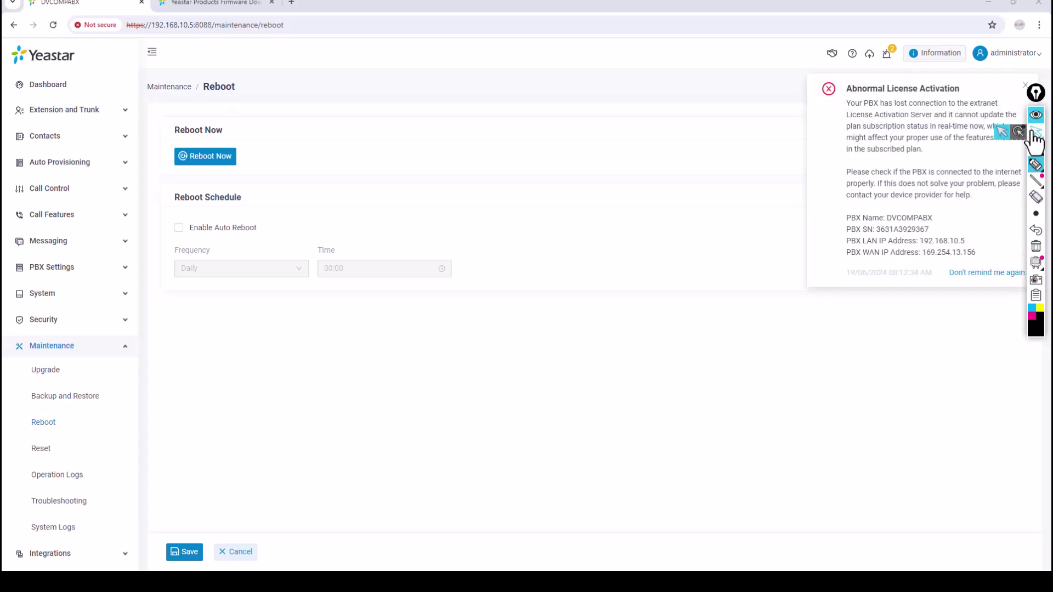
{"action": "left_click", "coordinate": [1025, 86]}
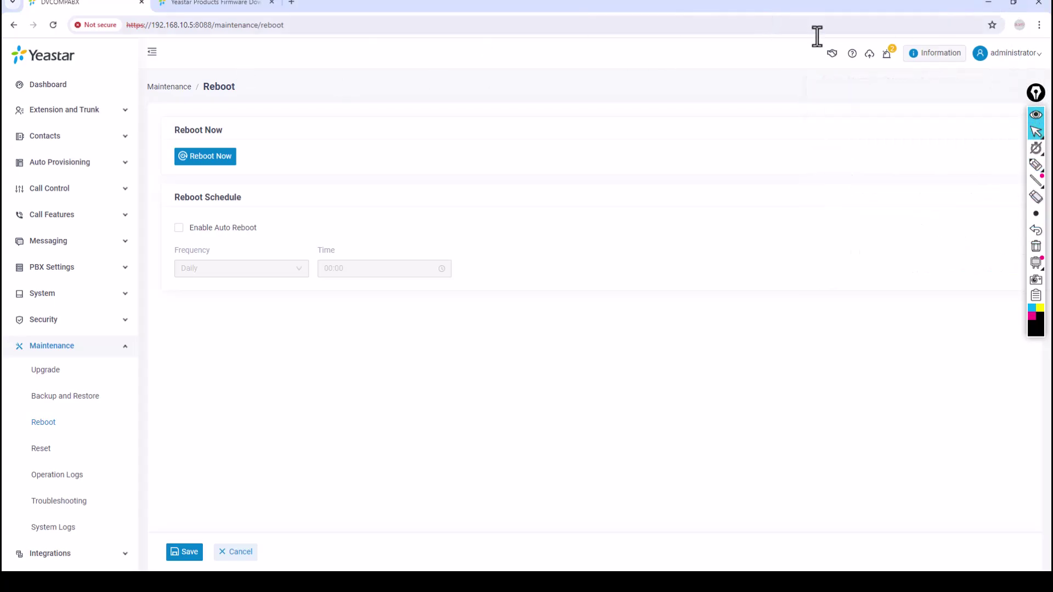
Step: Log the administrator out of the PBX and return to the firmware download tab
{"action": "mouse_move", "coordinate": [1014, 55]}
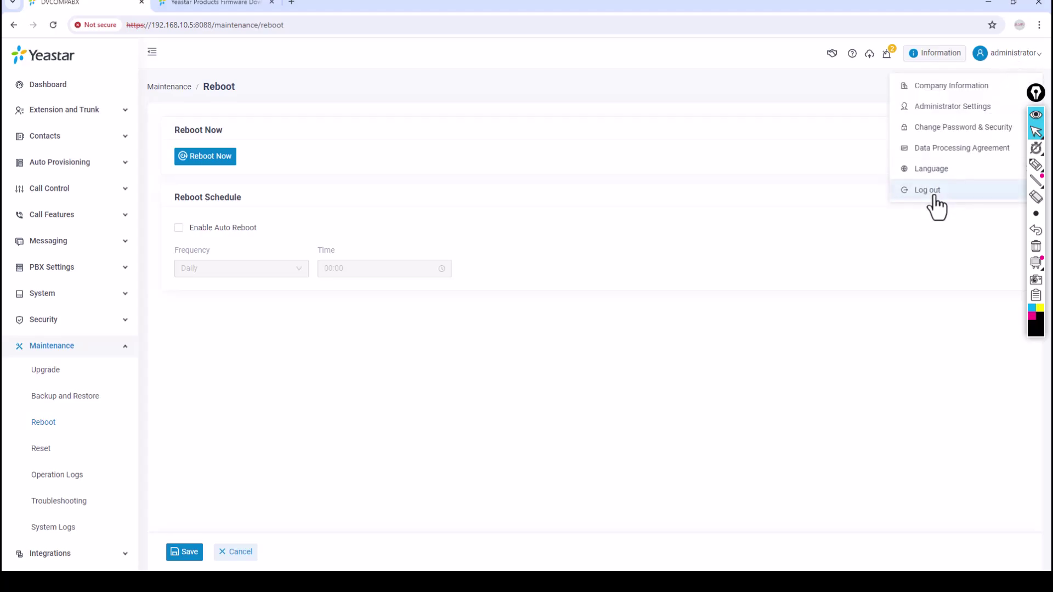
{"action": "left_click", "coordinate": [932, 190]}
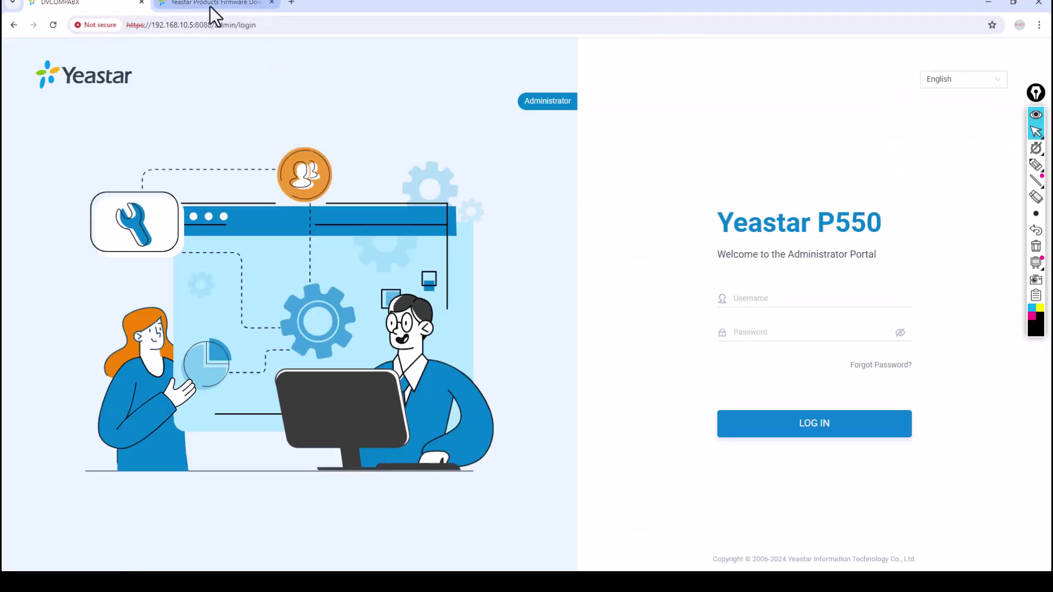
{"action": "left_click", "coordinate": [209, 6]}
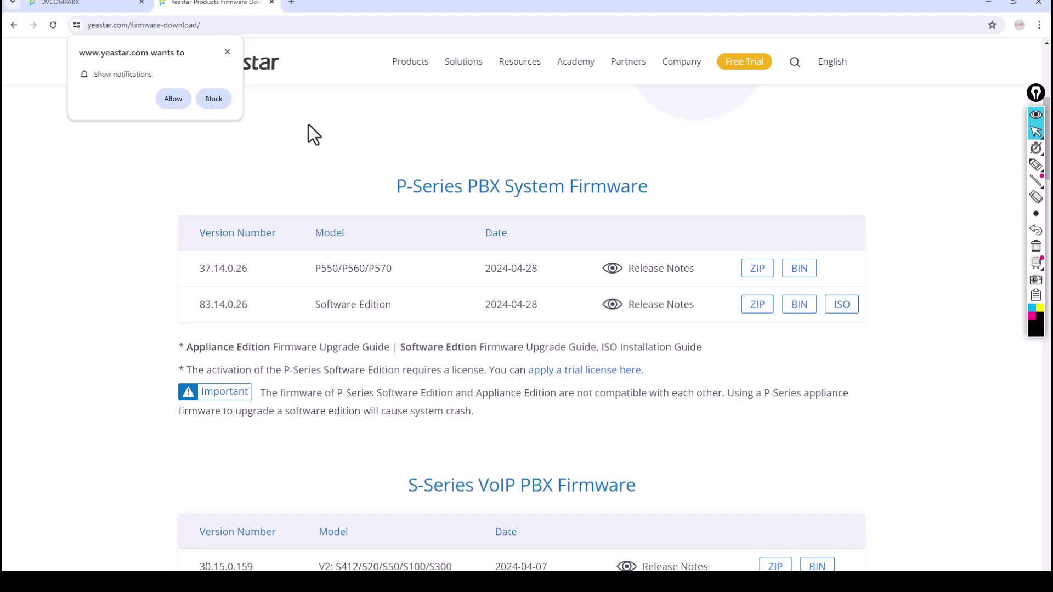
{"action": "mouse_move", "coordinate": [526, 82]}
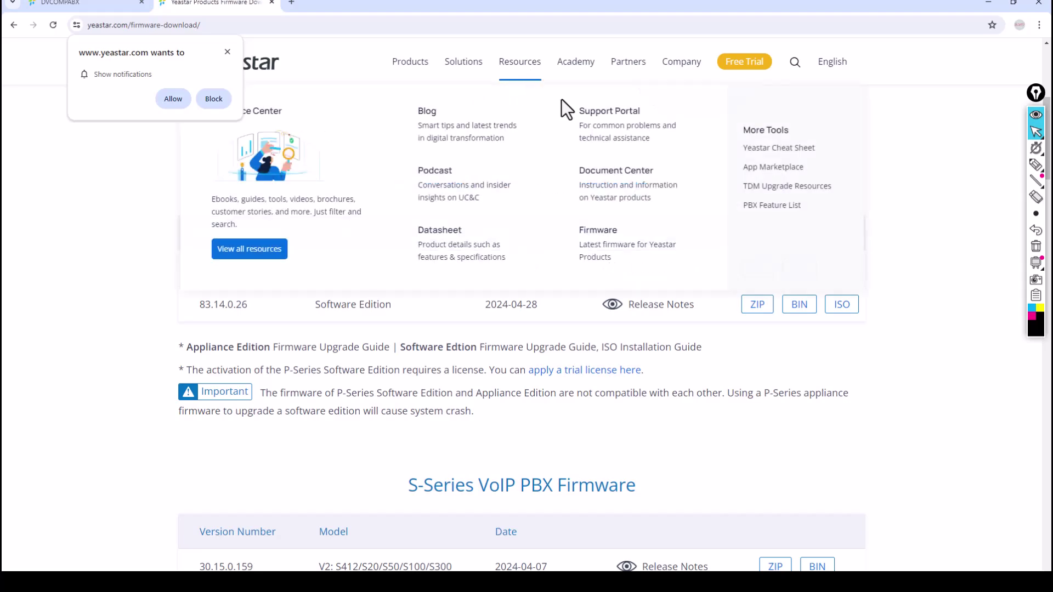
Step: Minimize Chrome and present slide 4, the Thank You slide, full screen in PowerPoint
{"action": "left_click", "coordinate": [990, 4]}
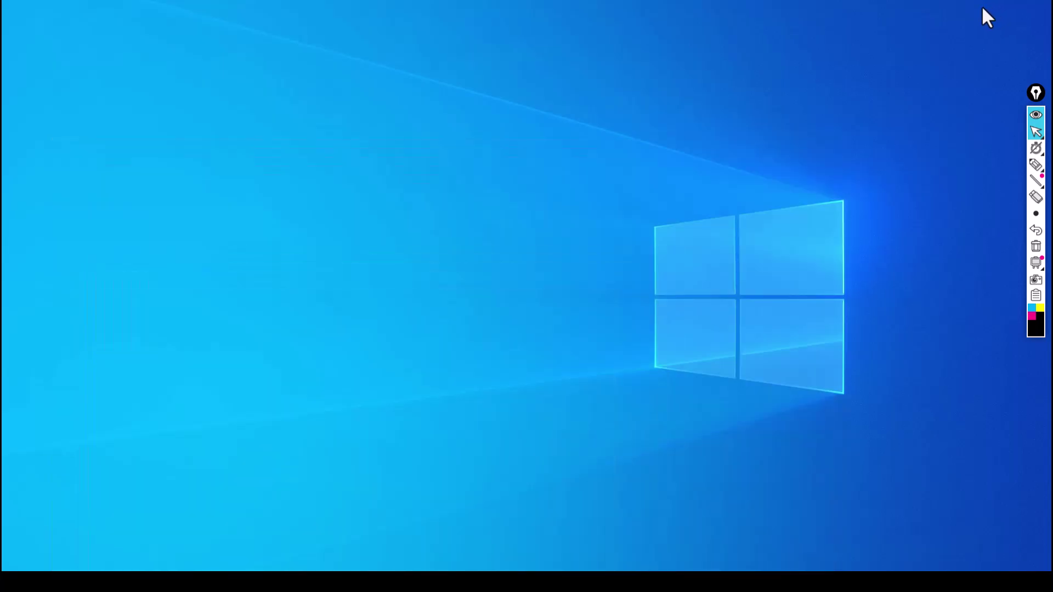
{"action": "left_click", "coordinate": [363, 568]}
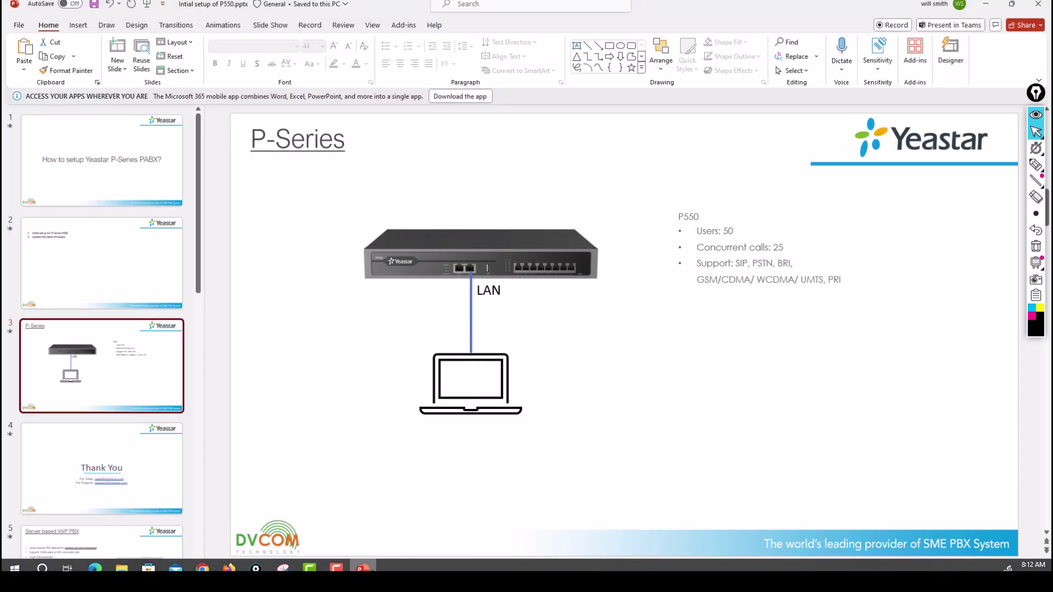
{"action": "left_click", "coordinate": [157, 465]}
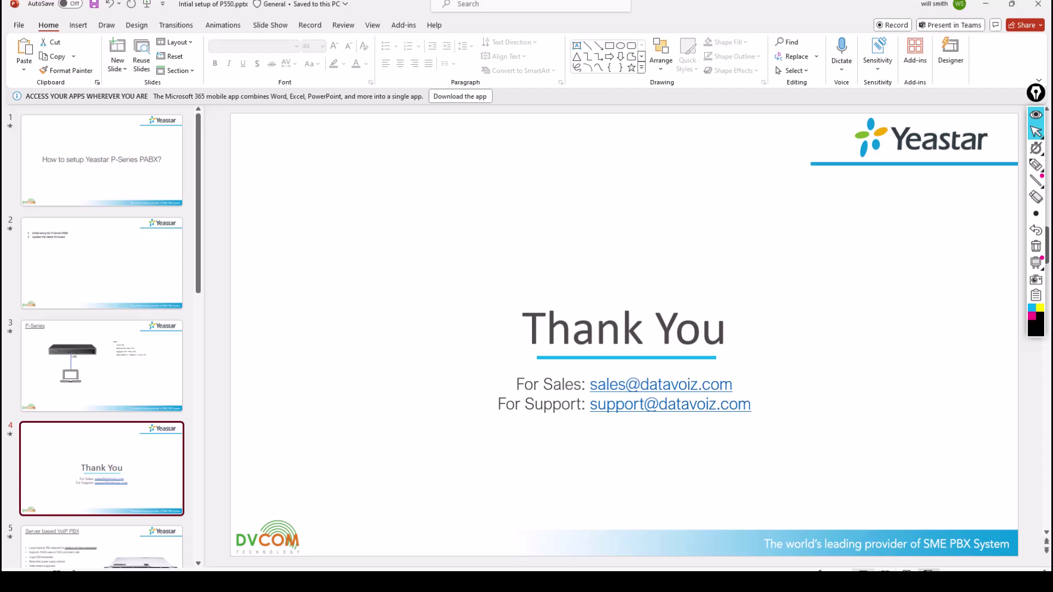
{"action": "left_click", "coordinate": [928, 570]}
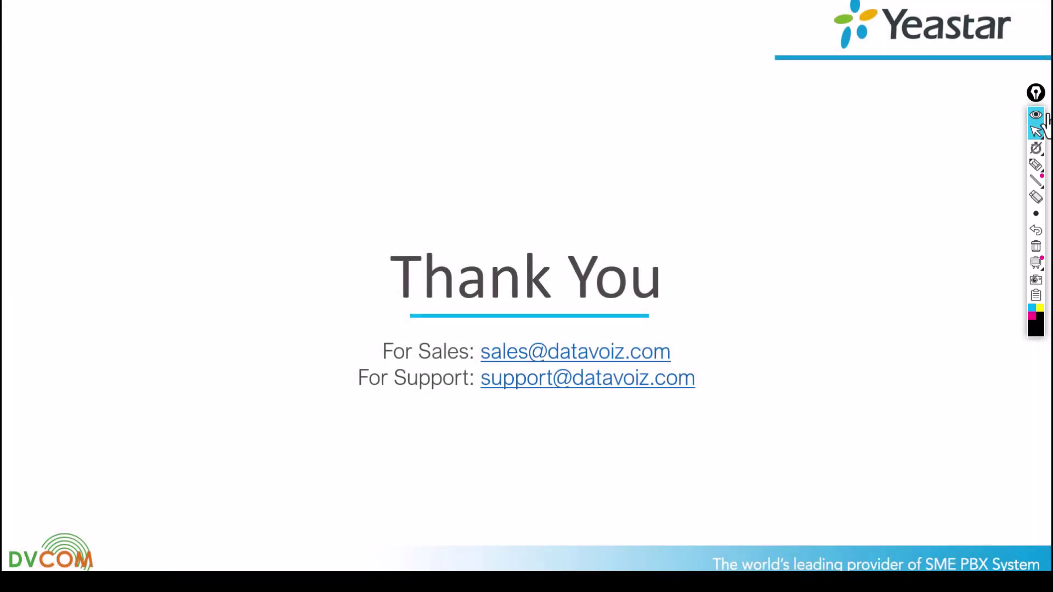